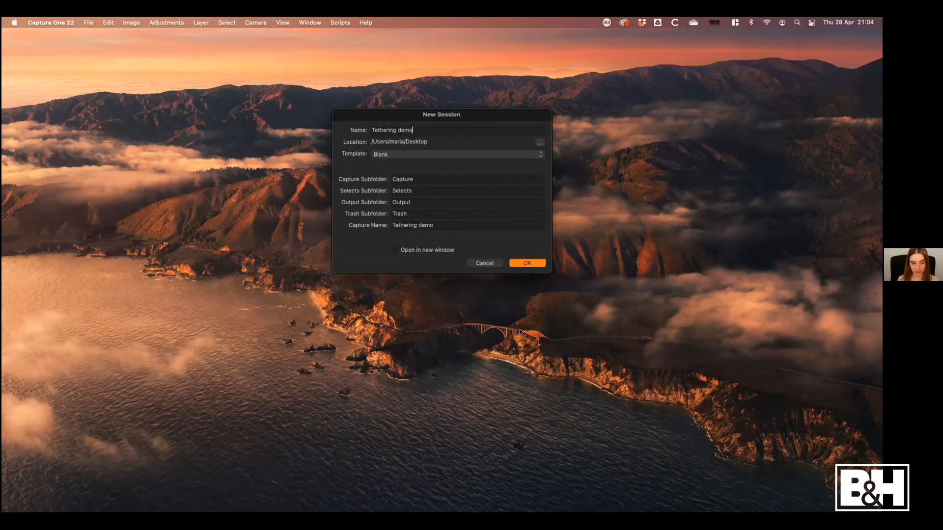
# Create the new session "Tethering demo" and display its library folders
pyautogui.press('Return')
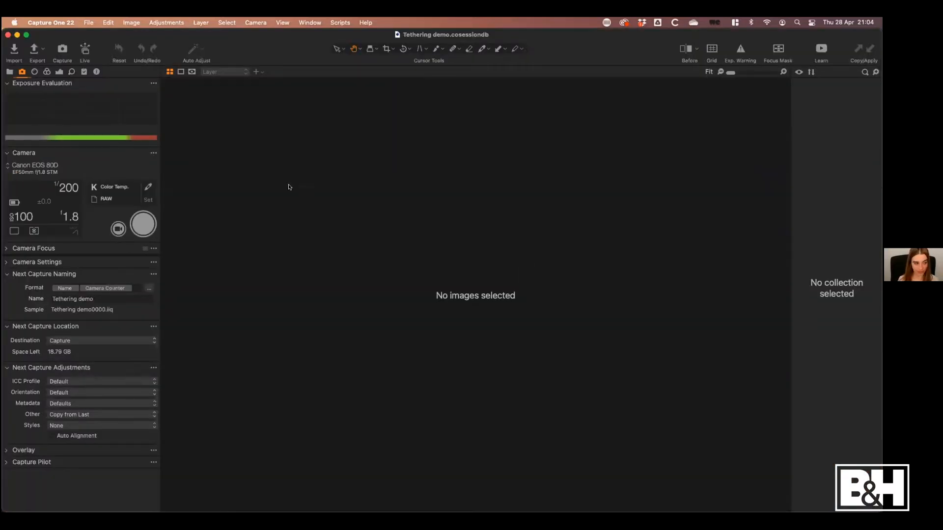
pyautogui.click(10, 72)
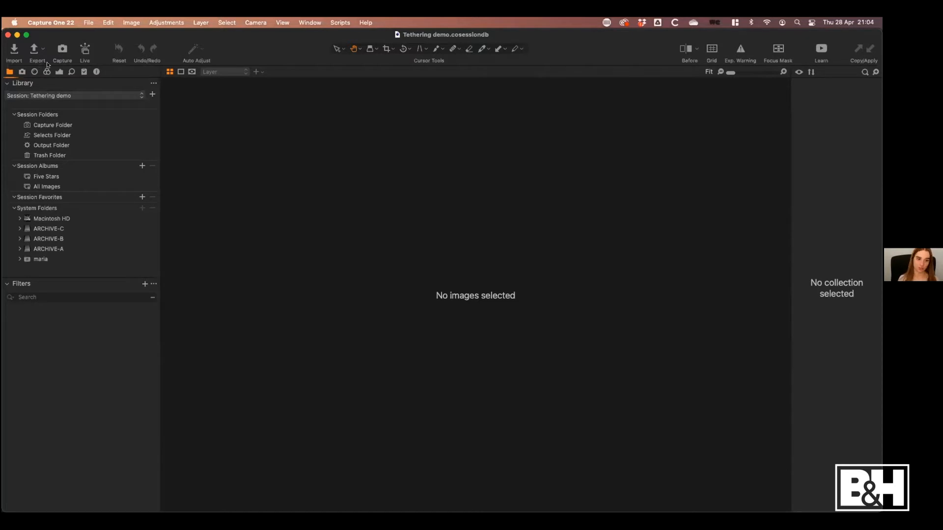
# Minimise the session window and open the Tethering demo folder on the desktop to view its contents
pyautogui.click(16, 35)
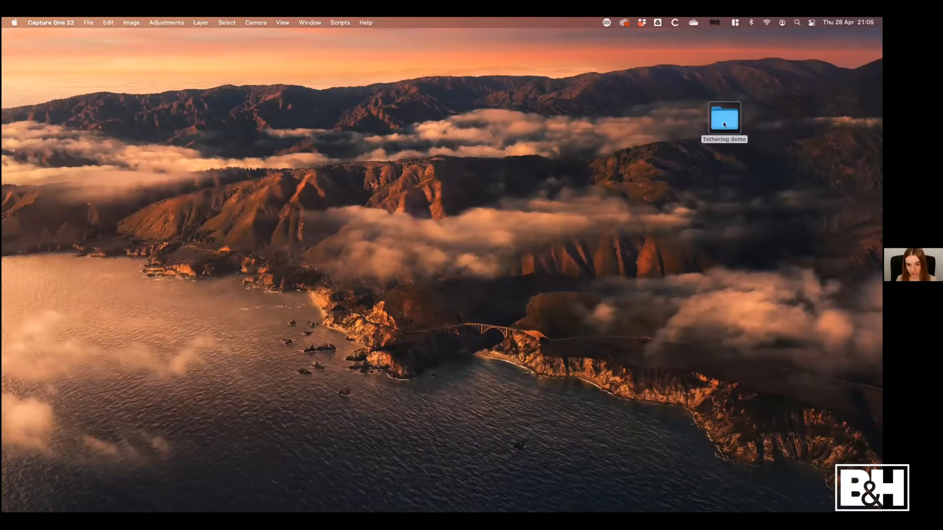
pyautogui.click(714, 124)
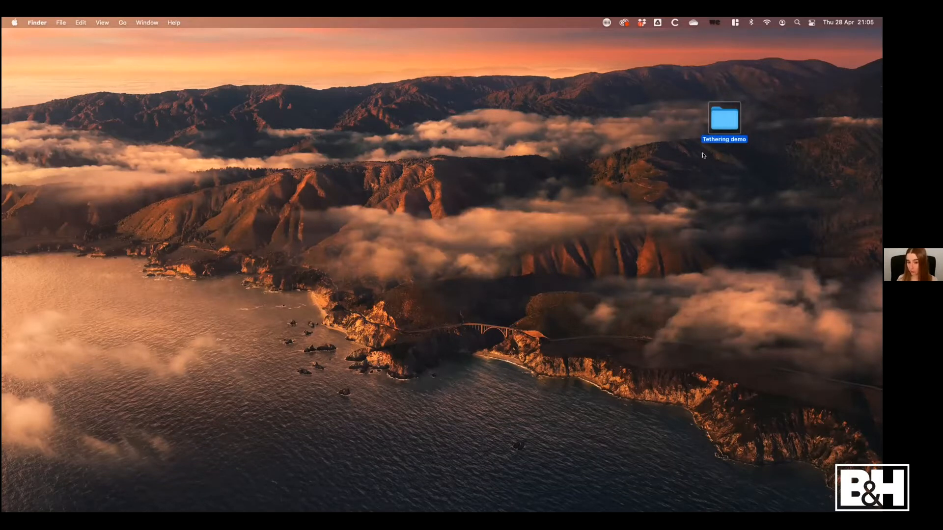
pyautogui.doubleClick(725, 121)
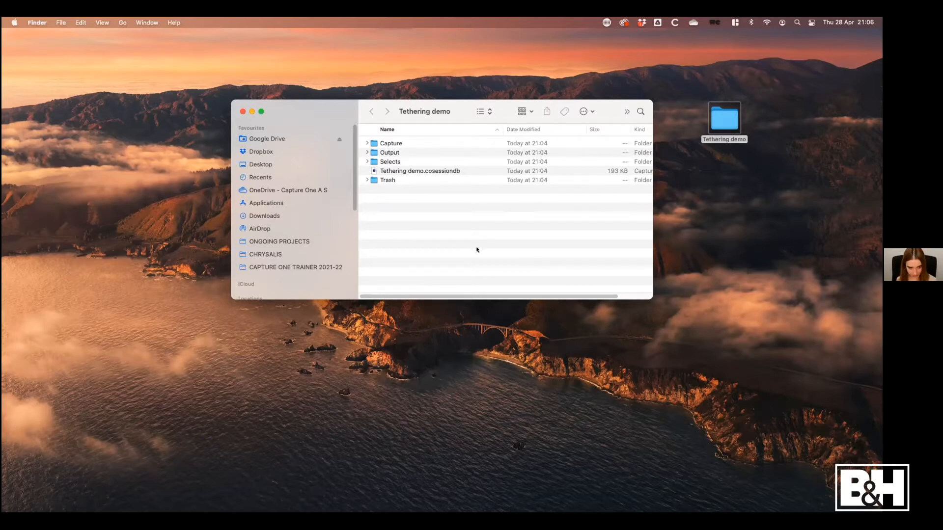
# Switch back to Capture One, compare the session folders side by side with the Tethering demo Finder folder, and restore the wide window
pyautogui.hotkey('ctrl', 'Up')
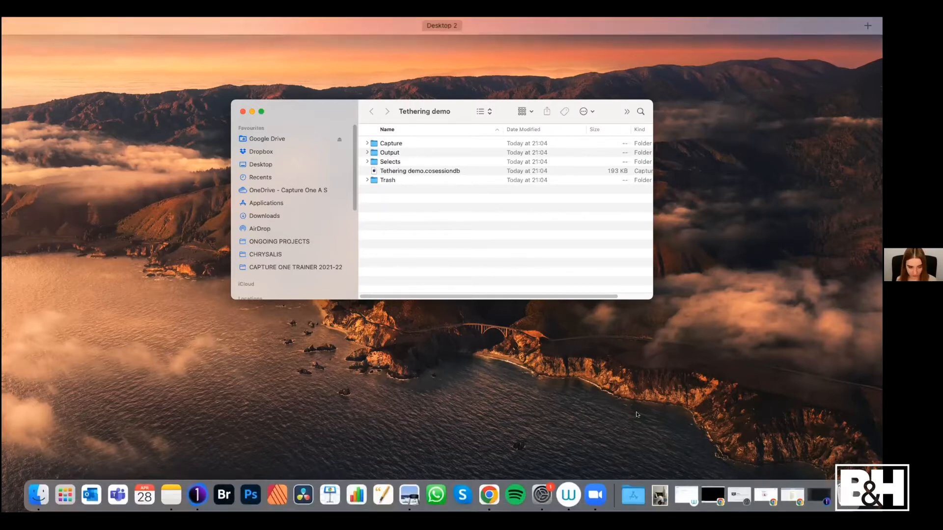
pyautogui.click(197, 494)
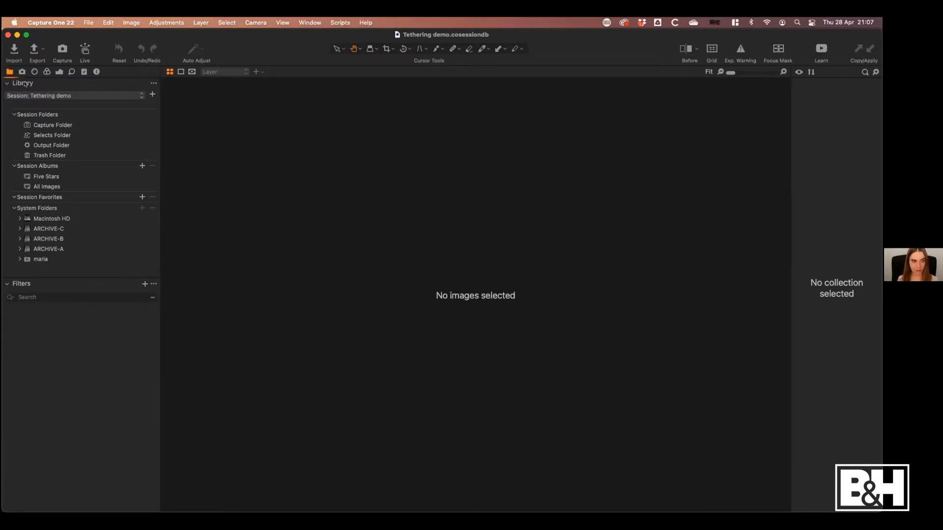
pyautogui.moveTo(26, 87)
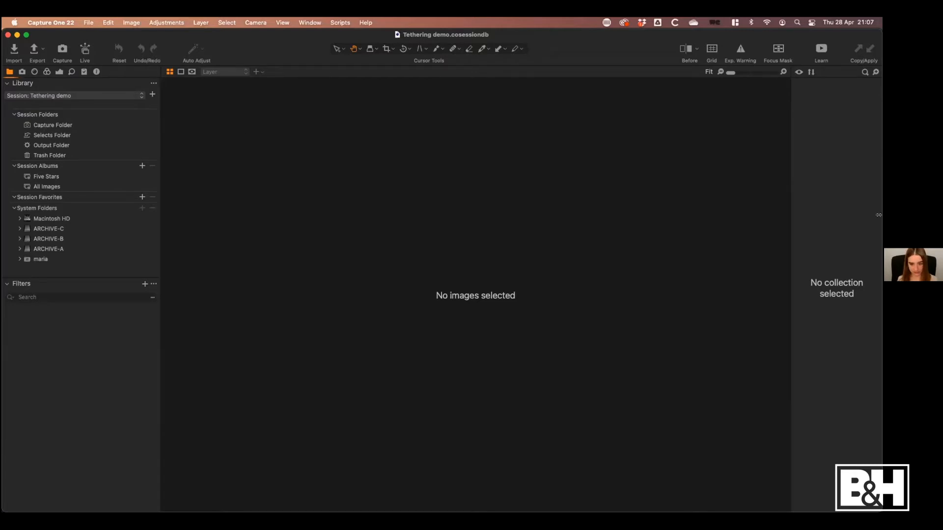
pyautogui.moveTo(879, 214); pyautogui.dragTo(423, 215)
pyautogui.moveTo(450, 109); pyautogui.dragTo(571, 66)
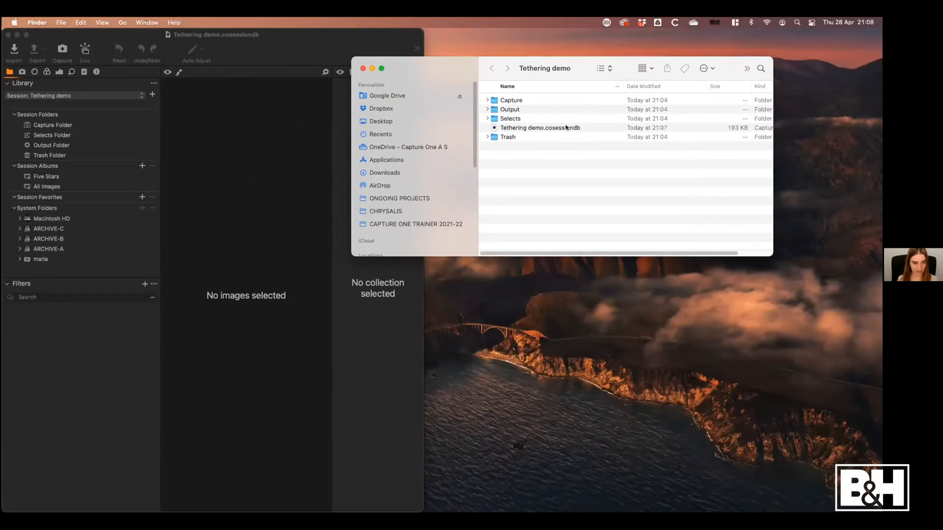
pyautogui.click(278, 139)
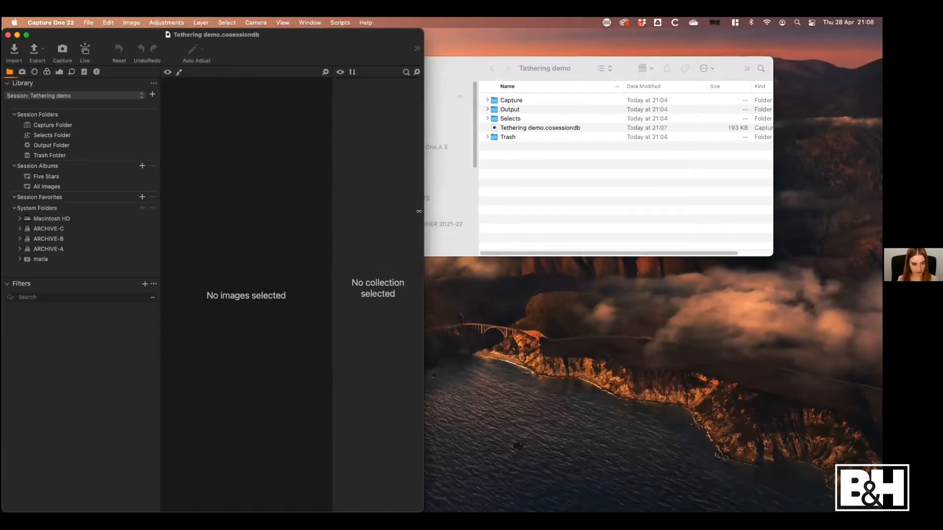
pyautogui.moveTo(424, 215); pyautogui.dragTo(874, 184)
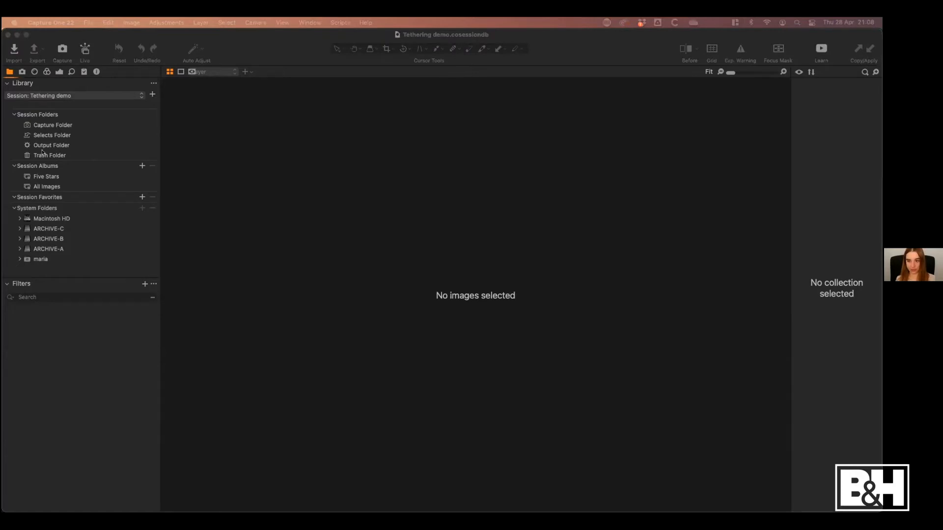
pyautogui.click(227, 168)
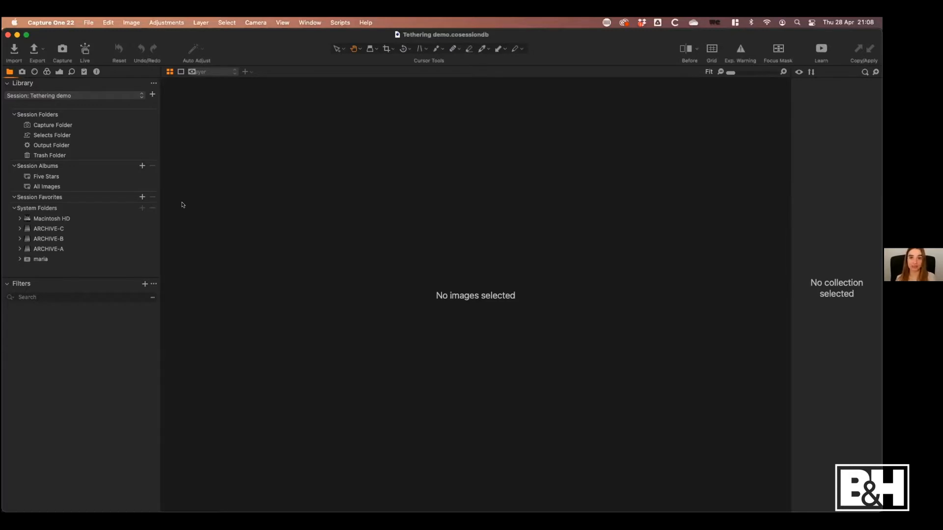
# Examine the image import options and the source thumbnails, and close the importer without importing anything
pyautogui.click(14, 52)
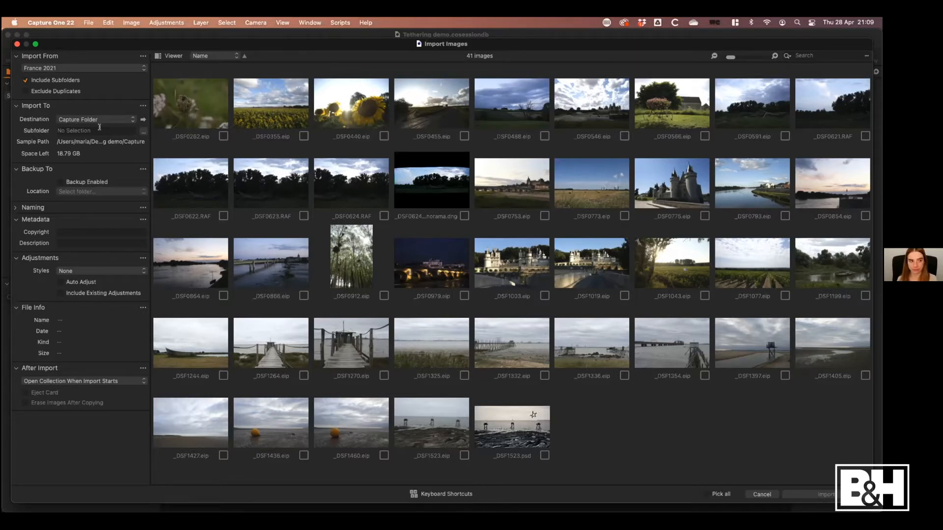
pyautogui.click(16, 45)
pyautogui.click(15, 48)
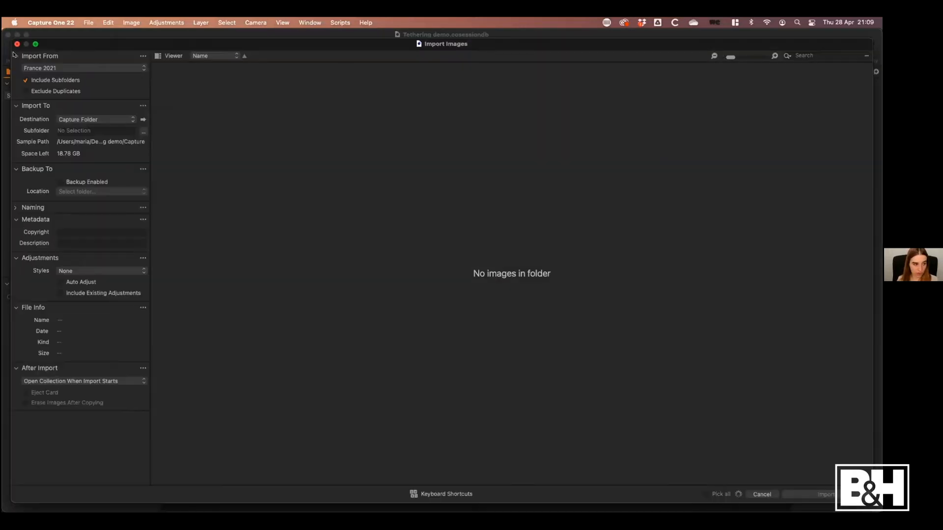
pyautogui.click(17, 44)
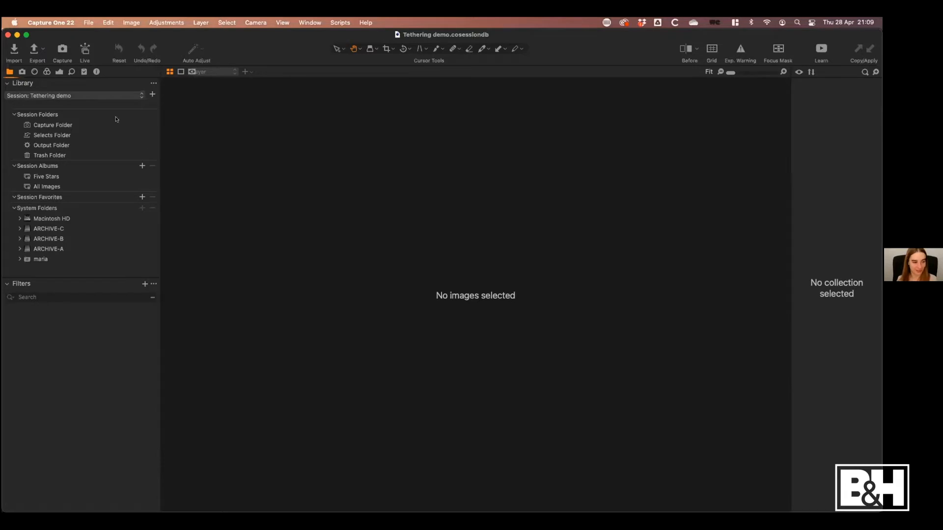
# Show the tethering tools and capture an image with the attached Canon EOS 80D
pyautogui.click(22, 71)
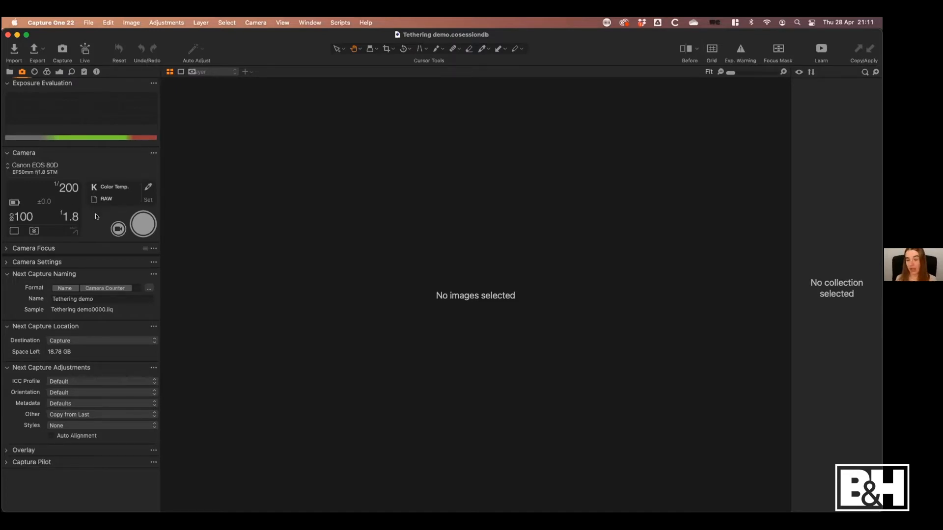
pyautogui.click(140, 226)
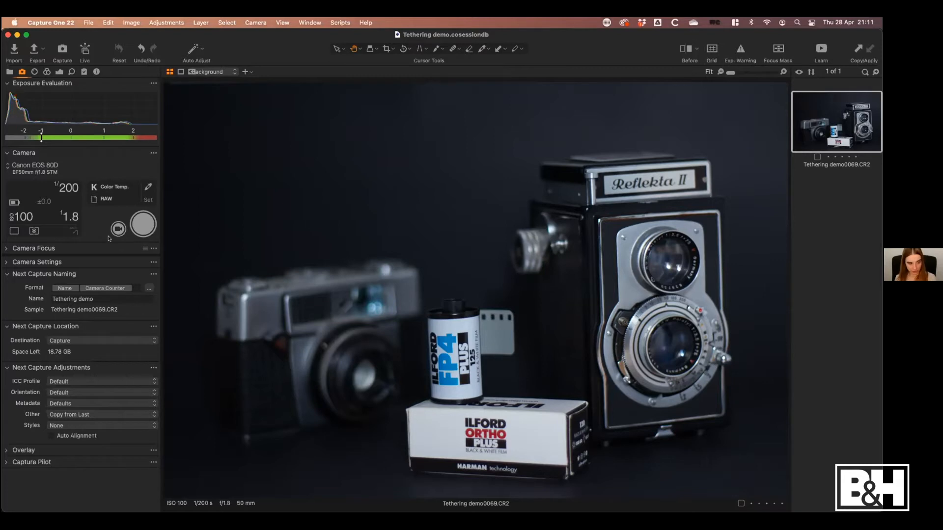
# Set the camera's shutter speed to 1/125 and capture another image
pyautogui.click(67, 189)
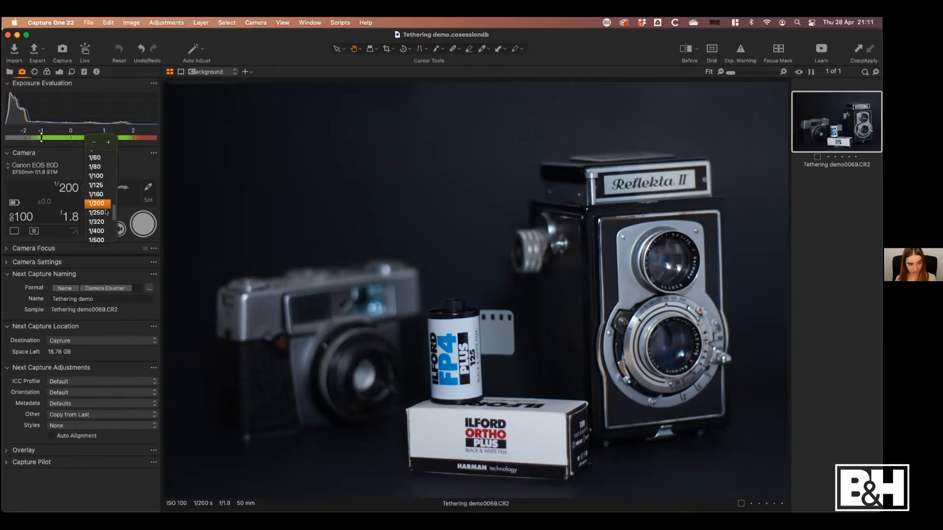
pyautogui.click(97, 185)
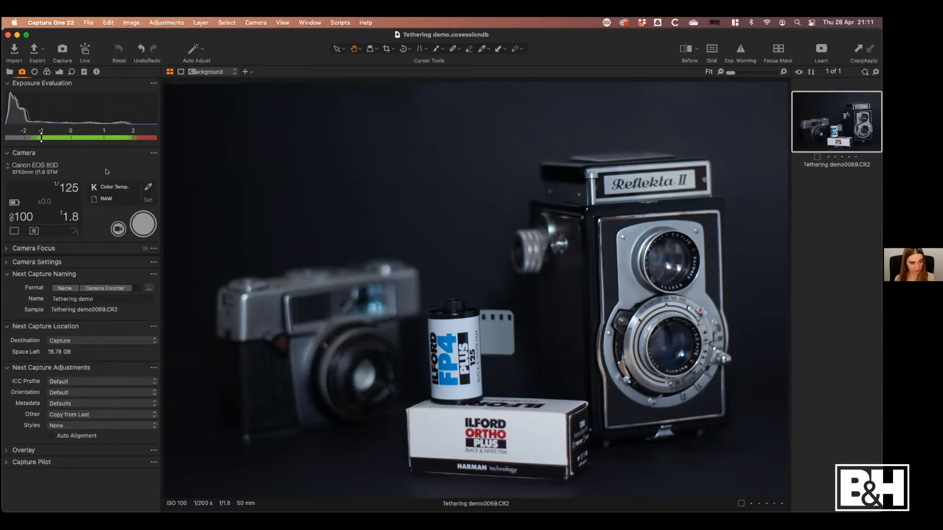
pyautogui.click(140, 241)
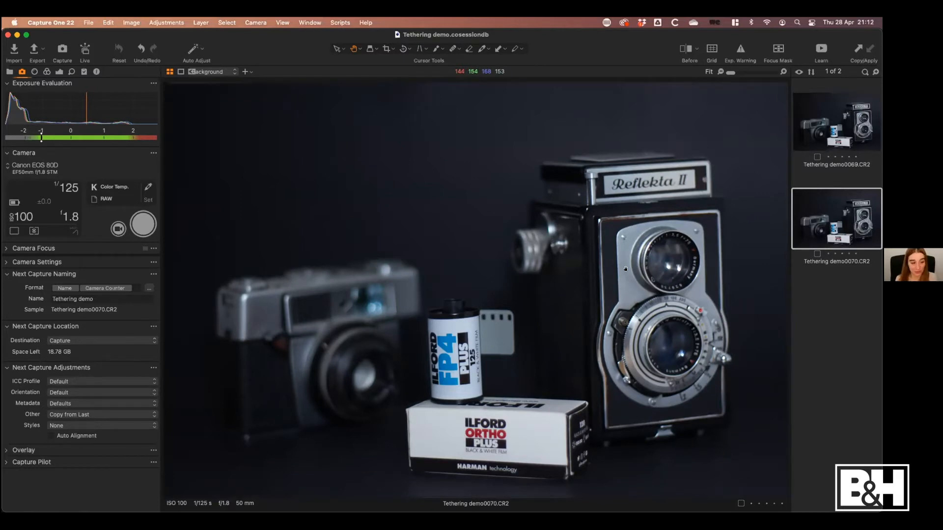
# Look through the camera's shutter speed, ISO, aperture and white balance options without changing them
pyautogui.click(69, 191)
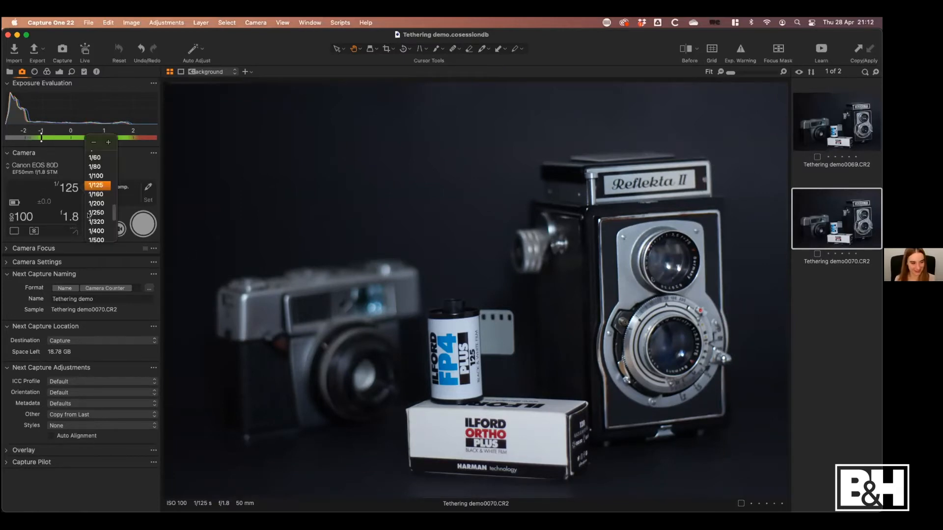
pyautogui.click(128, 161)
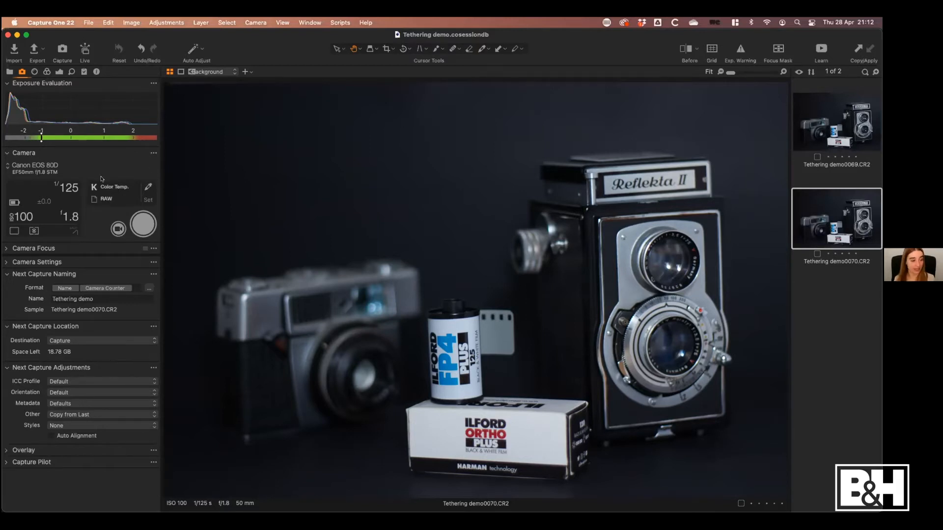
pyautogui.click(29, 216)
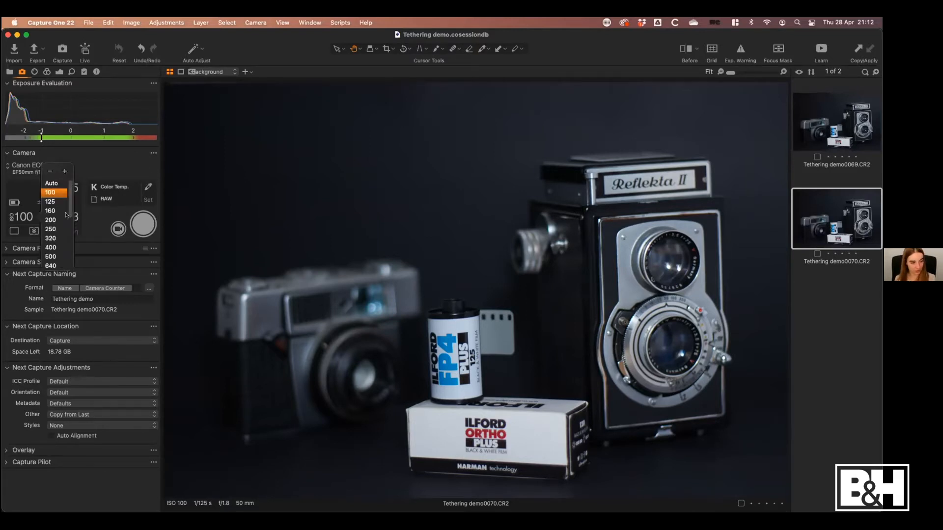
pyautogui.click(93, 216)
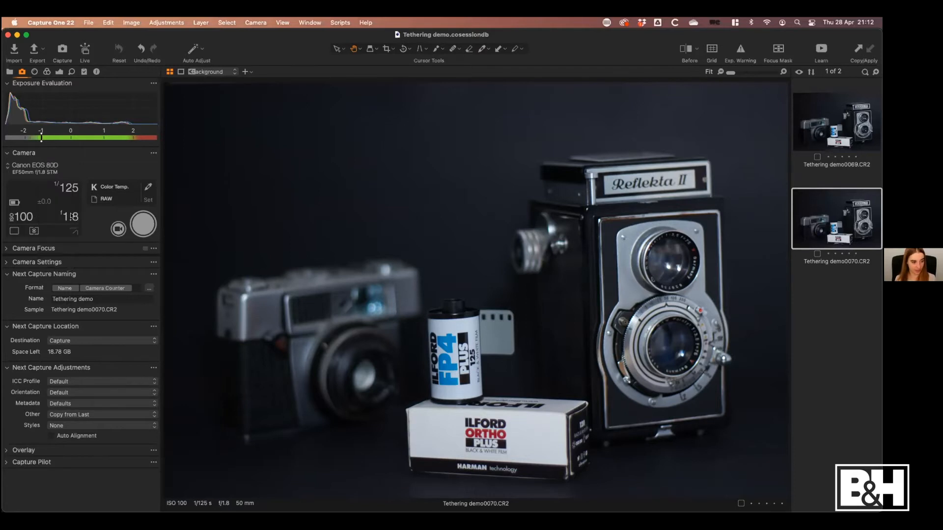
pyautogui.click(71, 216)
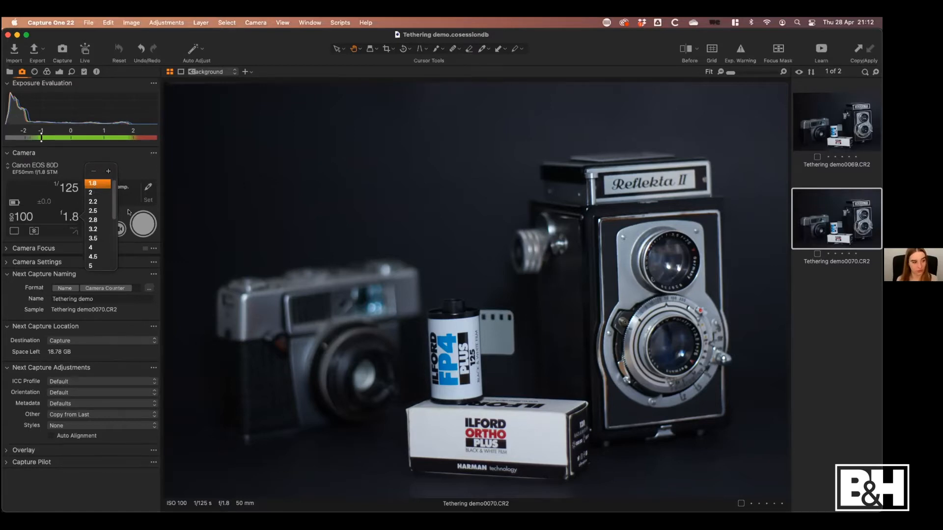
pyautogui.click(136, 165)
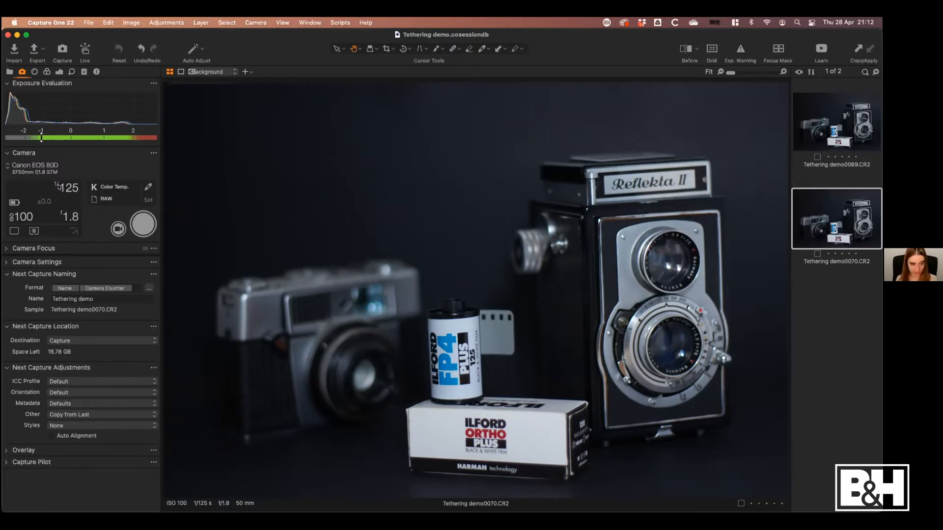
pyautogui.click(126, 187)
pyautogui.click(162, 230)
# Correct the second image's white balance by sampling the white Ilford film box, and return to the Select cursor
pyautogui.click(148, 187)
pyautogui.click(558, 403)
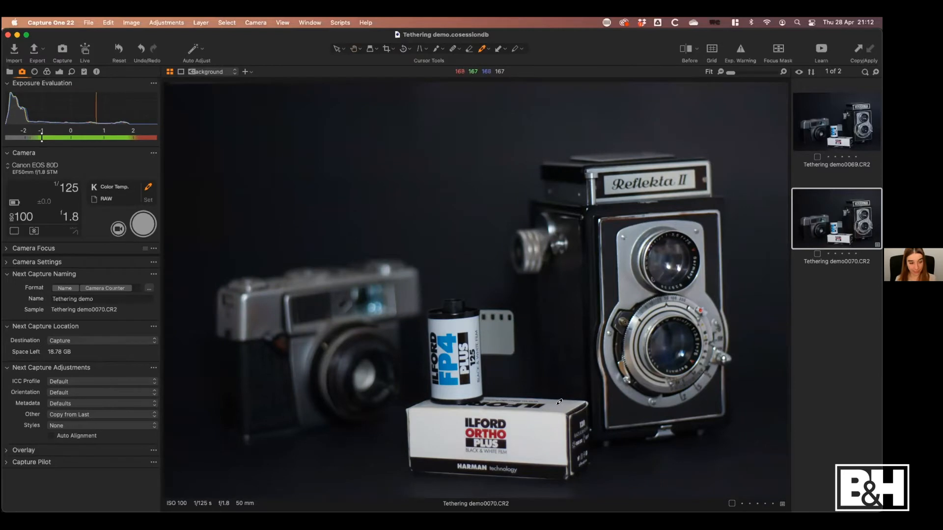
pyautogui.rightClick(502, 431)
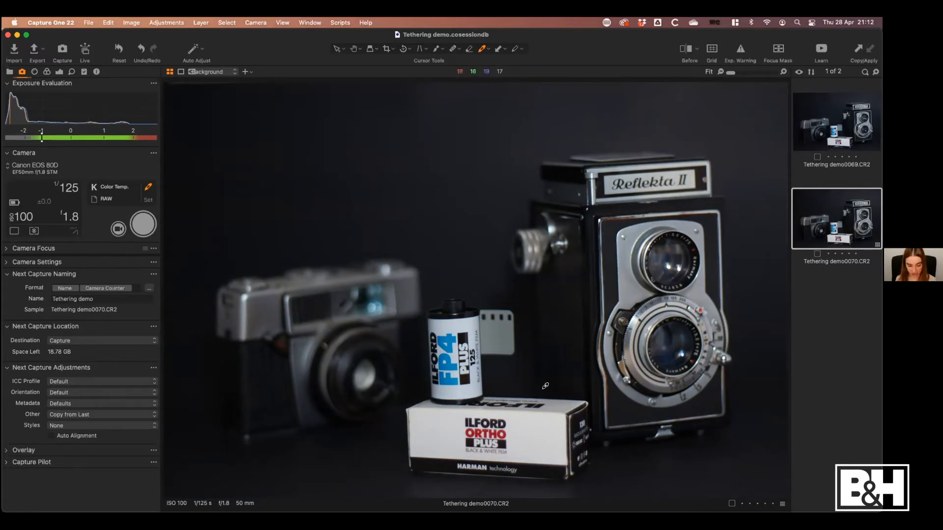
pyautogui.press('v')
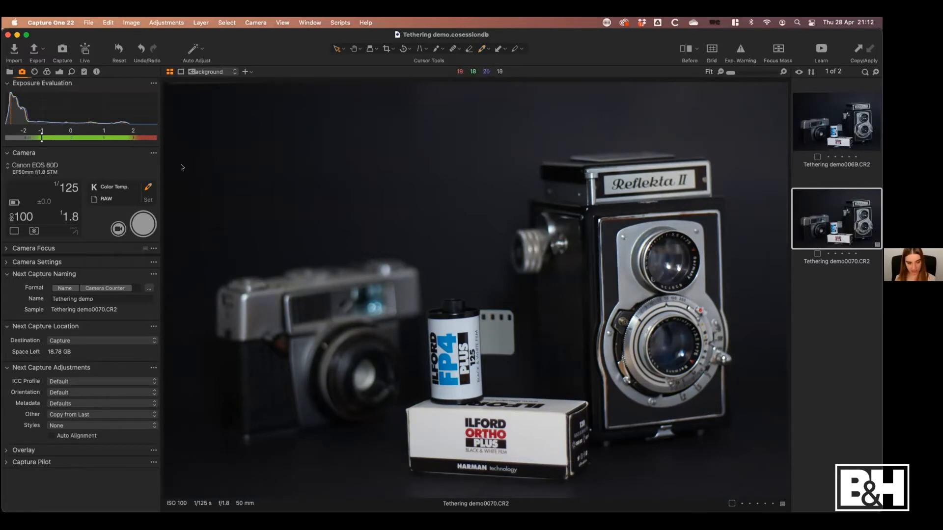
# Capture a third image with the same camera settings and select it in the browser for viewing
pyautogui.click(141, 236)
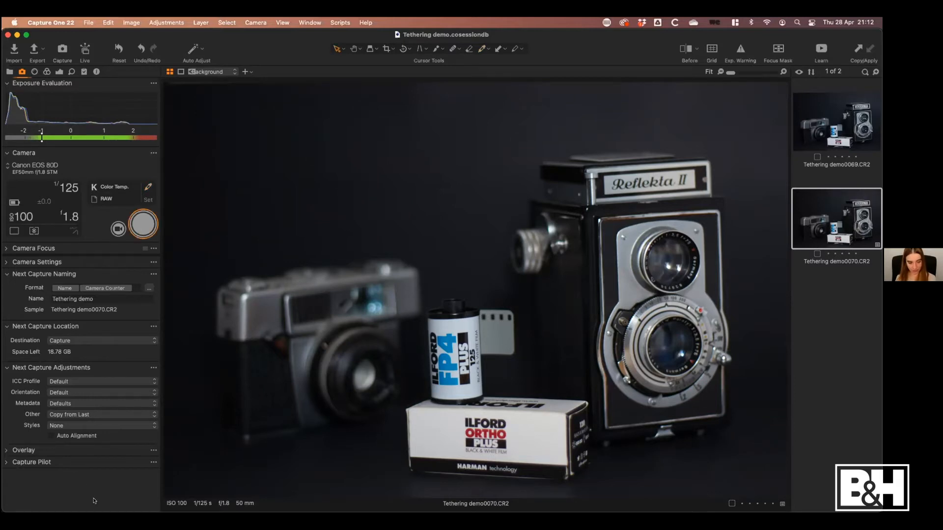
pyautogui.press('Up')
pyautogui.press('Up')
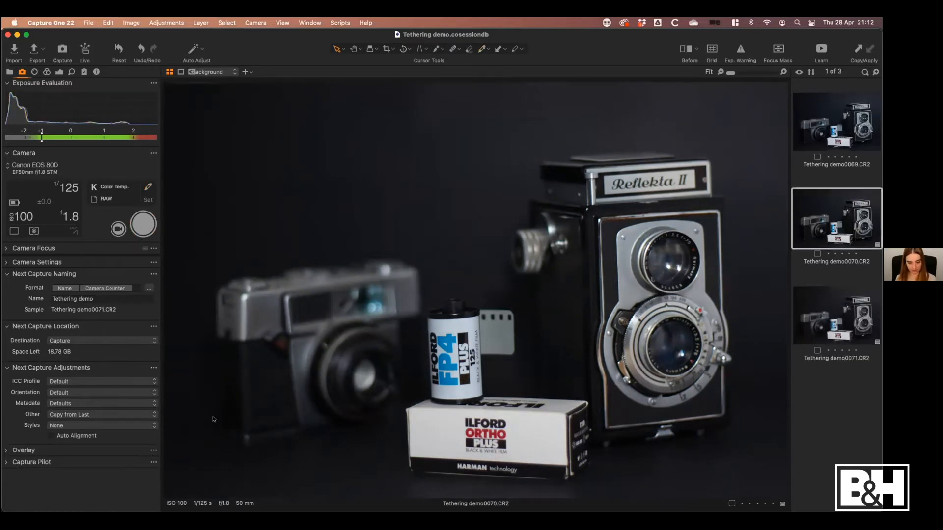
pyautogui.press('Down')
pyautogui.press('Down')
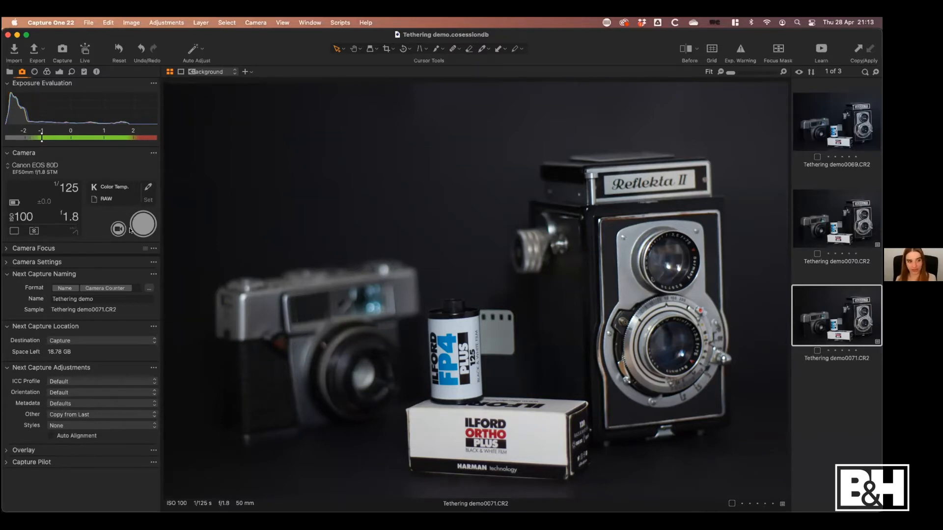
# Reset the third image's adjustments and correct its white balance again by sampling a neutral area
pyautogui.click(119, 48)
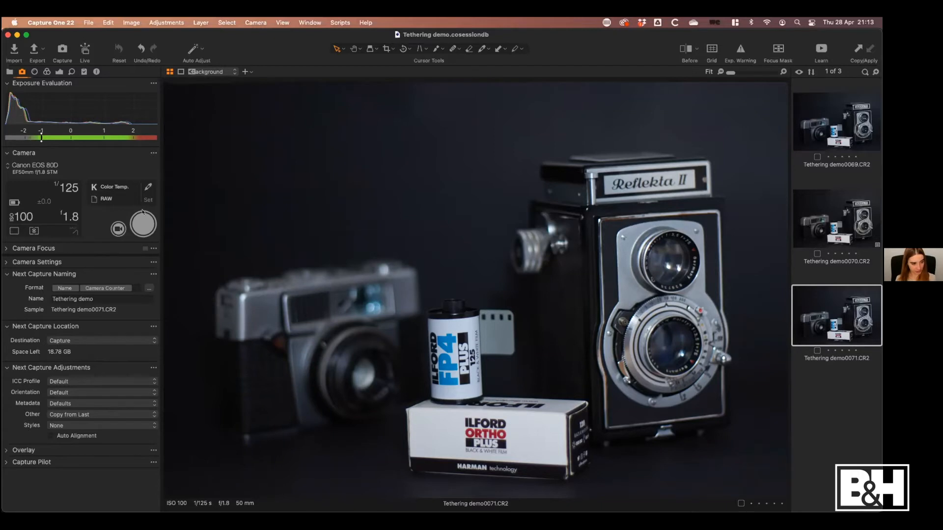
pyautogui.click(148, 187)
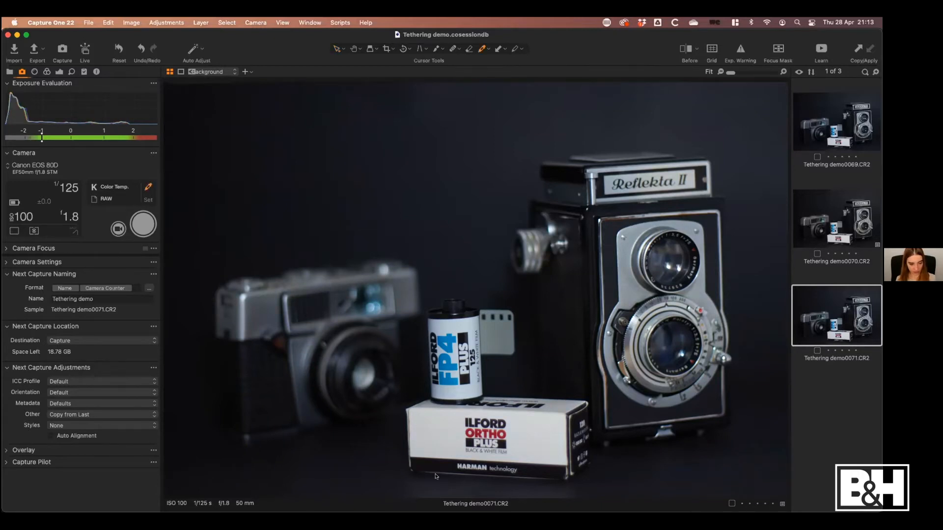
pyautogui.click(398, 242)
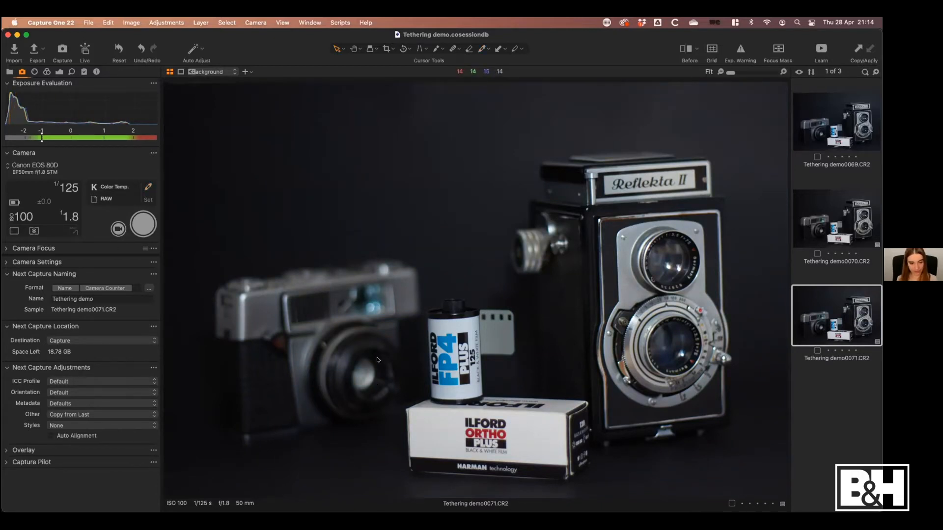
# Look through the full list of camera settings, including the image quality options, without changing any of them, and collapse the list
pyautogui.click(6, 263)
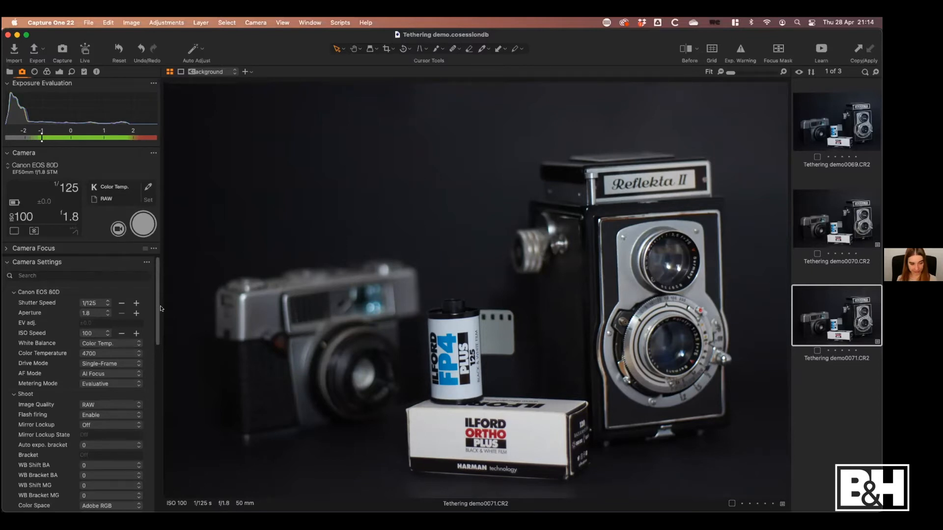
pyautogui.moveTo(160, 309); pyautogui.dragTo(167, 310)
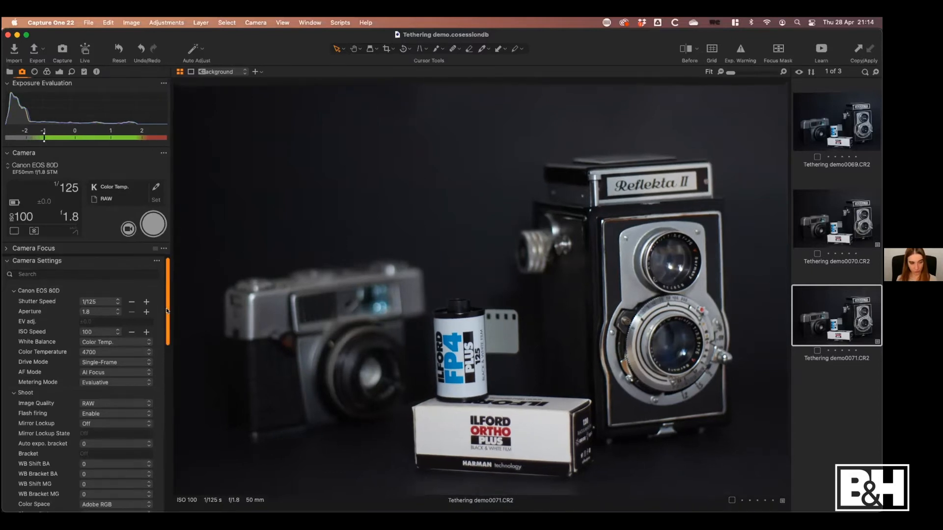
pyautogui.scroll(-1, 167, 311)
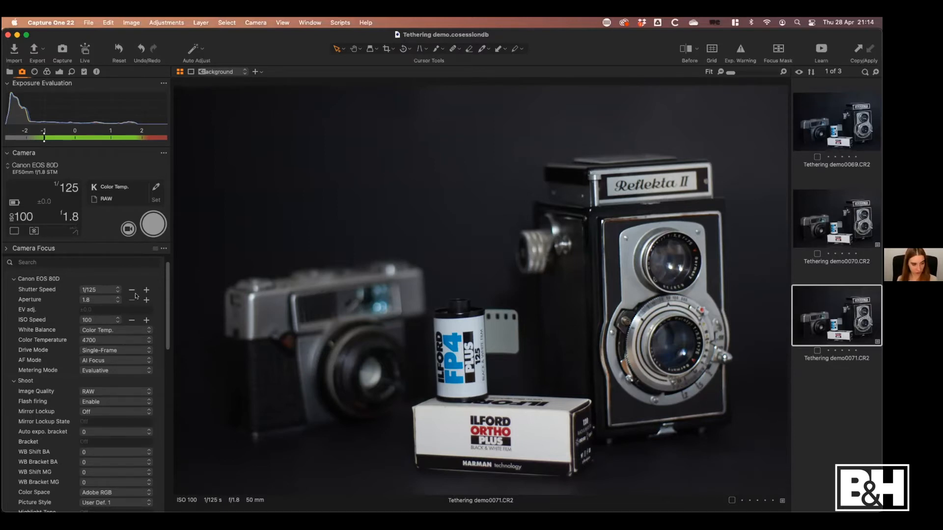
pyautogui.scroll(-2, 110, 339)
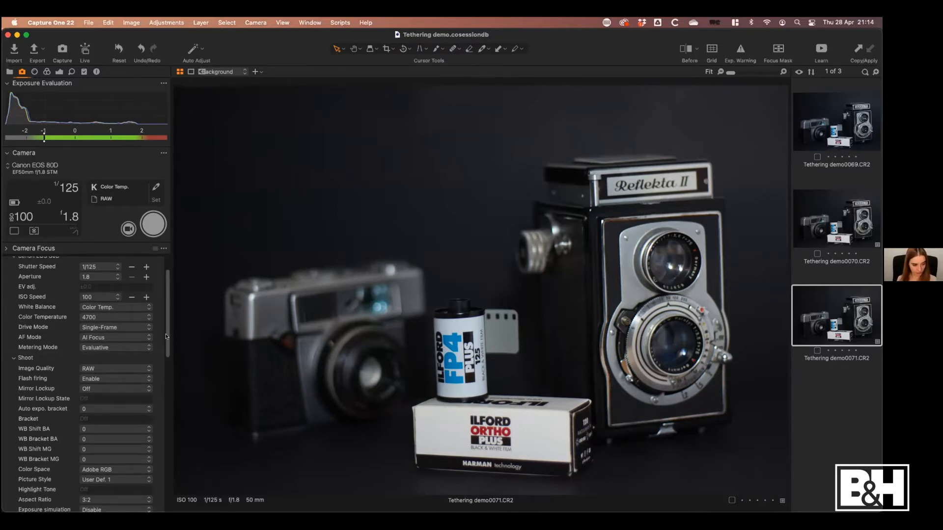
pyautogui.scroll(-4, 94, 304)
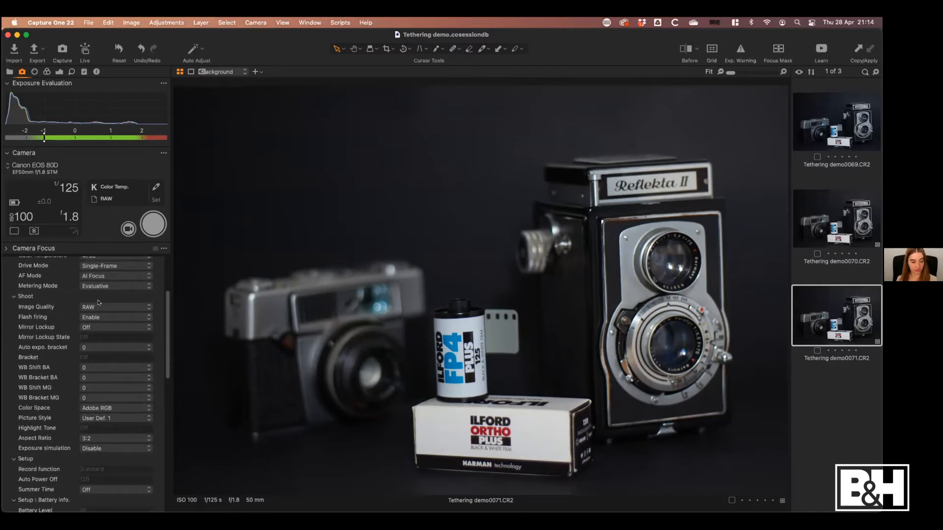
pyautogui.click(94, 305)
pyautogui.click(85, 307)
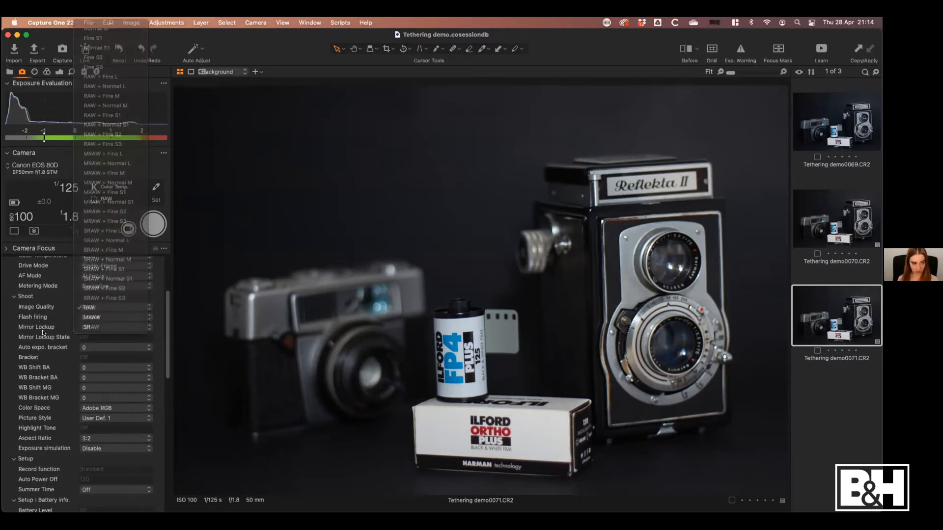
pyautogui.scroll(-4, 55, 332)
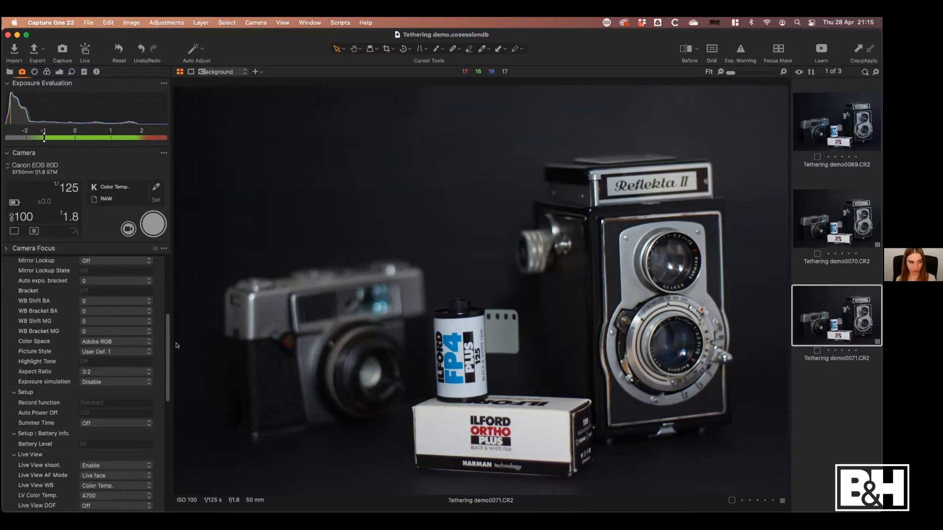
pyautogui.scroll(1, 165, 337)
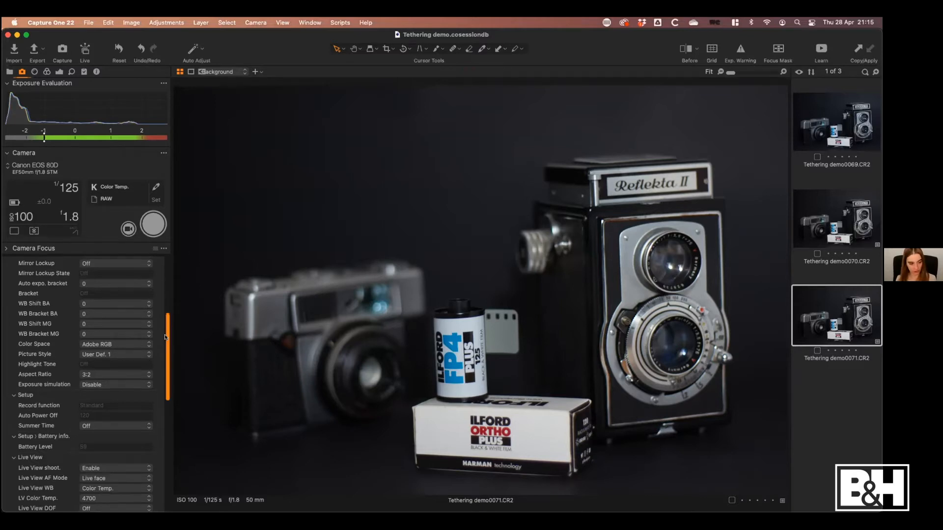
pyautogui.scroll(8, 165, 337)
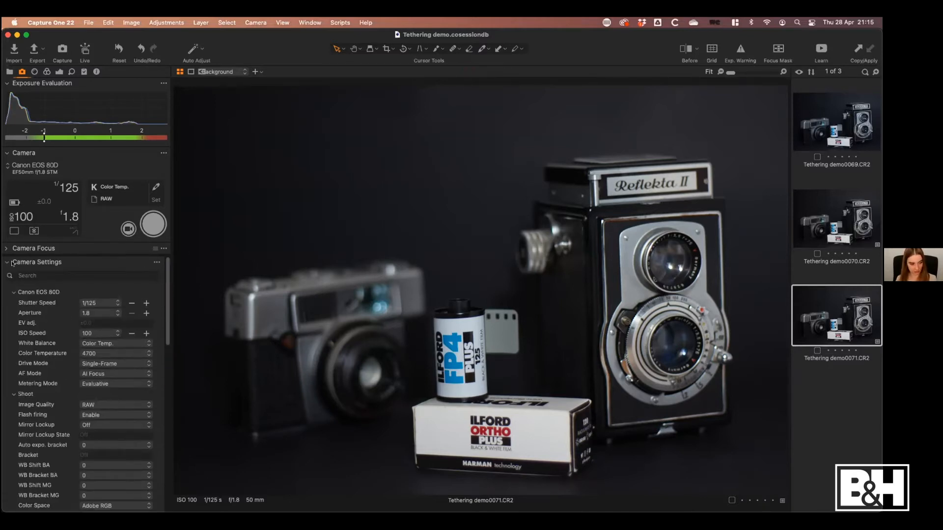
pyautogui.click(12, 264)
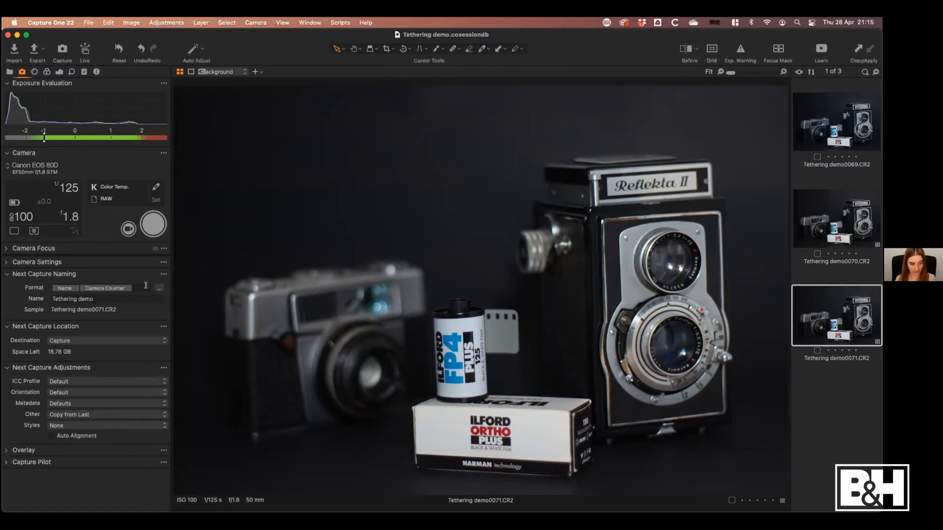
# Replace the camera counter in the next capture naming format with a 3 Digit Counter after the Name token
pyautogui.press('BackSpace')
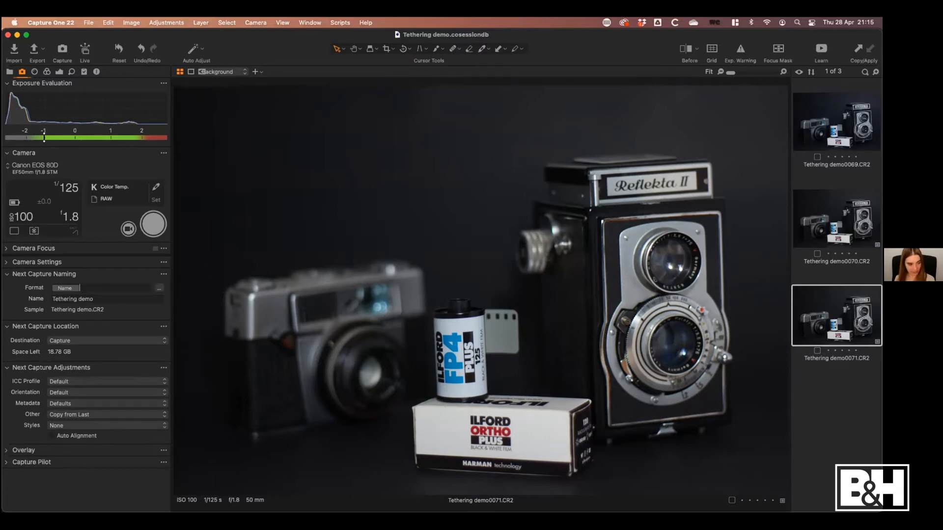
pyautogui.click(159, 288)
pyautogui.moveTo(410, 180); pyautogui.dragTo(452, 117)
pyautogui.click(452, 108)
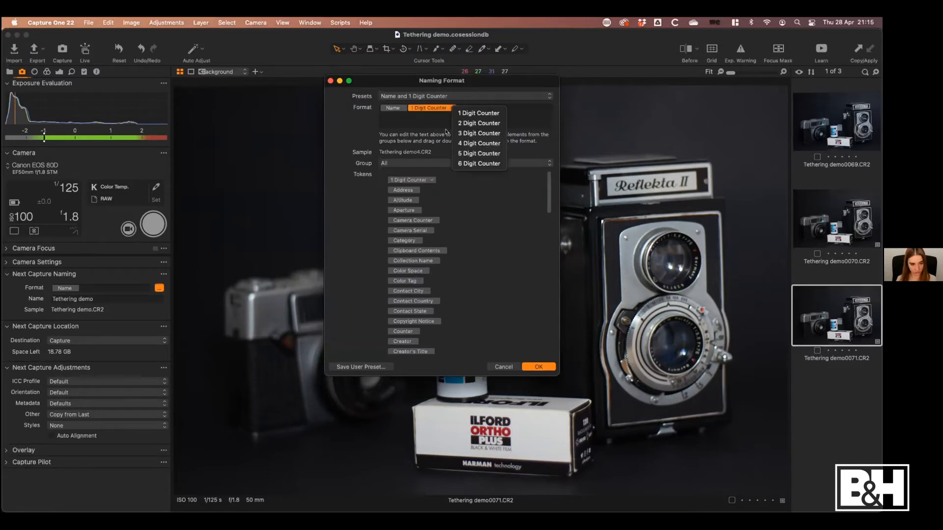
pyautogui.click(470, 133)
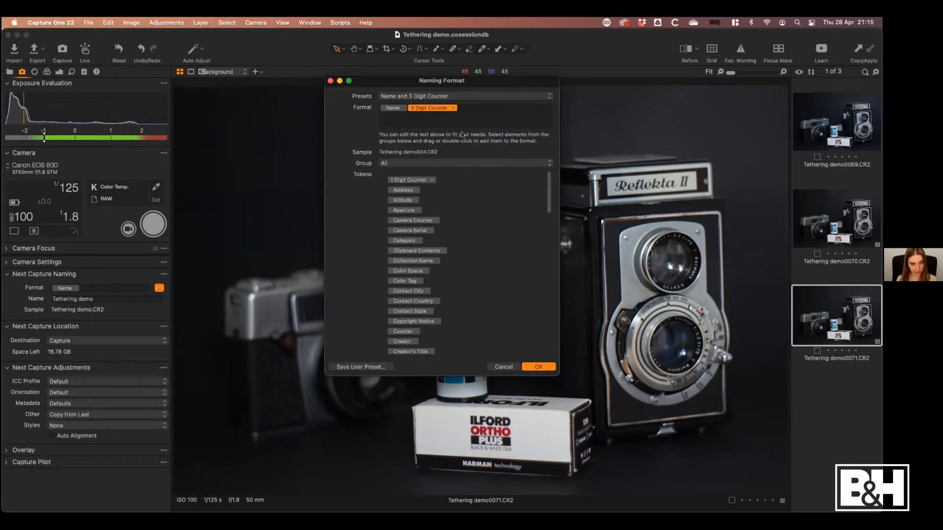
pyautogui.click(539, 367)
# Reset the capture counter for the next capture naming and take a fourth image
pyautogui.click(163, 275)
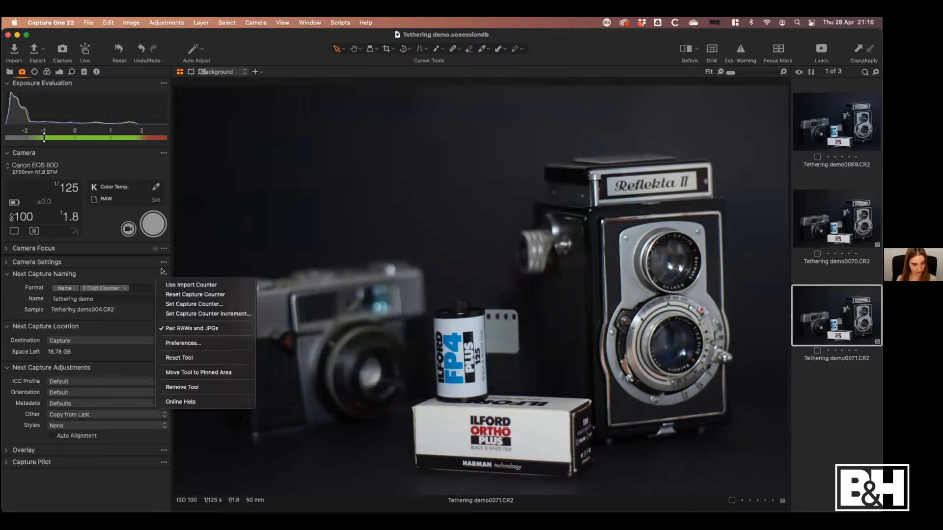
pyautogui.click(168, 293)
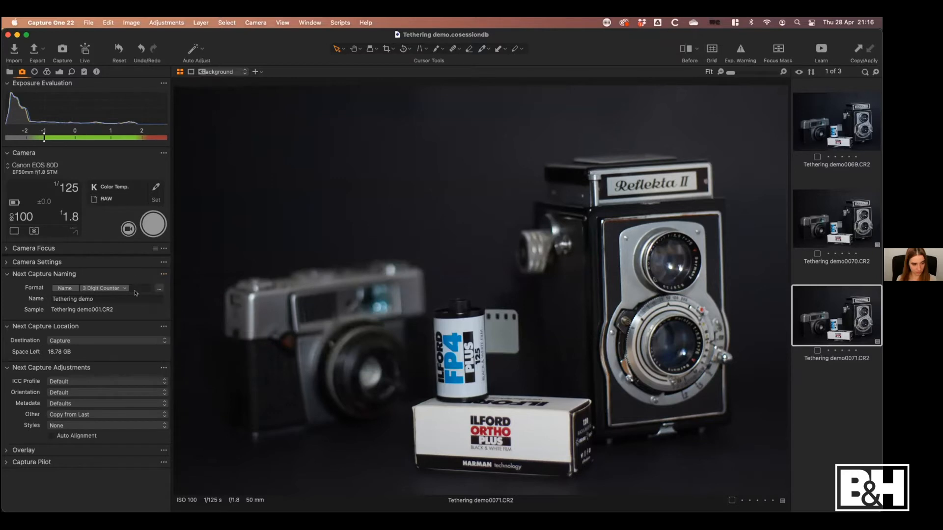
pyautogui.click(152, 233)
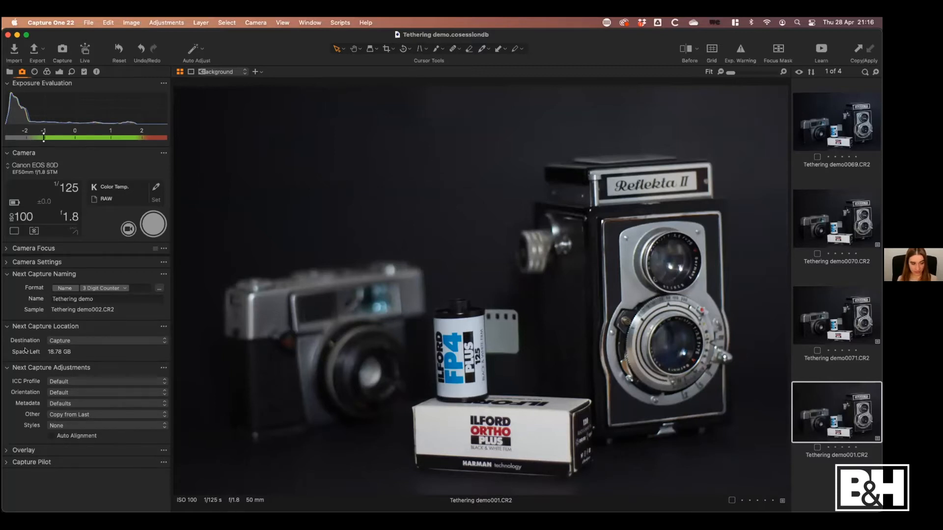
# Narrow the Capture One window to about half the screen and open the session's Capture folder beside it in Finder
pyautogui.click(878, 171)
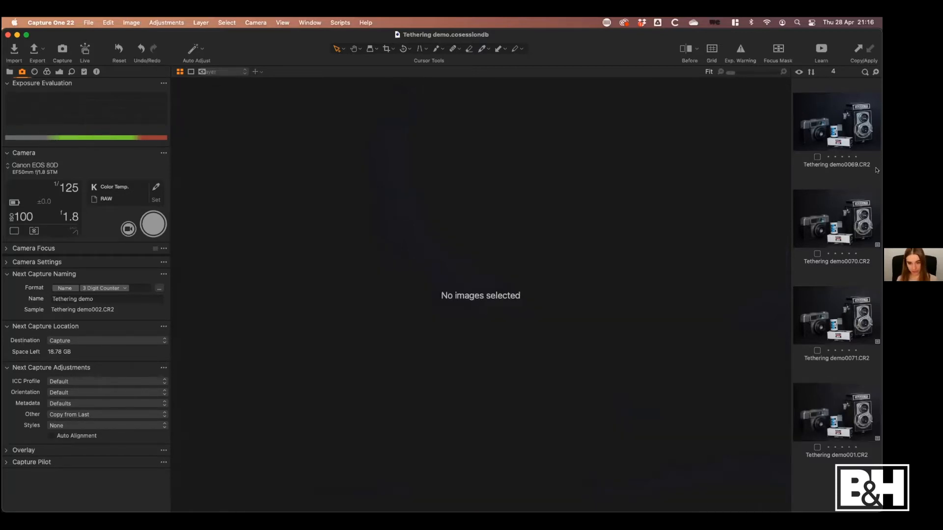
pyautogui.click(843, 412)
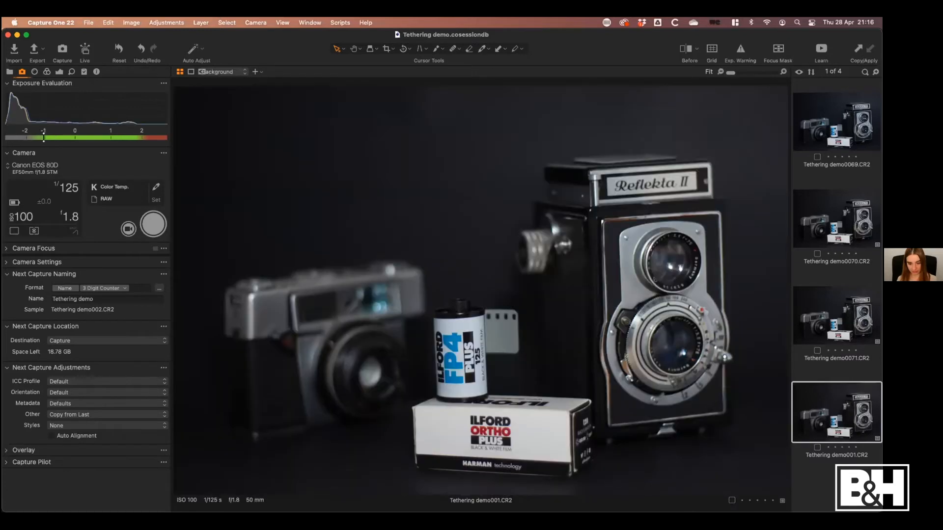
pyautogui.moveTo(882, 355); pyautogui.dragTo(458, 354)
pyautogui.moveTo(658, 69); pyautogui.dragTo(742, 70)
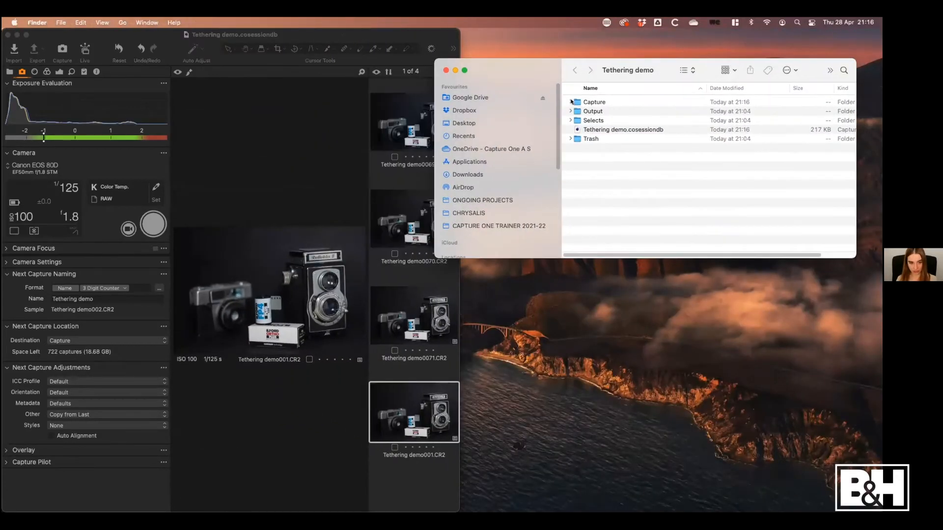
pyautogui.click(577, 102)
pyautogui.doubleClick(577, 102)
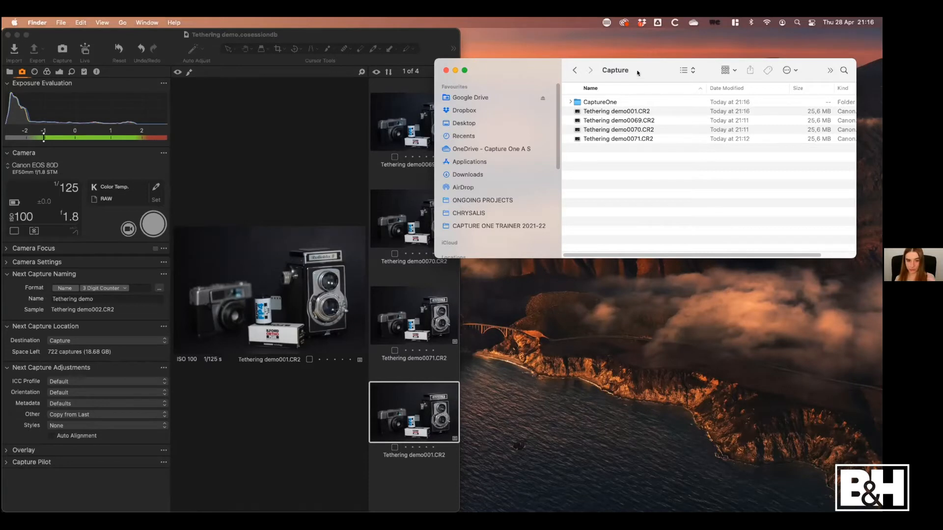
pyautogui.moveTo(637, 74); pyautogui.dragTo(662, 44)
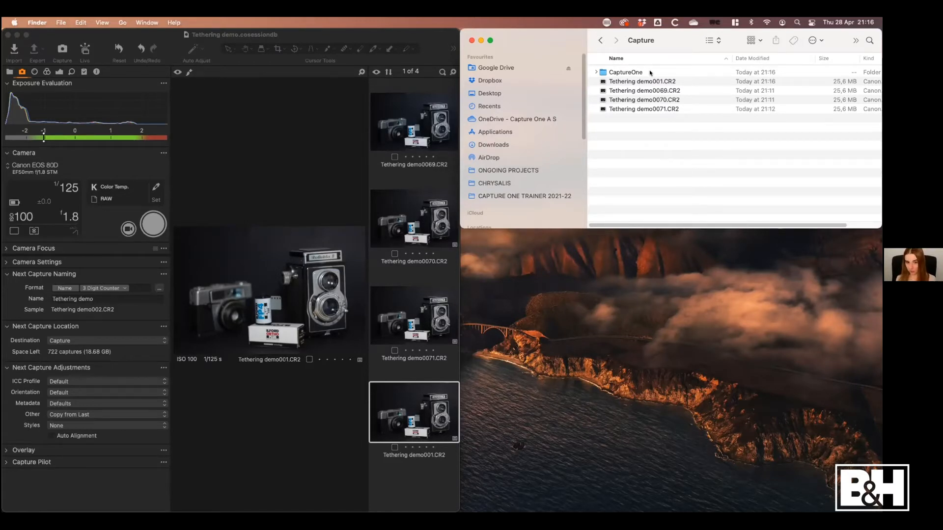
# Expand the CaptureOne subfolder in the Capture folder to examine what it contains, and collapse it again
pyautogui.click(250, 192)
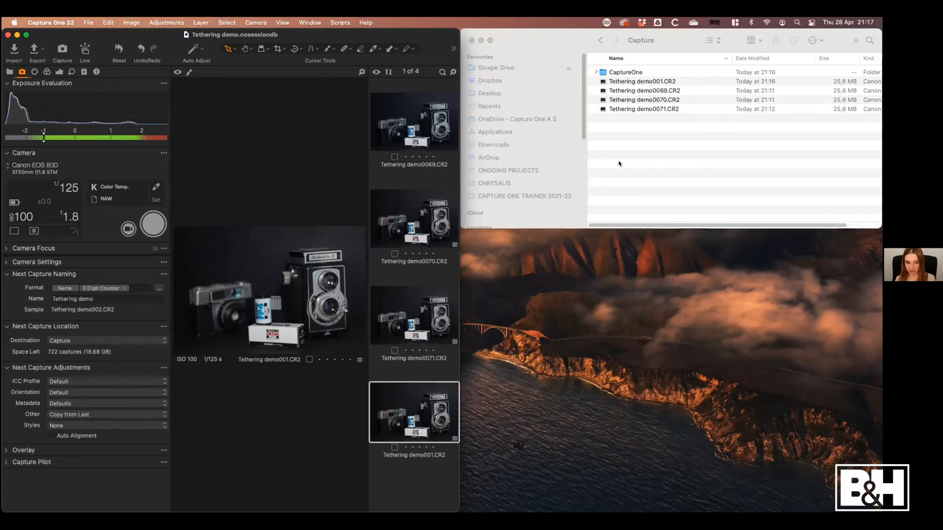
pyautogui.click(644, 129)
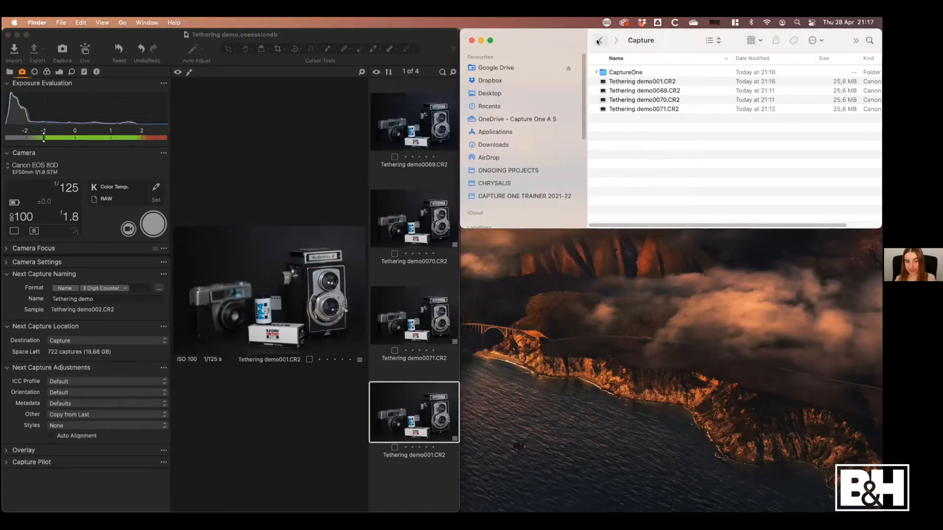
pyautogui.click(597, 72)
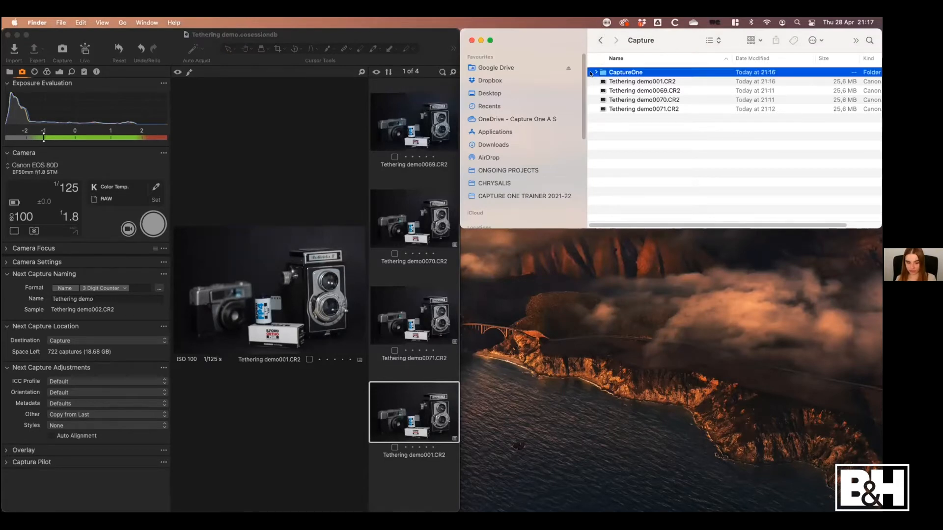
pyautogui.click(596, 73)
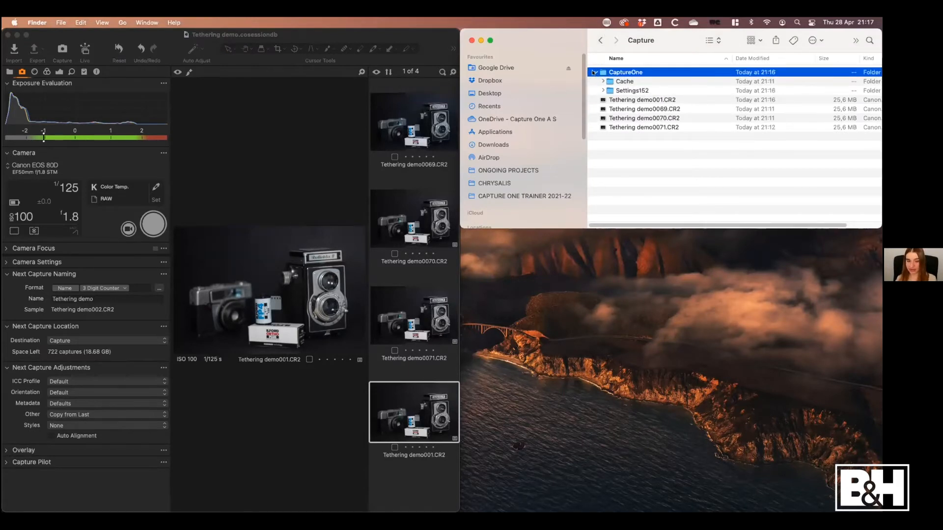
pyautogui.click(596, 72)
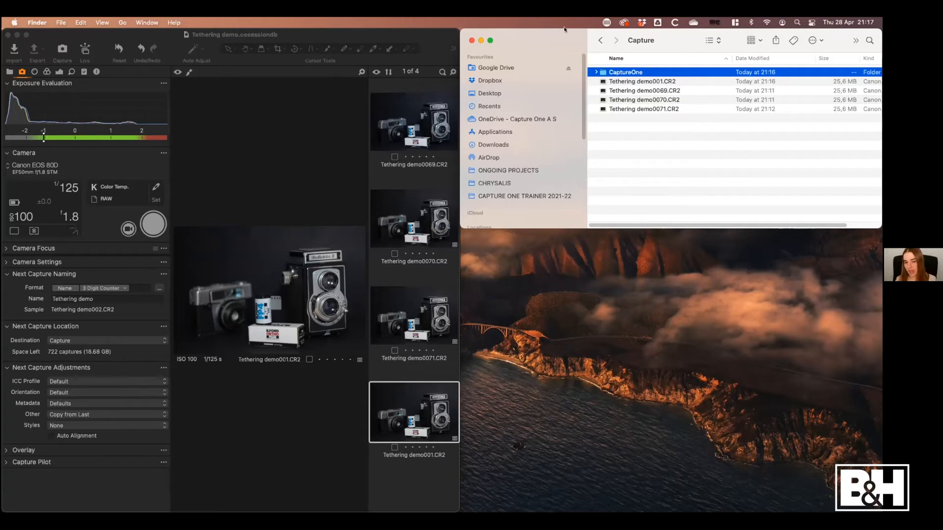
# Go back to the session folder and close Finder, and return to the full-width Capture One window with the fourth image selected
pyautogui.click(601, 40)
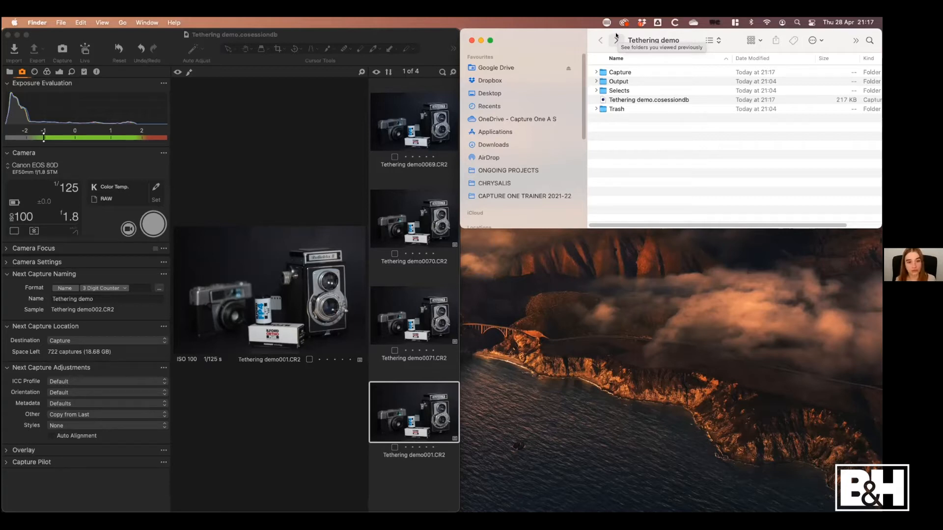
pyautogui.click(471, 41)
pyautogui.click(743, 127)
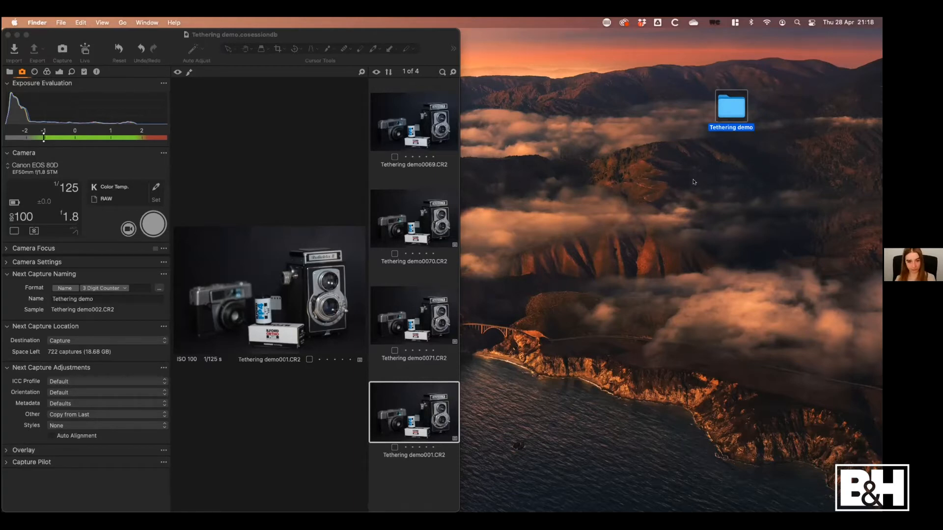
pyautogui.click(454, 180)
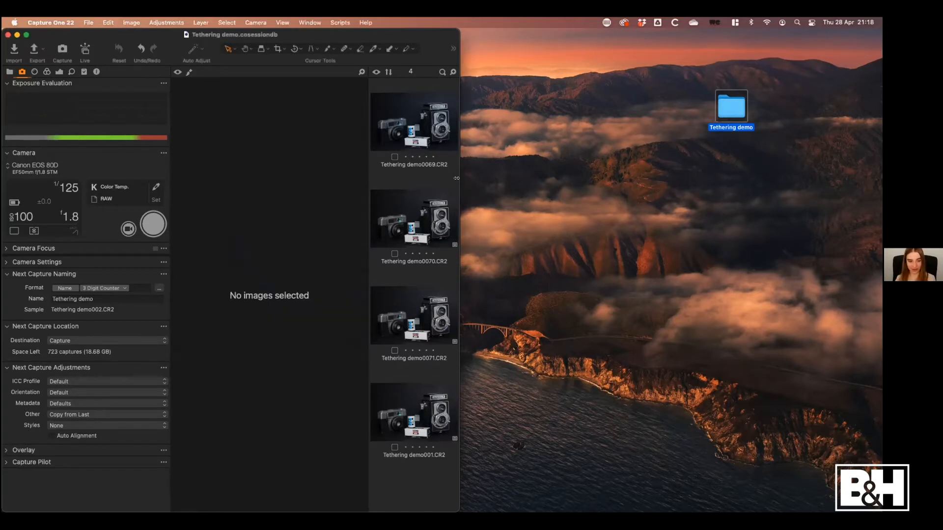
pyautogui.click(417, 414)
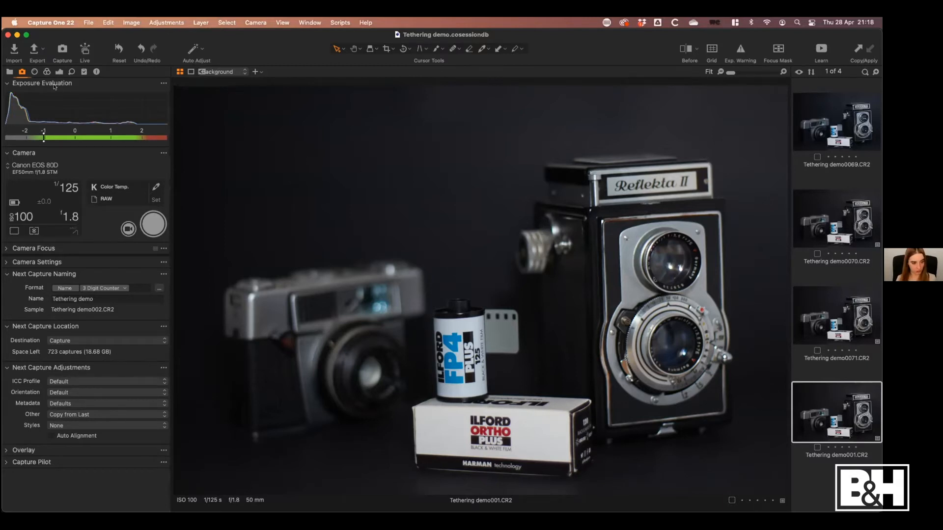
# Set the fourth image's High Dynamic Range Shadow to 10 and Black to -42, and capture a fifth image
pyautogui.click(59, 71)
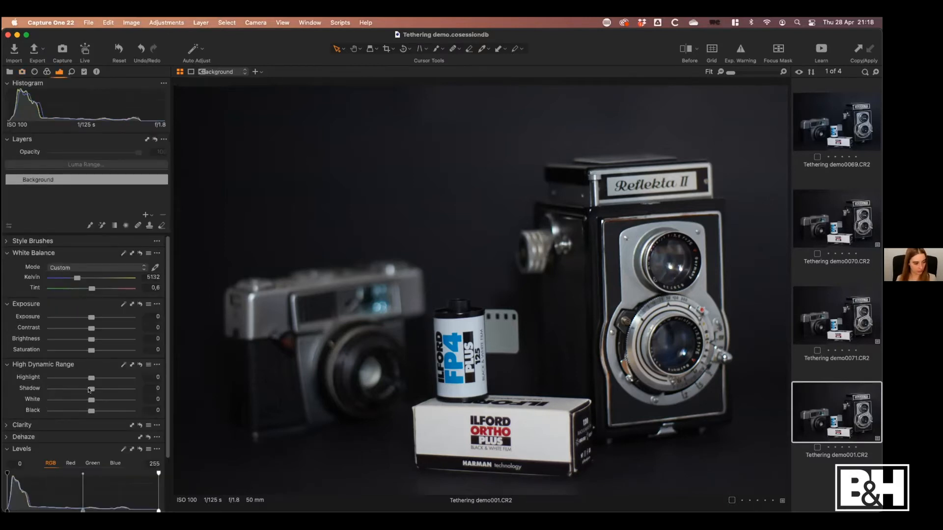
pyautogui.moveTo(92, 389); pyautogui.dragTo(95, 390)
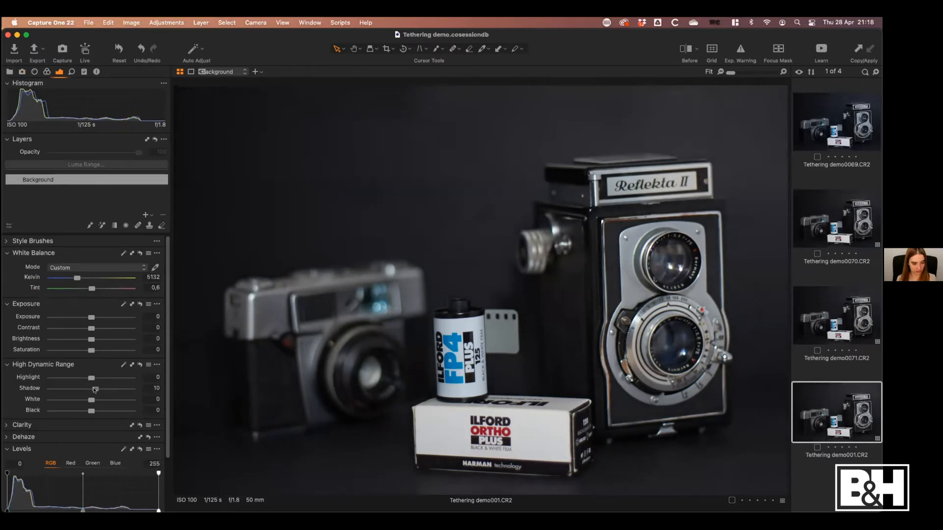
pyautogui.moveTo(92, 411); pyautogui.dragTo(72, 412)
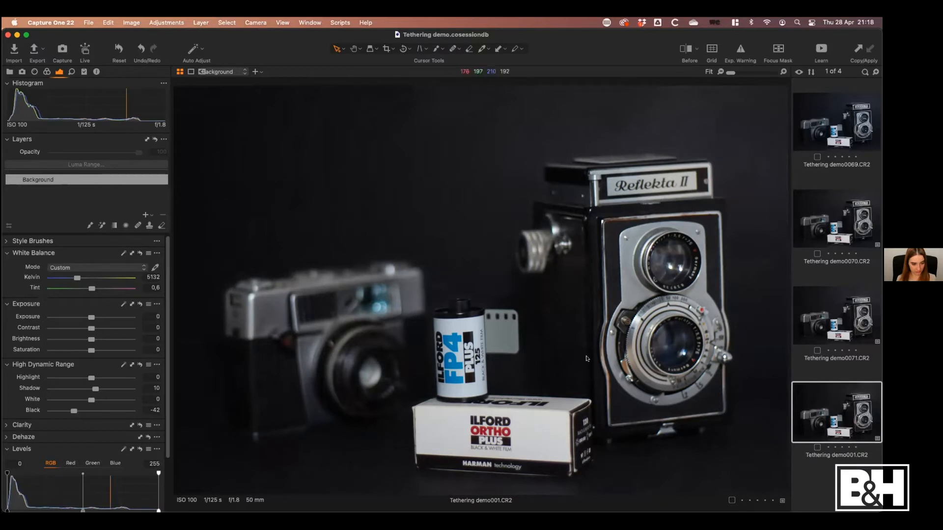
pyautogui.click(22, 72)
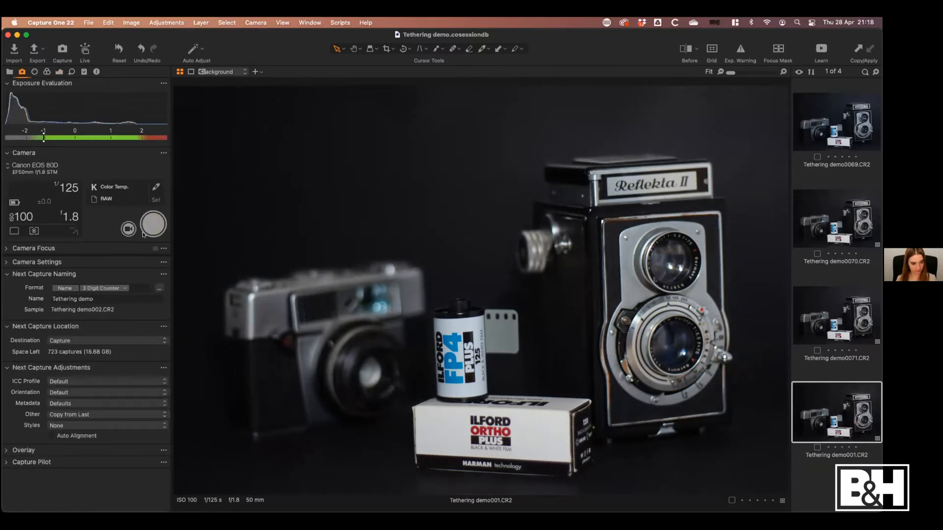
pyautogui.click(144, 233)
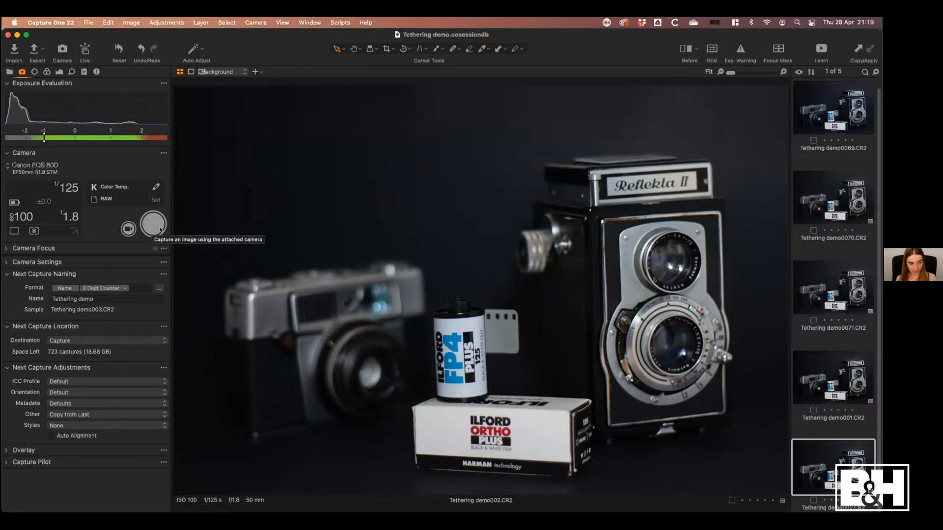
# Start Live View, move its window clear of the camera controls, and inspect the film canister at 100% zoom
pyautogui.click(127, 230)
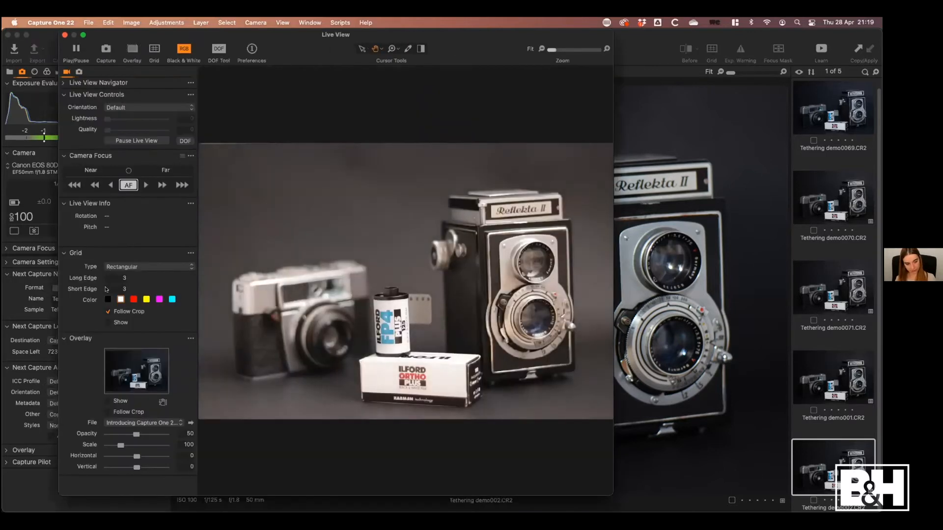
pyautogui.moveTo(323, 42); pyautogui.dragTo(390, 49)
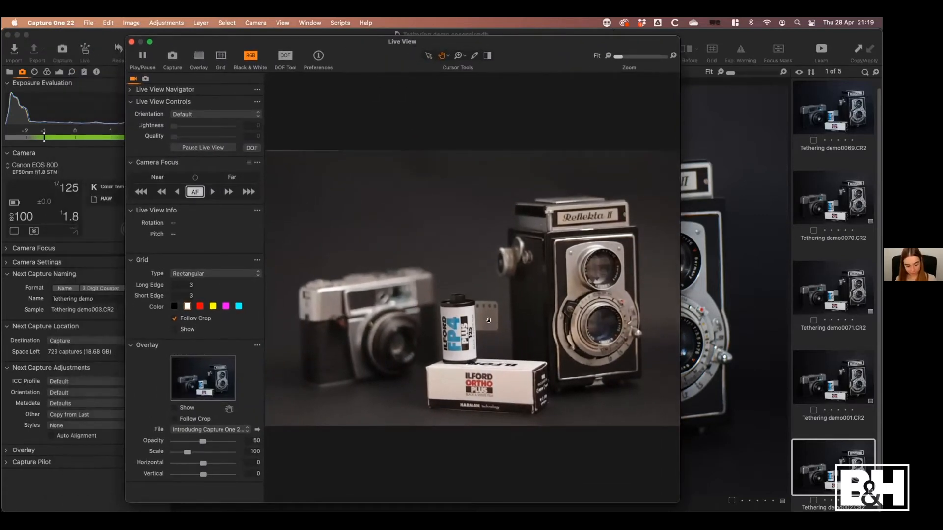
pyautogui.click(466, 339)
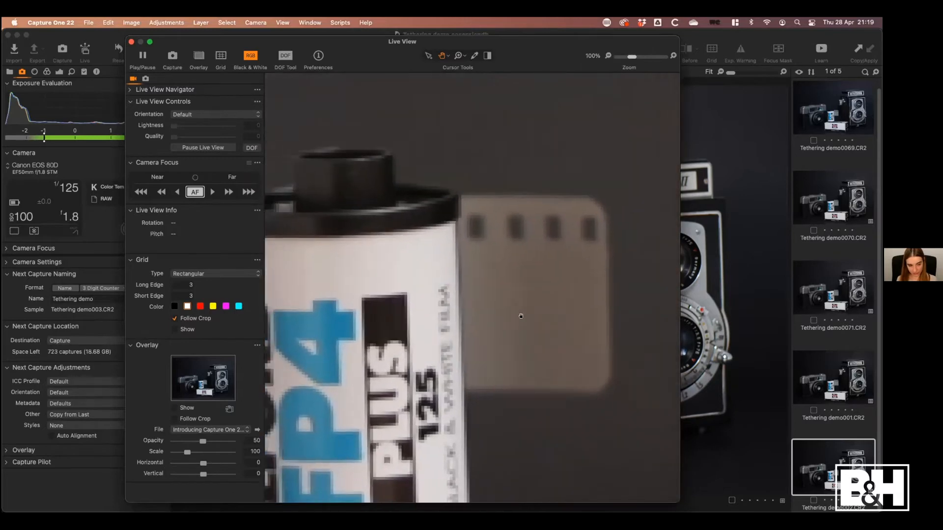
pyautogui.click(520, 316)
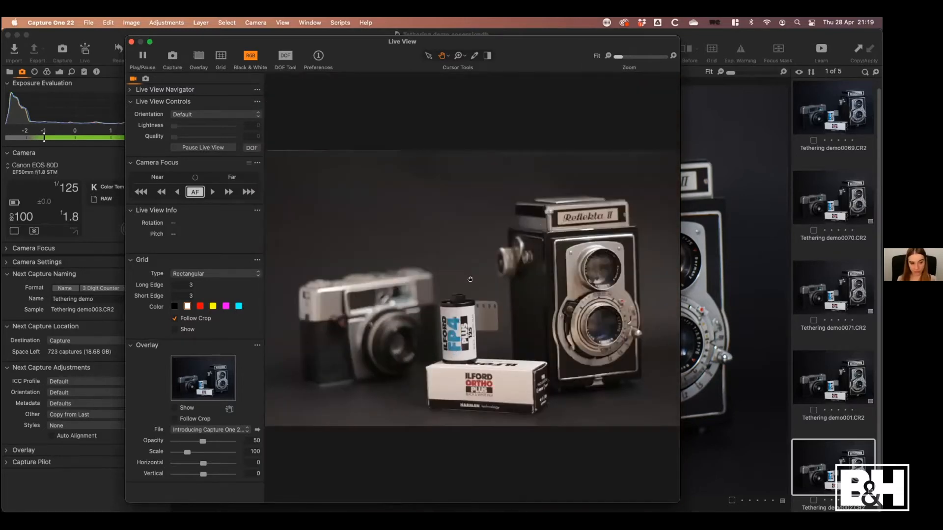
# Autofocus the camera from Live View and check the film canister's sharpness at 100% zoom
pyautogui.click(194, 192)
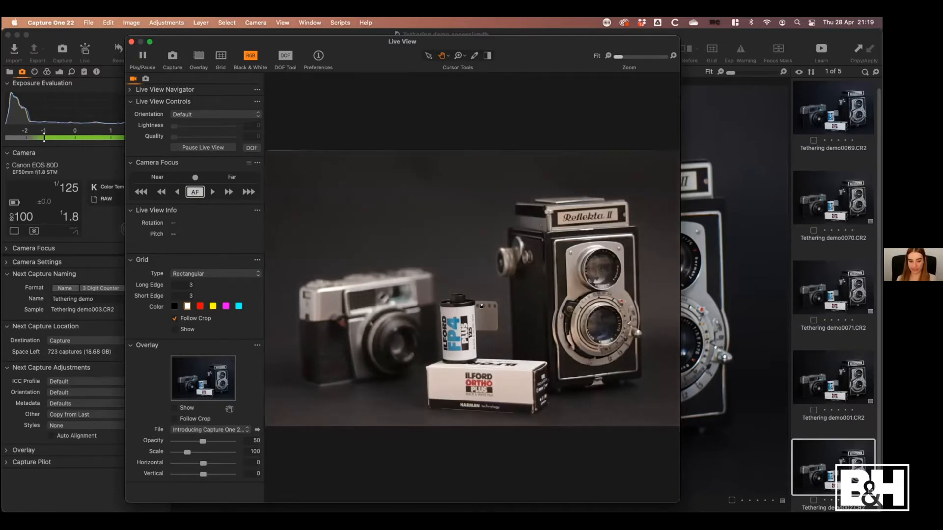
pyautogui.click(435, 356)
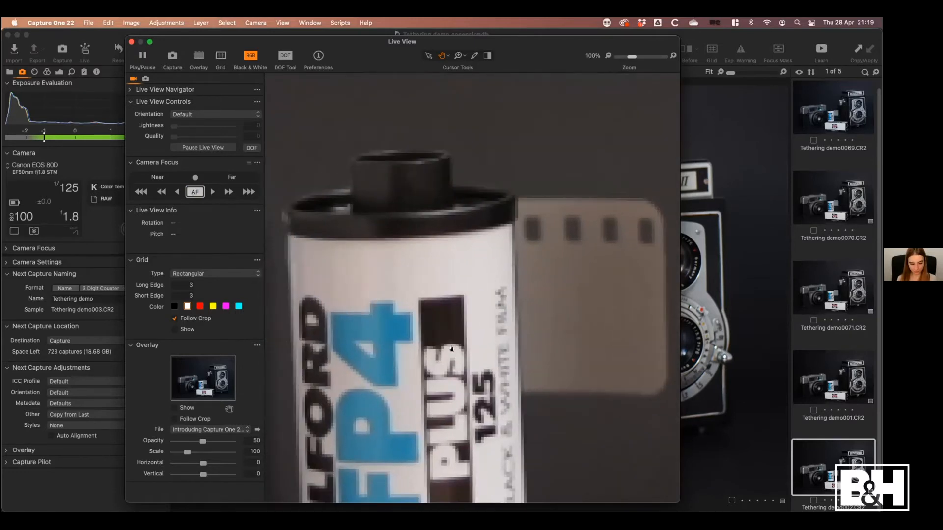
pyautogui.click(452, 351)
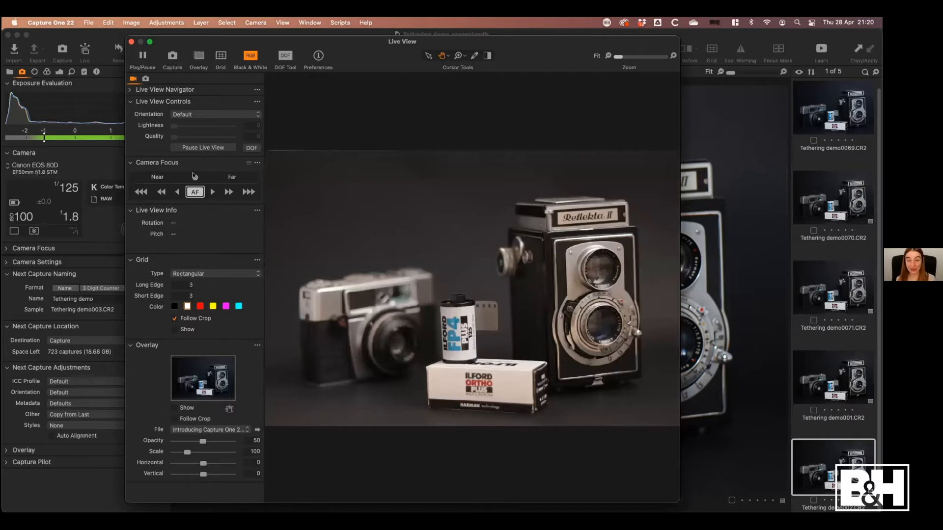
# Shift the camera focus by the largest step towards near and by the largest step back towards far
pyautogui.click(194, 176)
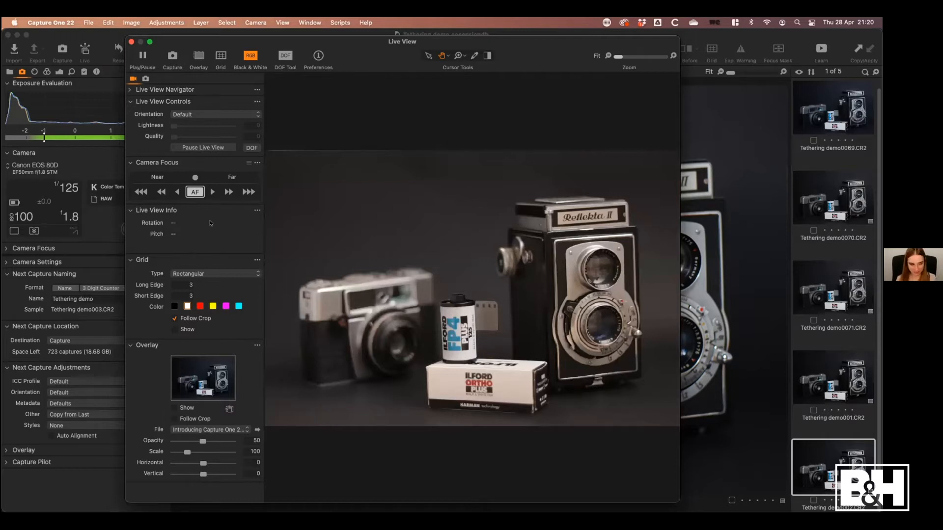
pyautogui.click(141, 192)
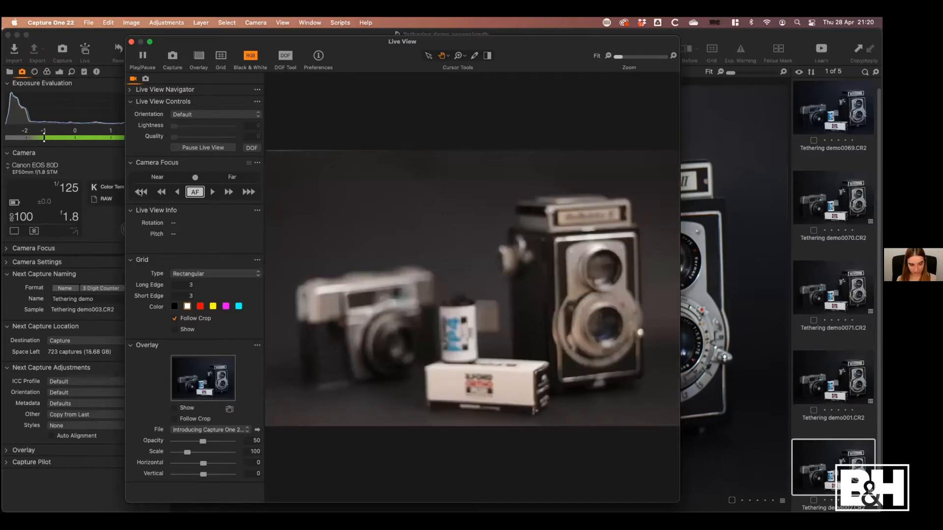
pyautogui.click(242, 196)
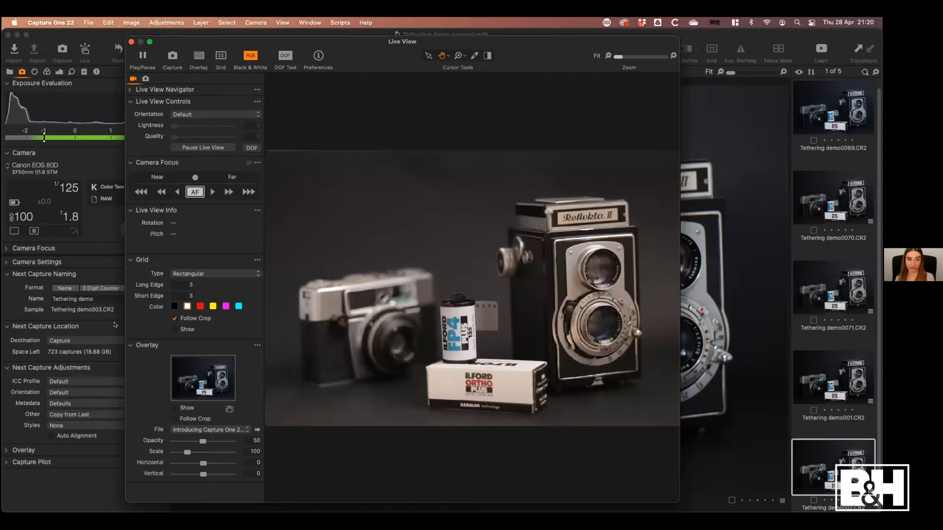
# Enlarge the film canister to 100% in Live View and repeat the largest near and far focus shifts
pyautogui.click(466, 325)
pyautogui.moveTo(414, 358); pyautogui.dragTo(457, 349)
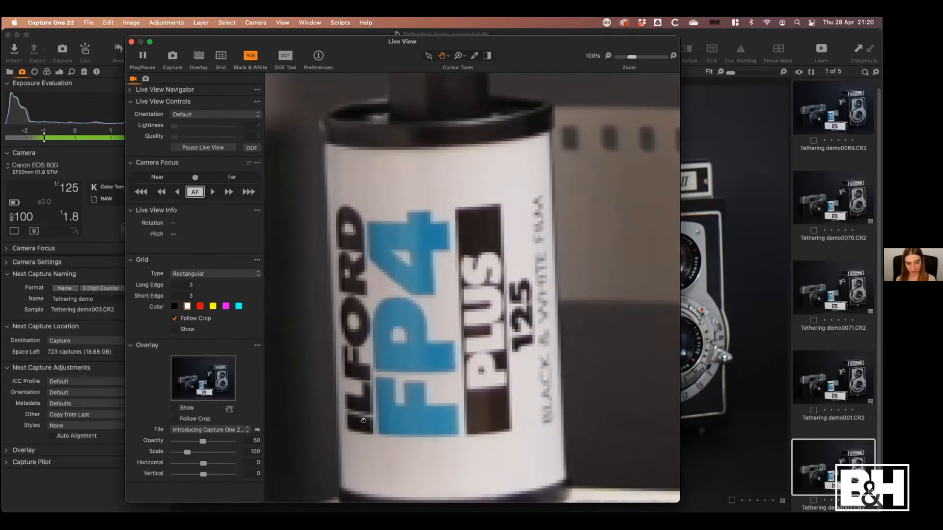
pyautogui.click(140, 194)
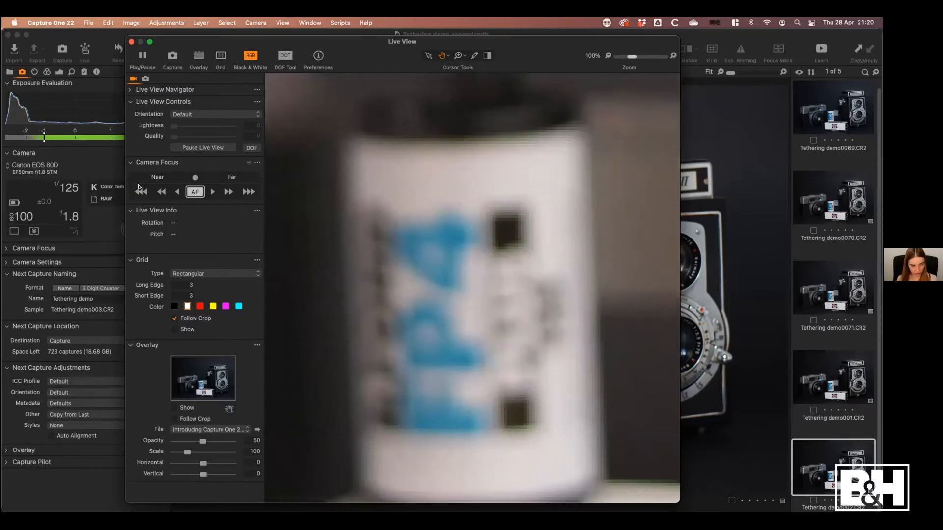
pyautogui.click(250, 193)
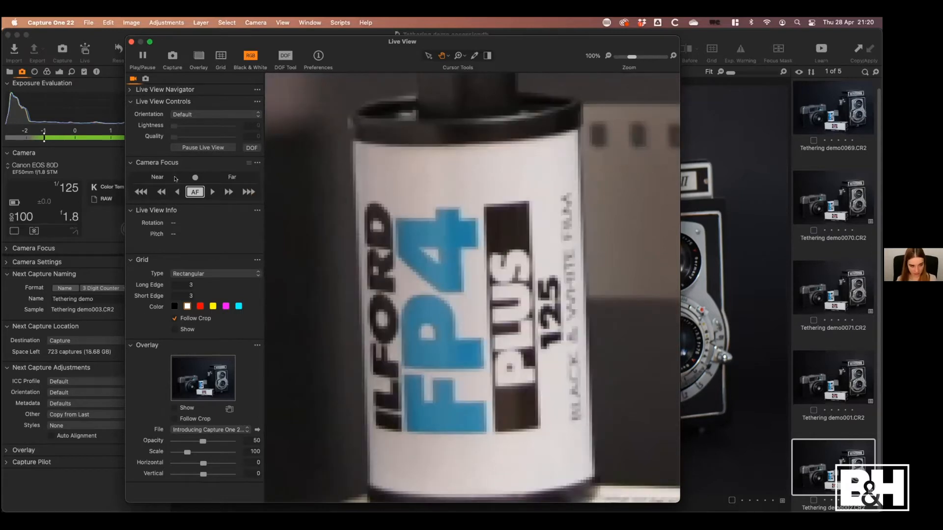
# Move the focus one medium step nearer and bring it back towards far in five small steps
pyautogui.click(163, 192)
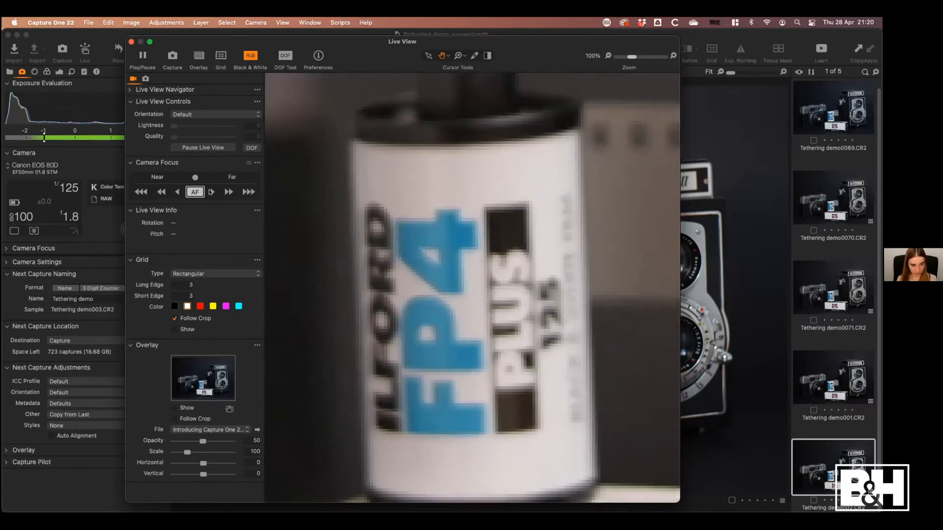
pyautogui.click(210, 192)
pyautogui.click(210, 192)
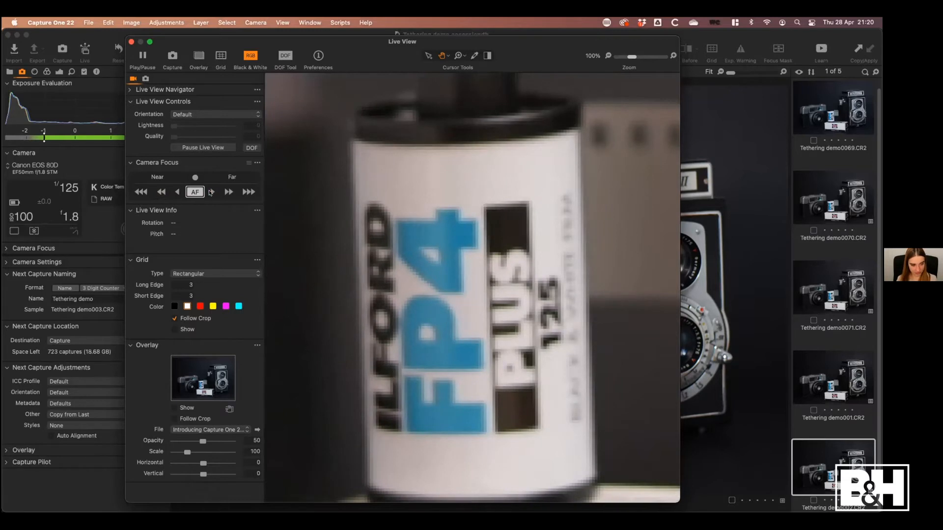
pyautogui.click(210, 192)
pyautogui.click(211, 192)
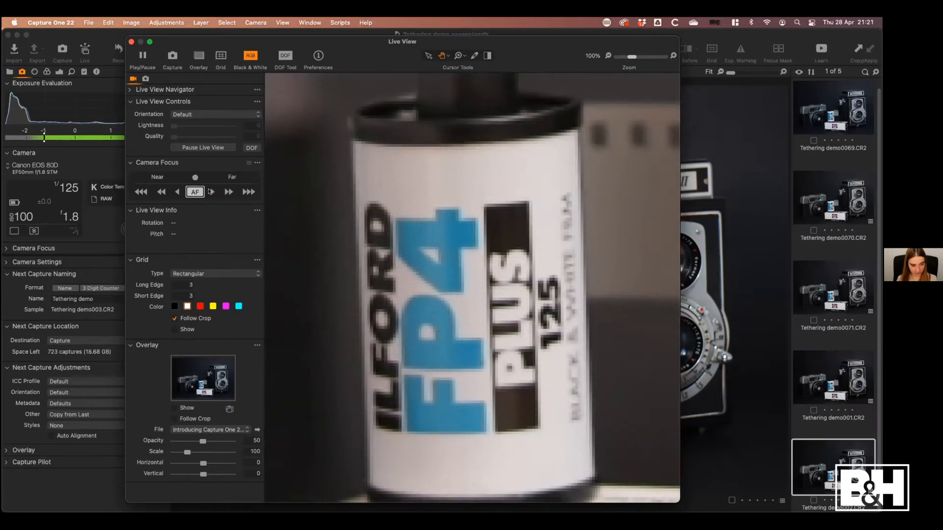
pyautogui.click(210, 192)
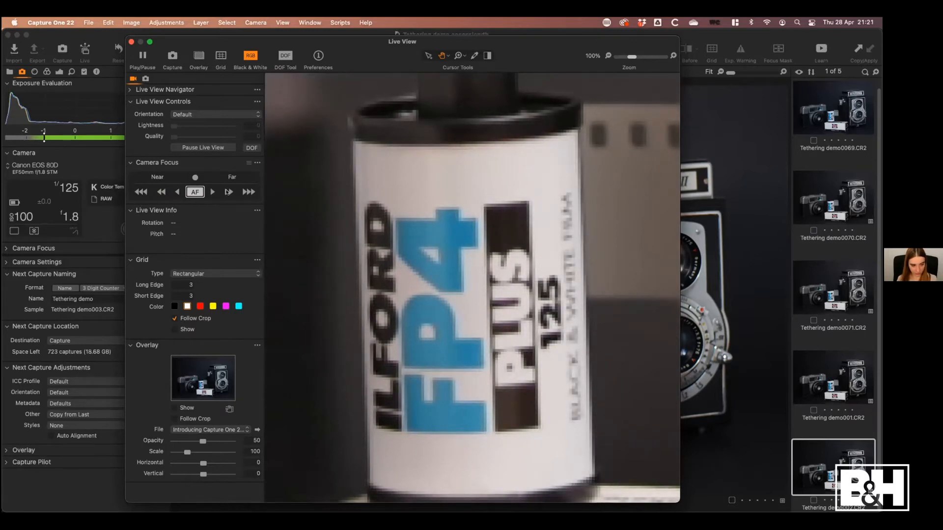
# Fine-tune the focus on the film canister's label with medium and small steps in both directions
pyautogui.click(227, 192)
pyautogui.click(160, 192)
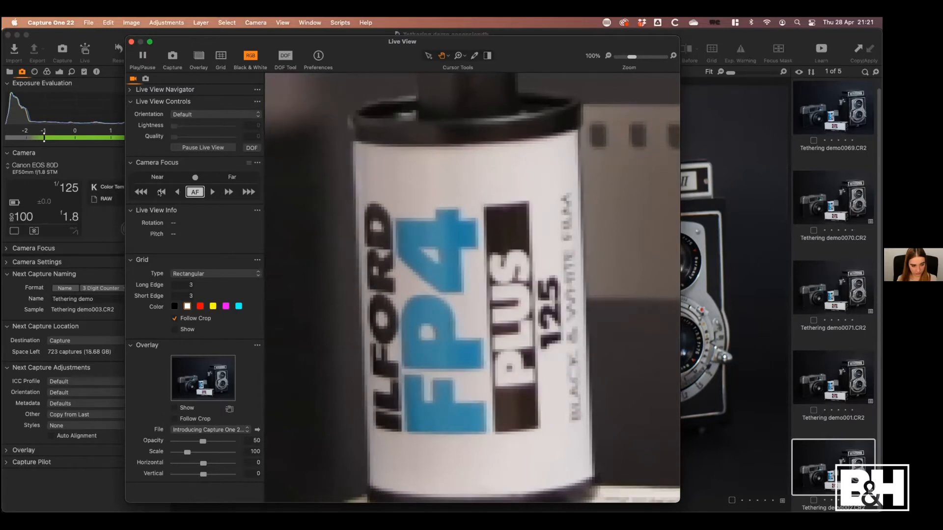
pyautogui.click(160, 192)
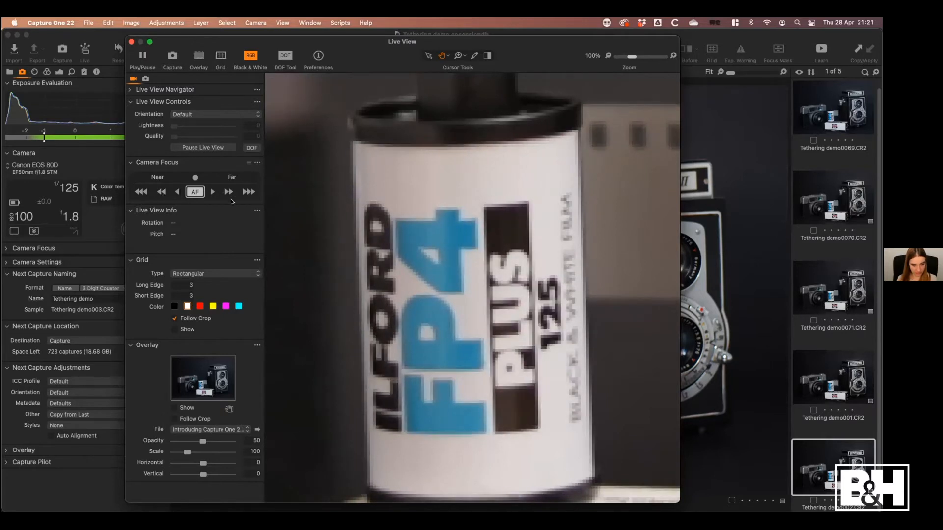
pyautogui.click(211, 192)
pyautogui.click(176, 192)
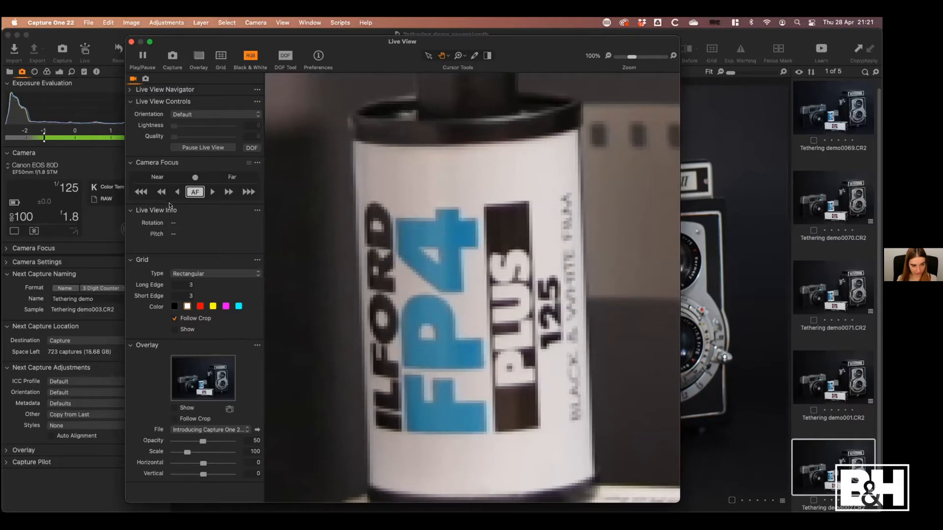
pyautogui.click(211, 192)
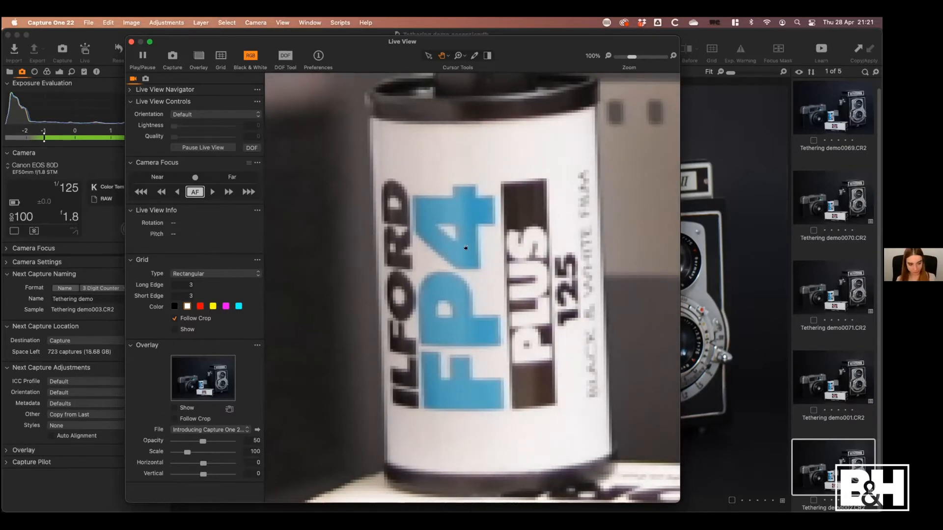
# Close Live View and capture a sixth image with the current camera settings
pyautogui.click(130, 42)
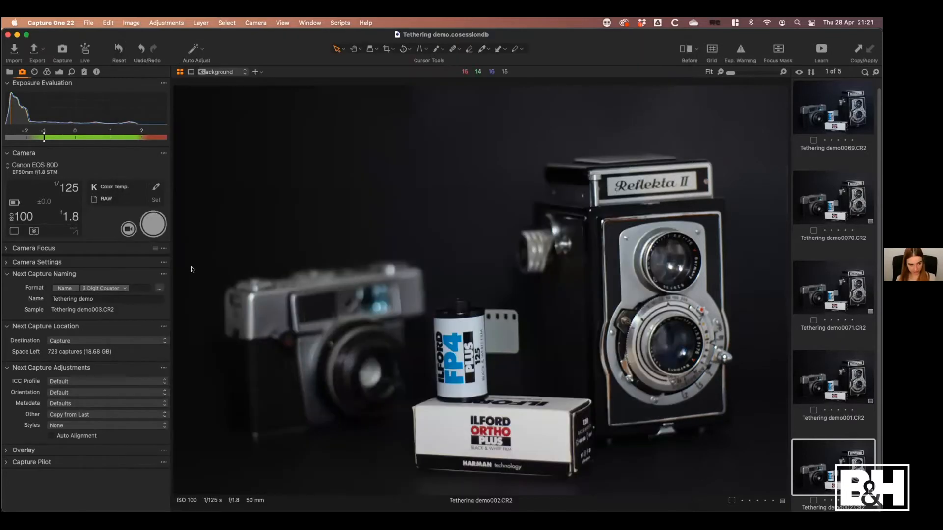
pyautogui.click(151, 236)
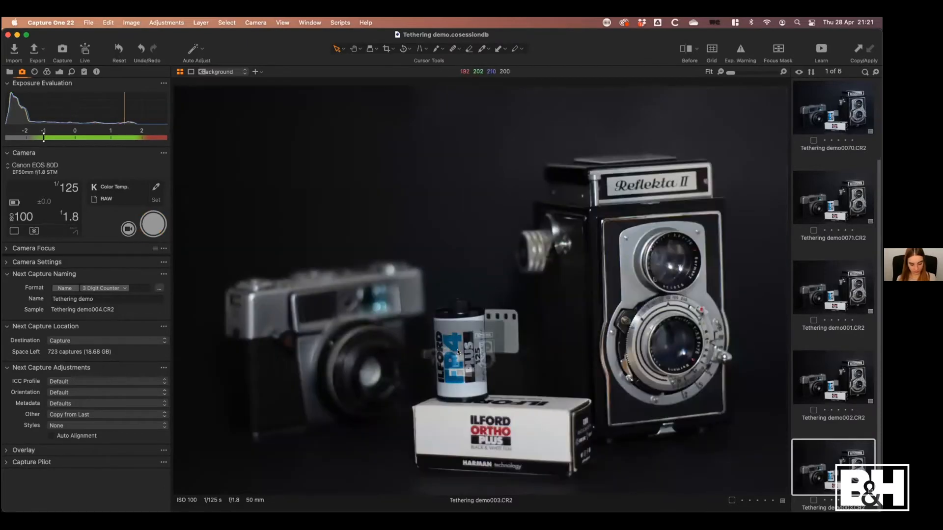
# Check the new capture's focus on the film canister at 100% zoom, and inspect canister and camera with the Loupe
pyautogui.click(447, 360)
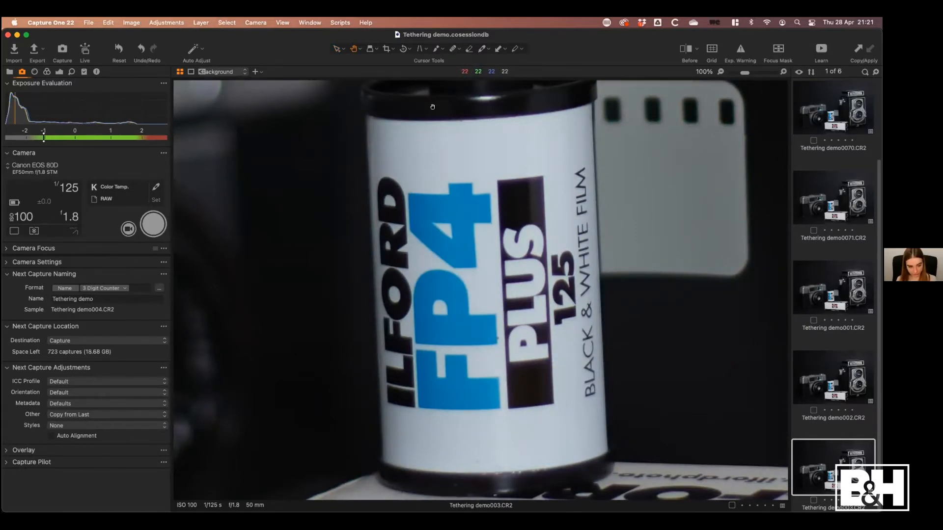
pyautogui.click(444, 181)
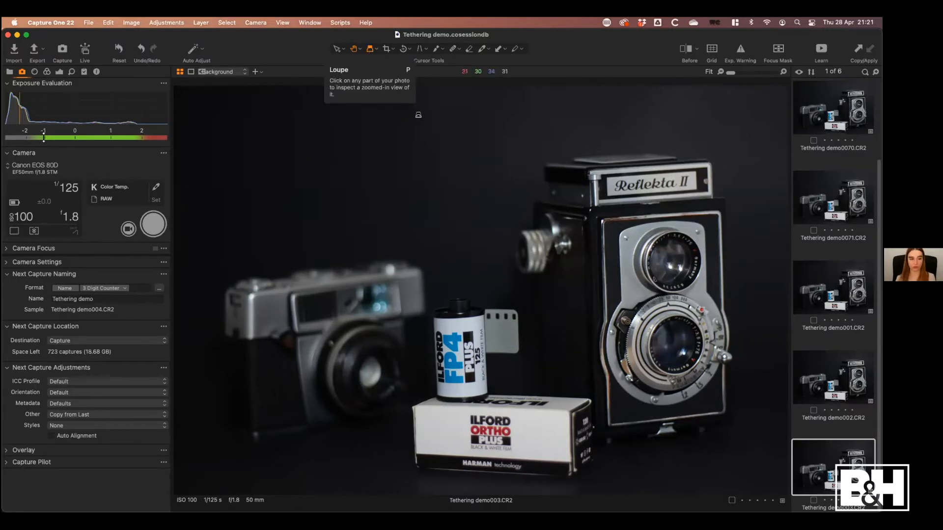
pyautogui.click(369, 48)
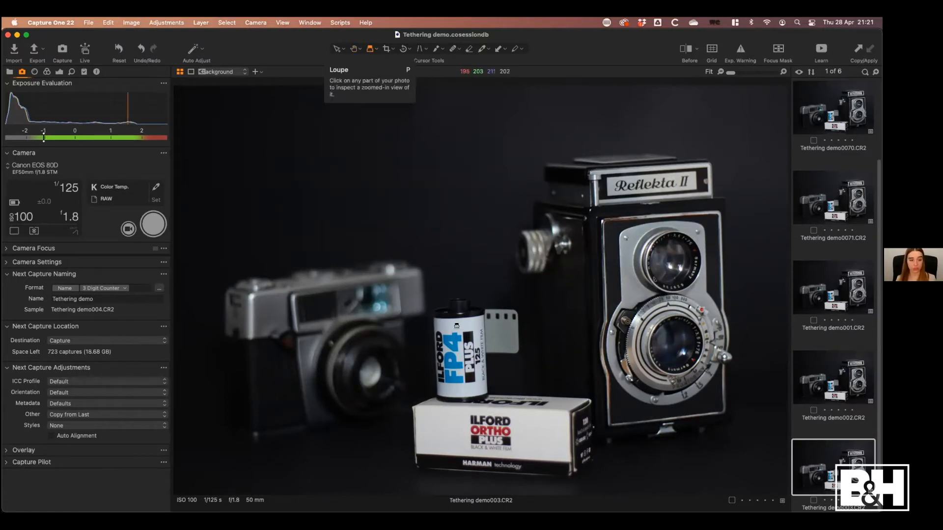
pyautogui.click(462, 342)
pyautogui.moveTo(462, 343); pyautogui.dragTo(663, 309)
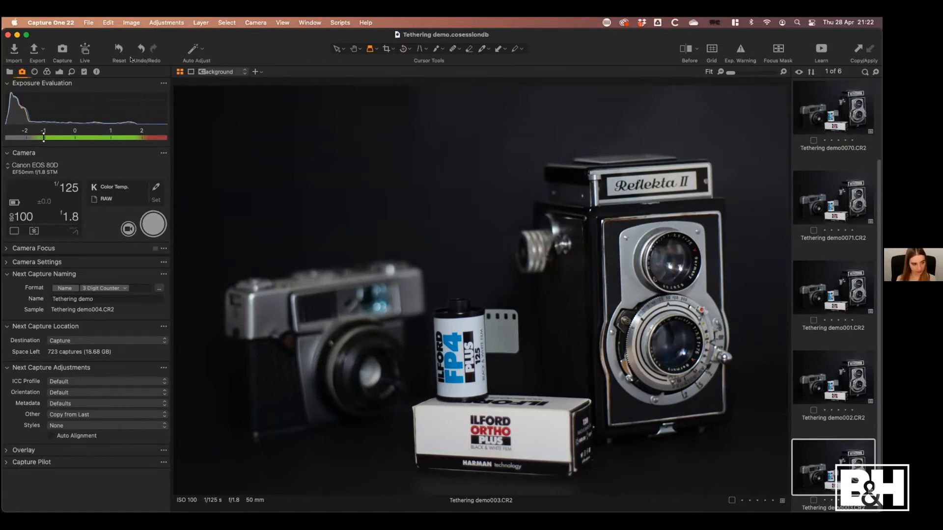
# Set the sixth image's white balance to Kelvin 5559 and Tint 1.1, Contrast to 7, High Dynamic Range Shadow to 13 and Black to -47
pyautogui.press('super+alt+5')
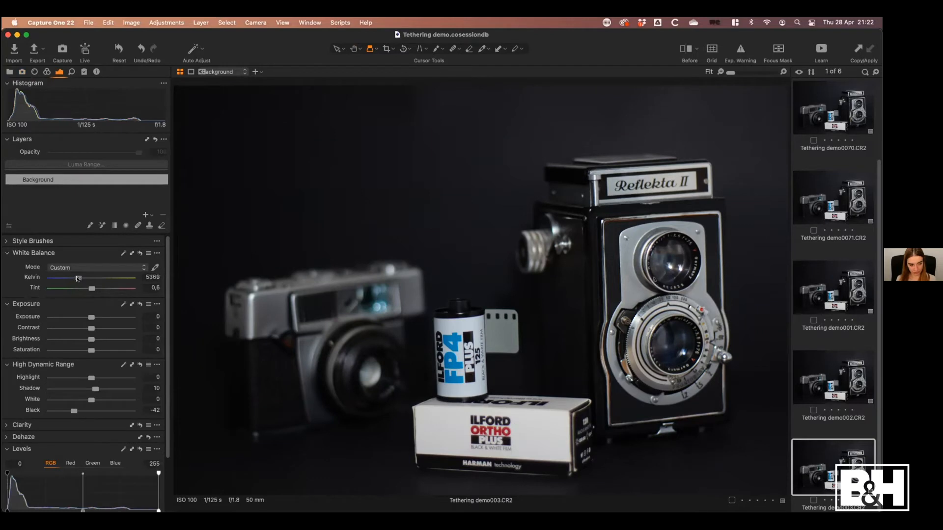
pyautogui.moveTo(79, 279); pyautogui.dragTo(88, 289)
pyautogui.doubleClick(73, 411)
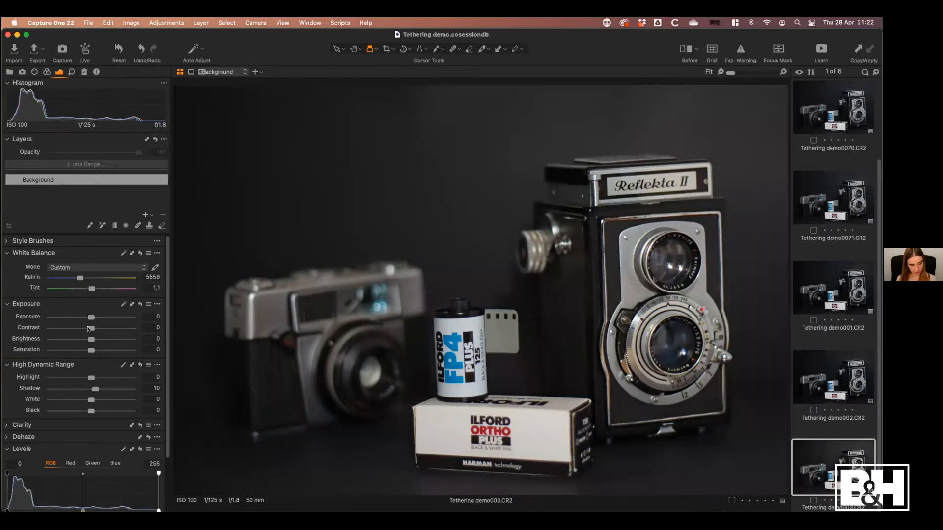
pyautogui.moveTo(91, 328); pyautogui.dragTo(97, 328)
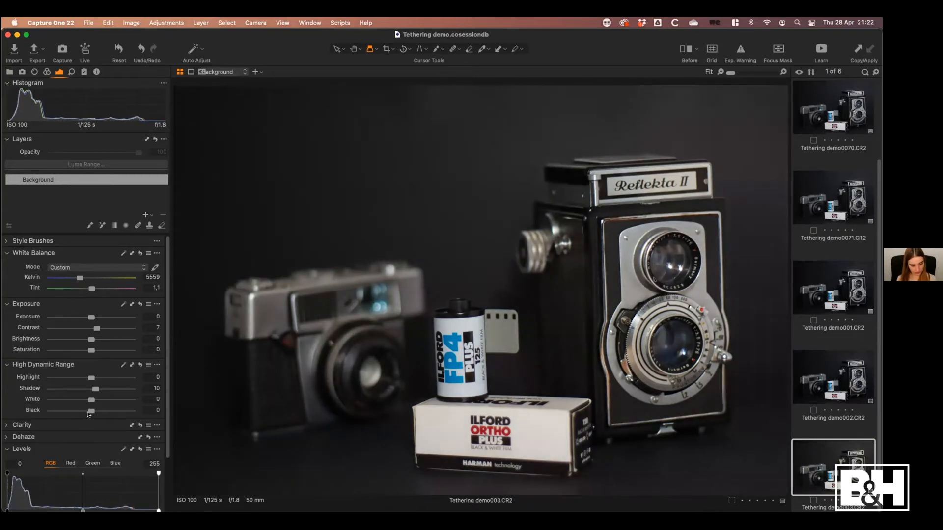
pyautogui.moveTo(88, 414)
pyautogui.mouseDown()
pyautogui.moveTo(71, 412)
pyautogui.moveTo(95, 389)
pyautogui.moveTo(70, 412)
pyautogui.mouseUp()
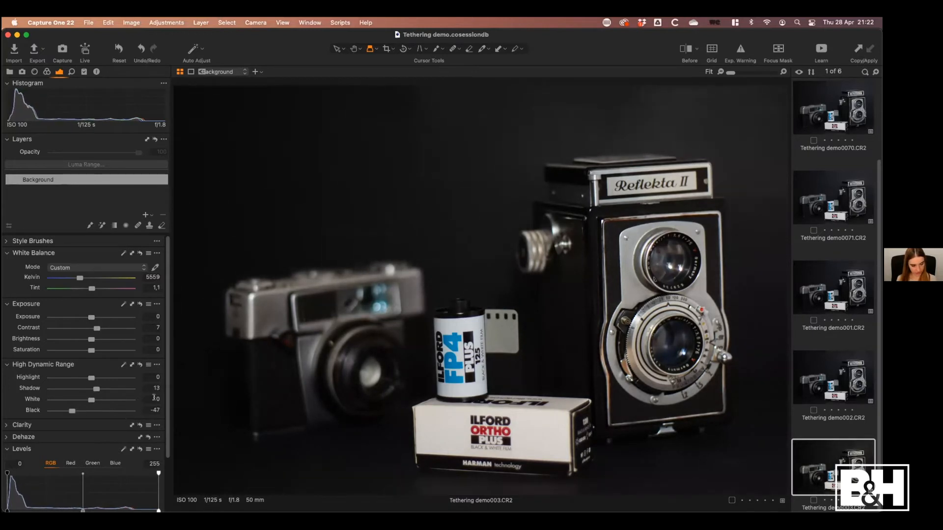
# Show the built-in Enhancements style brushes and choose the Add Detail brush
pyautogui.scroll(-3, 15, 389)
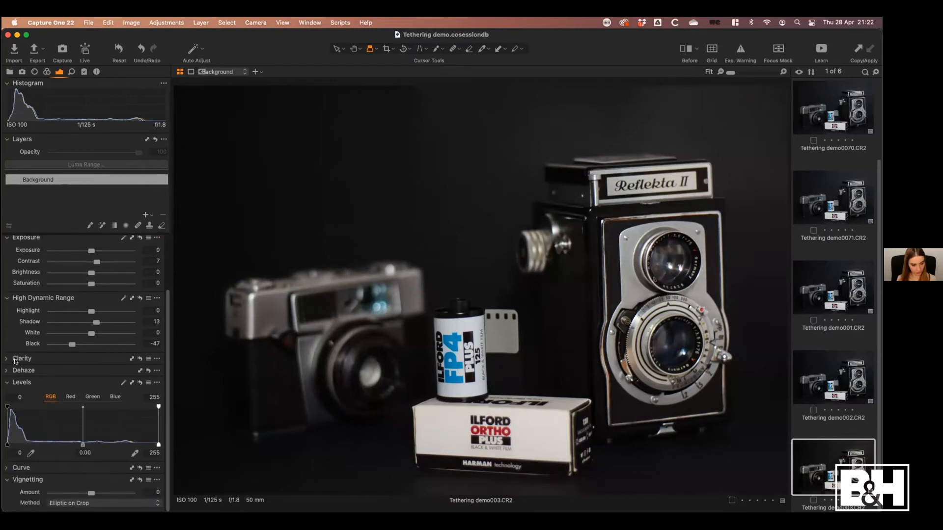
pyautogui.moveTo(53, 512)
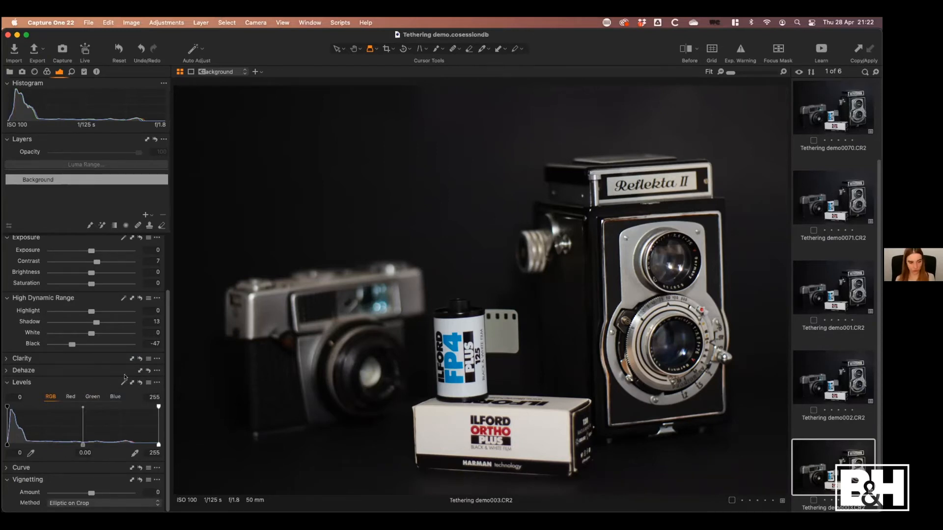
pyautogui.scroll(3, 167, 369)
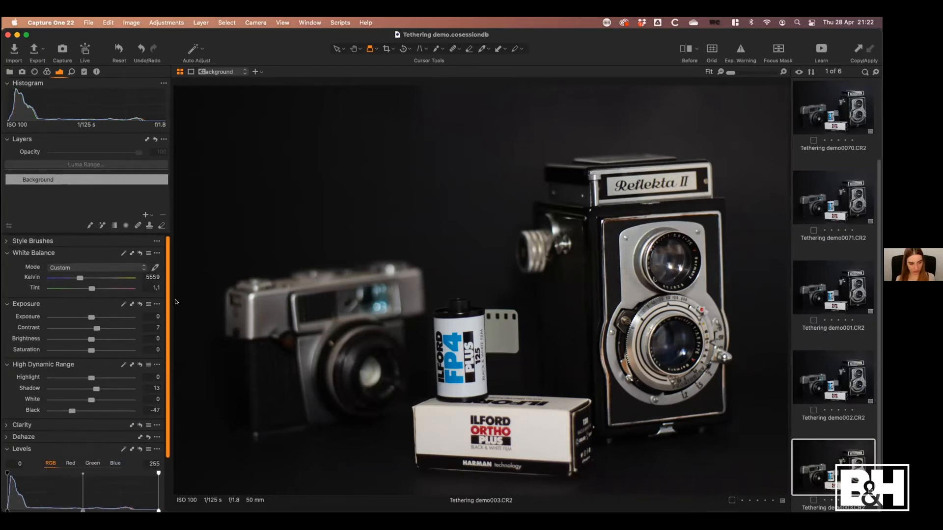
pyautogui.click(6, 241)
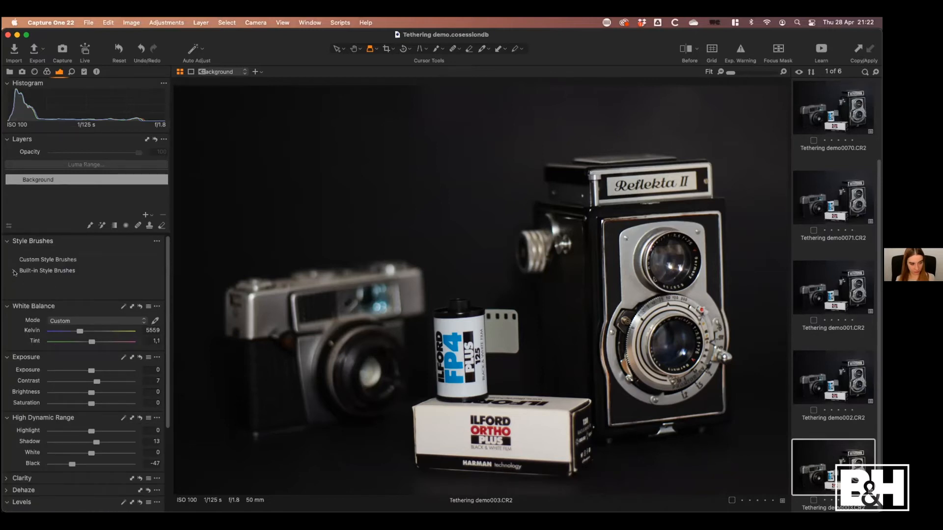
pyautogui.click(14, 271)
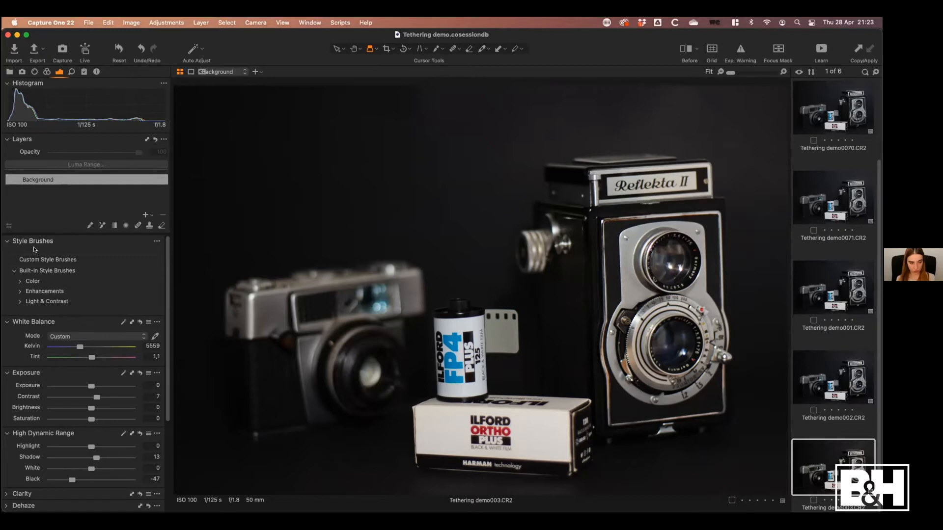
pyautogui.click(19, 291)
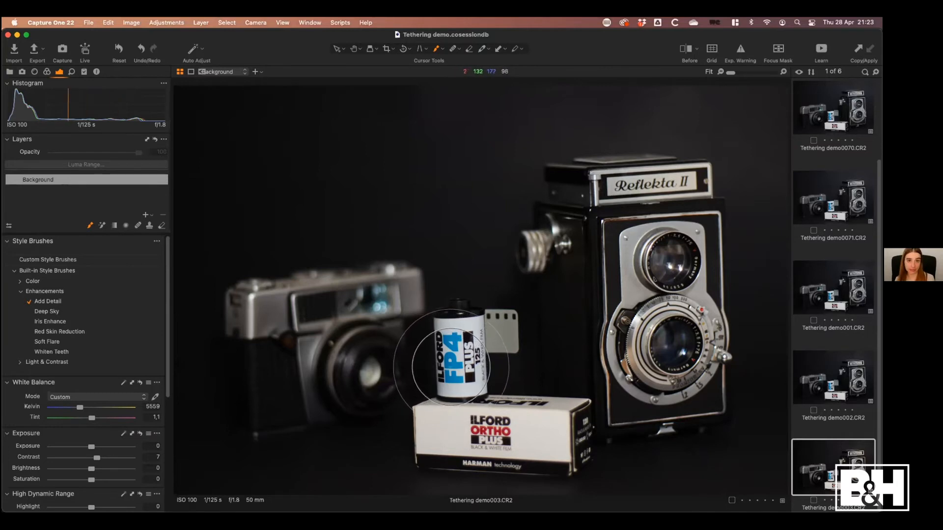
# Paint the Add Detail style brush over the film canister, the Ilford film box and the Reflekta camera's nameplate and lenses
pyautogui.moveTo(490, 353)
pyautogui.keyDown('ctrl'); pyautogui.keyDown('alt'); pyautogui.mouseDown()
pyautogui.moveTo(469, 361)
pyautogui.moveTo(517, 330)
pyautogui.moveTo(451, 364)
pyautogui.mouseUp(); pyautogui.keyUp('alt'); pyautogui.keyUp('ctrl')
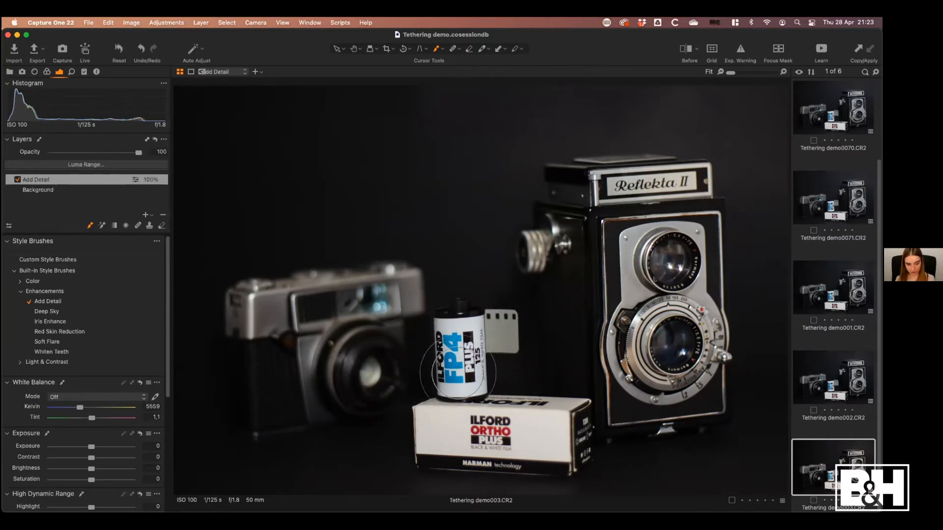
pyautogui.moveTo(527, 414)
pyautogui.mouseDown()
pyautogui.moveTo(483, 422)
pyautogui.moveTo(508, 422)
pyautogui.mouseUp()
pyautogui.moveTo(465, 357)
pyautogui.mouseDown()
pyautogui.moveTo(482, 316)
pyautogui.moveTo(542, 345)
pyautogui.moveTo(486, 437)
pyautogui.moveTo(487, 427)
pyautogui.mouseUp()
pyautogui.moveTo(635, 200); pyautogui.dragTo(625, 200)
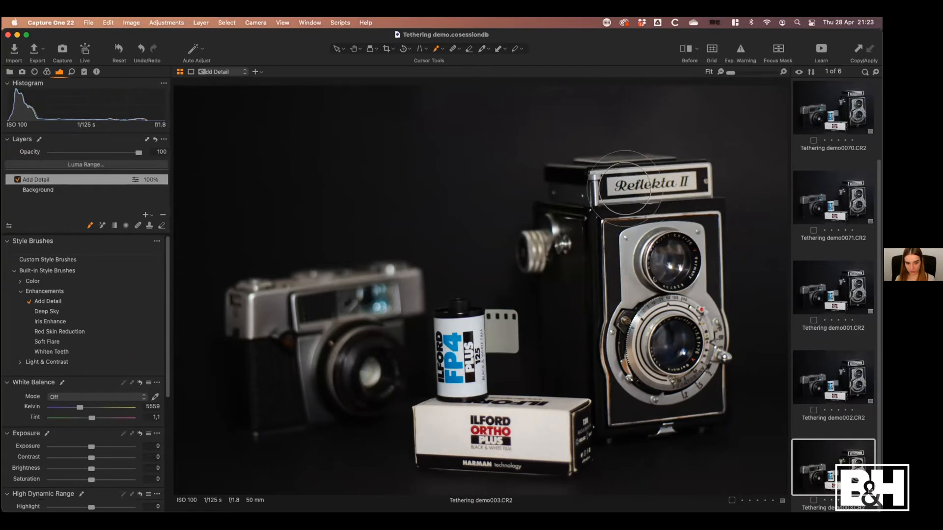
pyautogui.moveTo(672, 269)
pyautogui.mouseDown()
pyautogui.moveTo(684, 275)
pyautogui.moveTo(688, 371)
pyautogui.moveTo(705, 335)
pyautogui.moveTo(669, 340)
pyautogui.moveTo(651, 182)
pyautogui.mouseUp()
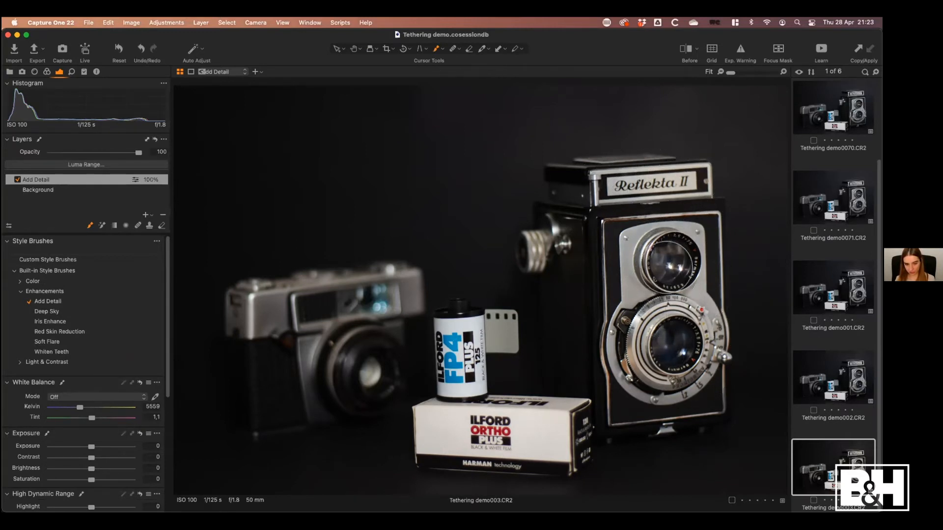
pyautogui.moveTo(673, 256)
pyautogui.mouseDown()
pyautogui.moveTo(659, 371)
pyautogui.moveTo(647, 401)
pyautogui.mouseUp()
pyautogui.moveTo(647, 399)
pyautogui.mouseDown()
pyautogui.moveTo(676, 352)
pyautogui.moveTo(679, 223)
pyautogui.moveTo(623, 190)
pyautogui.moveTo(609, 211)
pyautogui.mouseUp()
pyautogui.moveTo(427, 369); pyautogui.dragTo(455, 372)
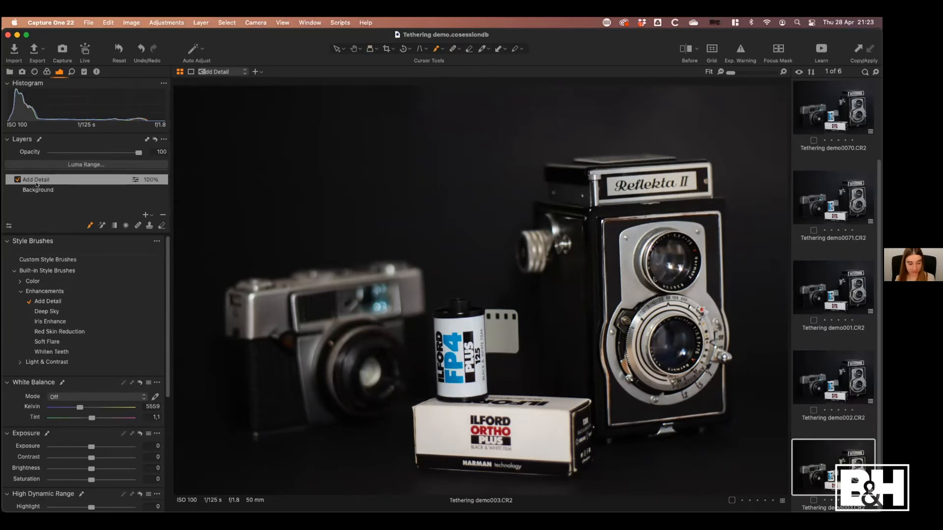
# Compare the image with the Add Detail layer switched off and on, leaving the layer enabled
pyautogui.click(16, 179)
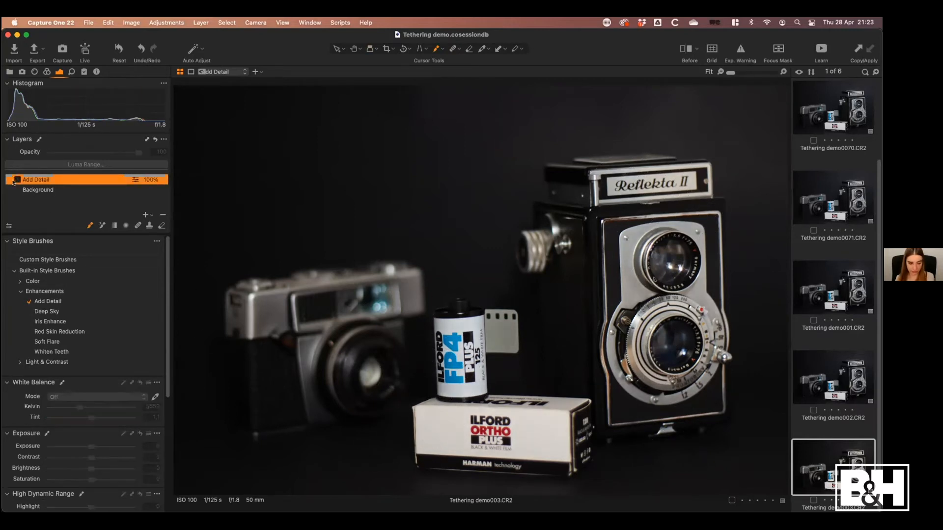
pyautogui.click(17, 179)
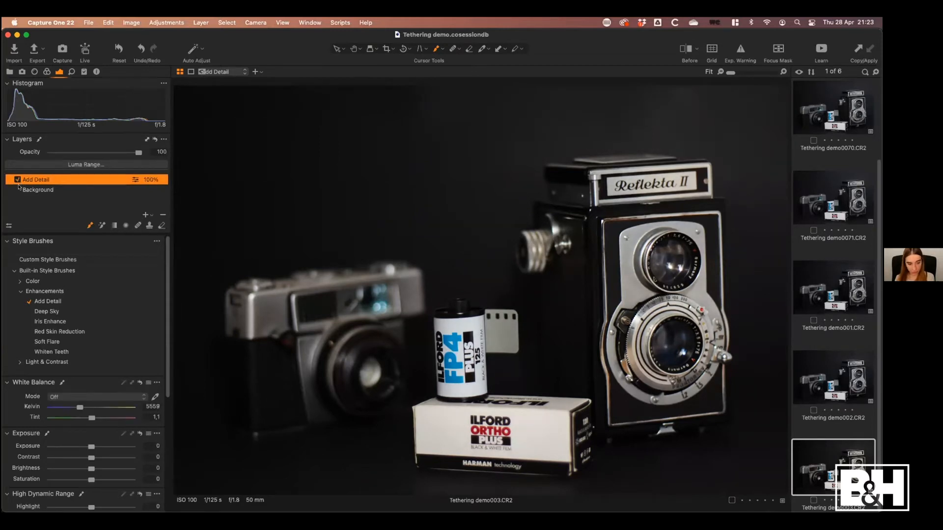
pyautogui.click(18, 180)
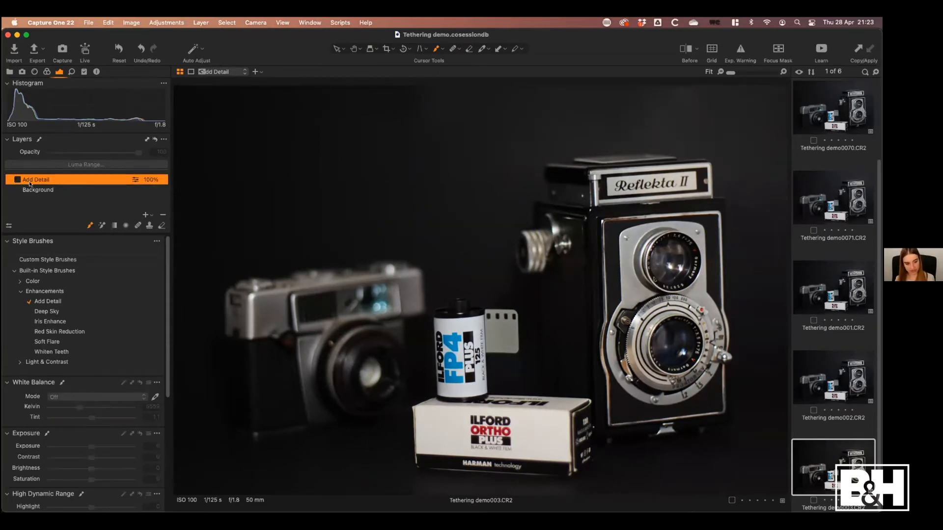
pyautogui.click(17, 180)
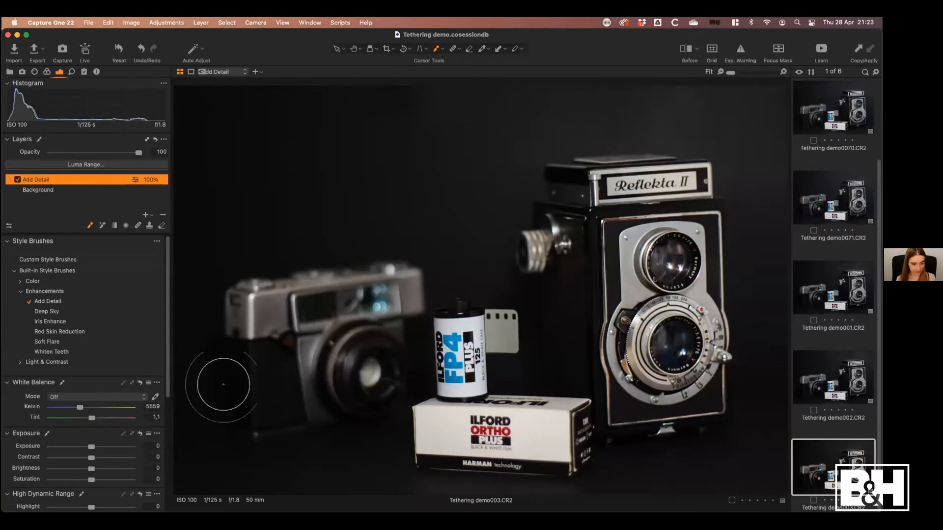
# Set the Background layer's RGB Levels input shadow to 5 and input highlight to 246
pyautogui.scroll(-3, 169, 354)
pyautogui.scroll(-8, 168, 354)
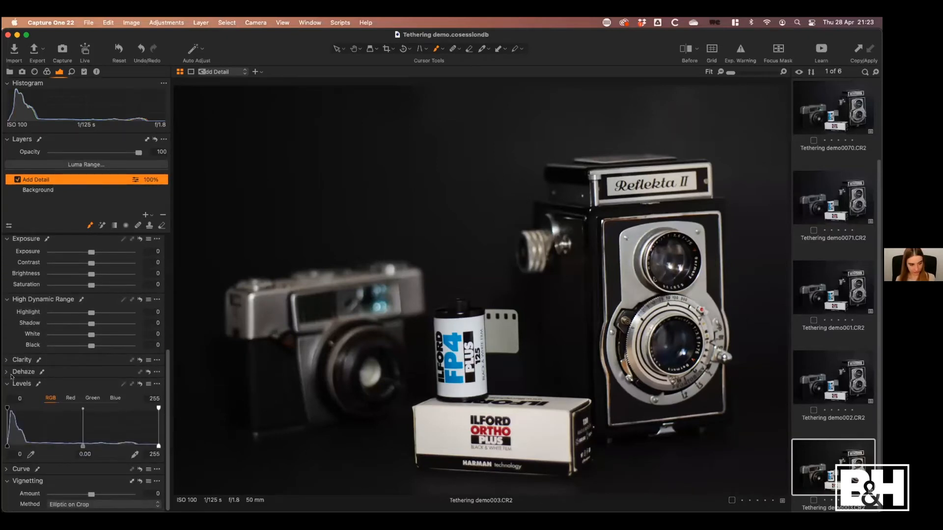
pyautogui.click(7, 384)
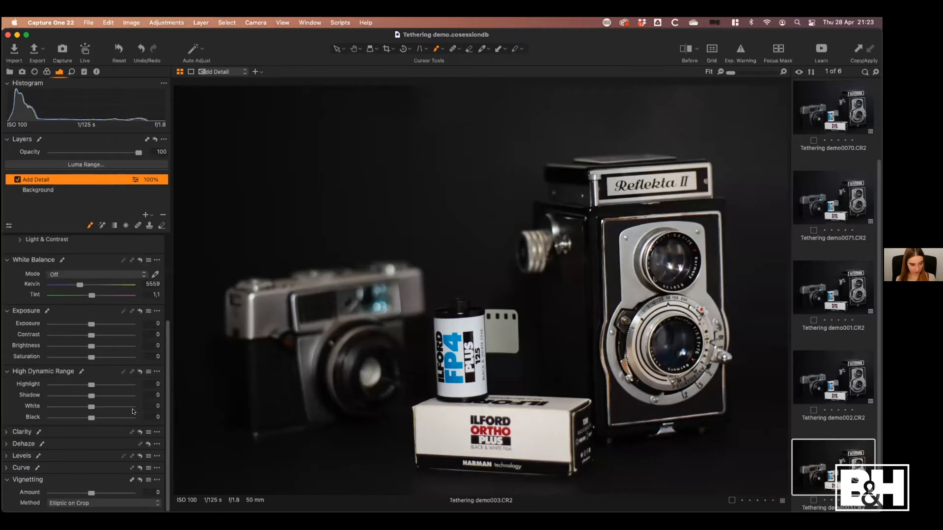
pyautogui.click(5, 457)
pyautogui.scroll(-3, 166, 398)
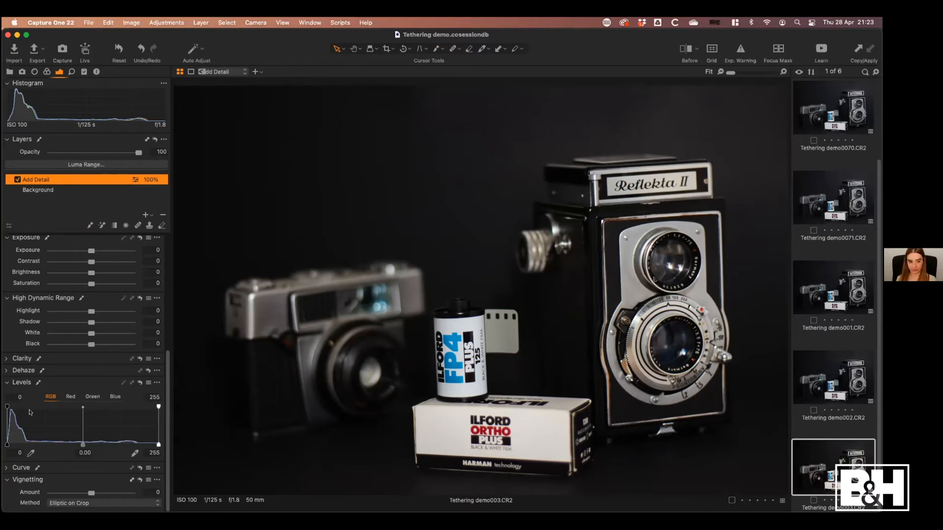
pyautogui.moveTo(7, 406)
pyautogui.mouseDown()
pyautogui.moveTo(24, 407)
pyautogui.moveTo(5, 407)
pyautogui.moveTo(11, 416)
pyautogui.mouseUp()
pyautogui.click(79, 191)
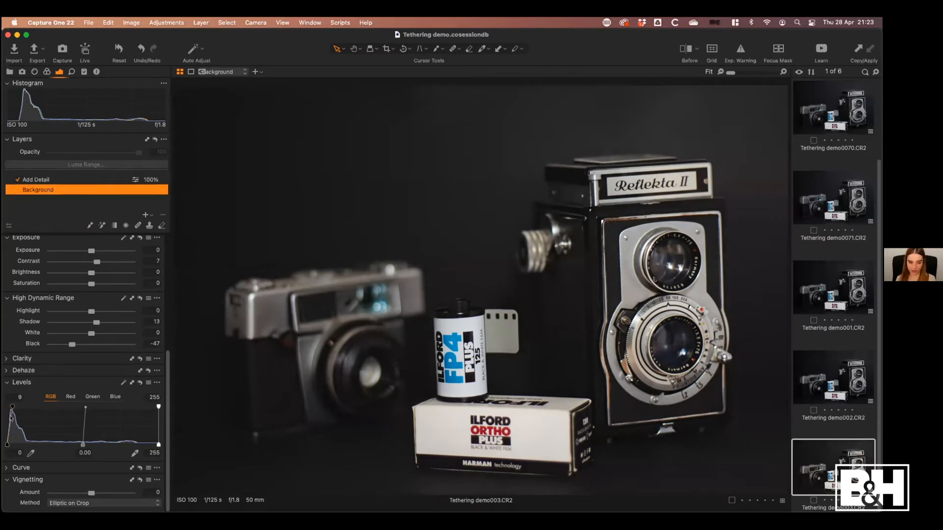
pyautogui.moveTo(12, 406); pyautogui.dragTo(10, 404)
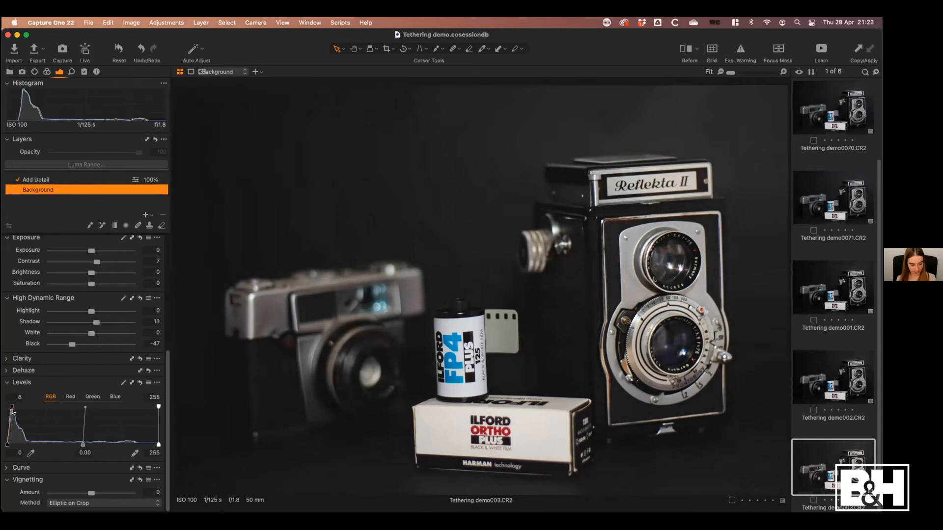
pyautogui.moveTo(154, 404); pyautogui.dragTo(149, 405)
pyautogui.moveTo(11, 406); pyautogui.dragTo(10, 406)
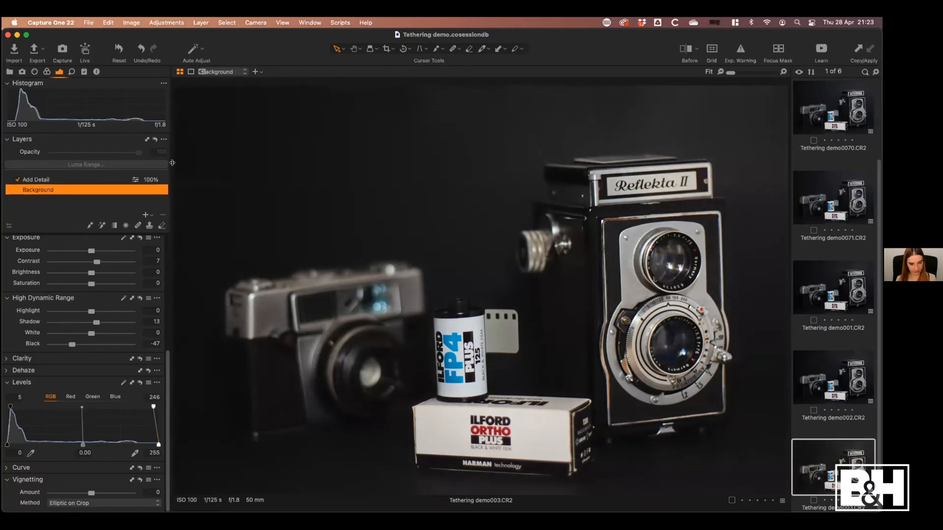
# Try the Silver Rich film grain, and switch to Soft Grain with an Impact of 31
pyautogui.click(72, 72)
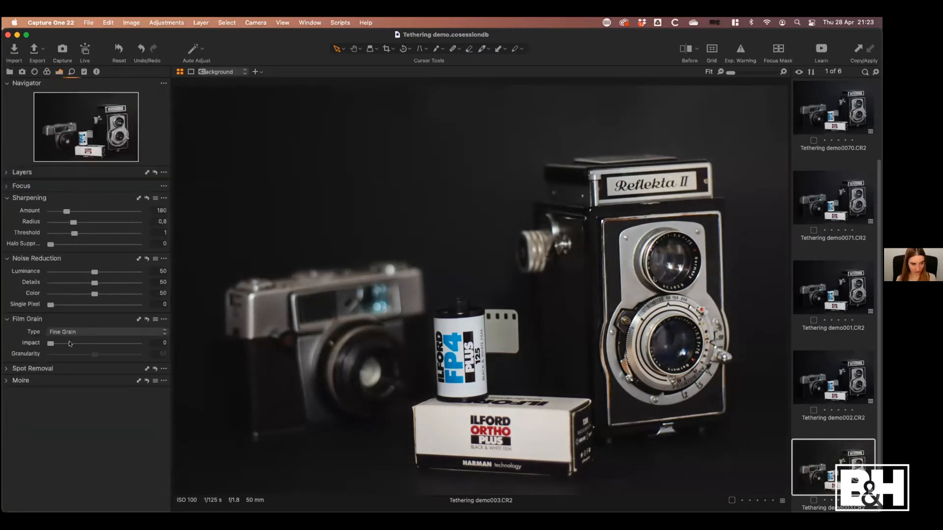
pyautogui.click(81, 332)
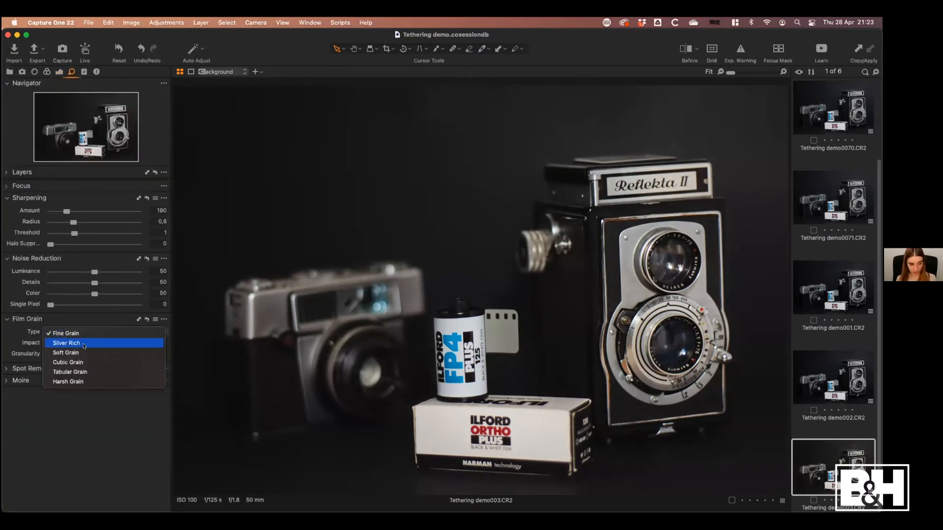
pyautogui.click(85, 346)
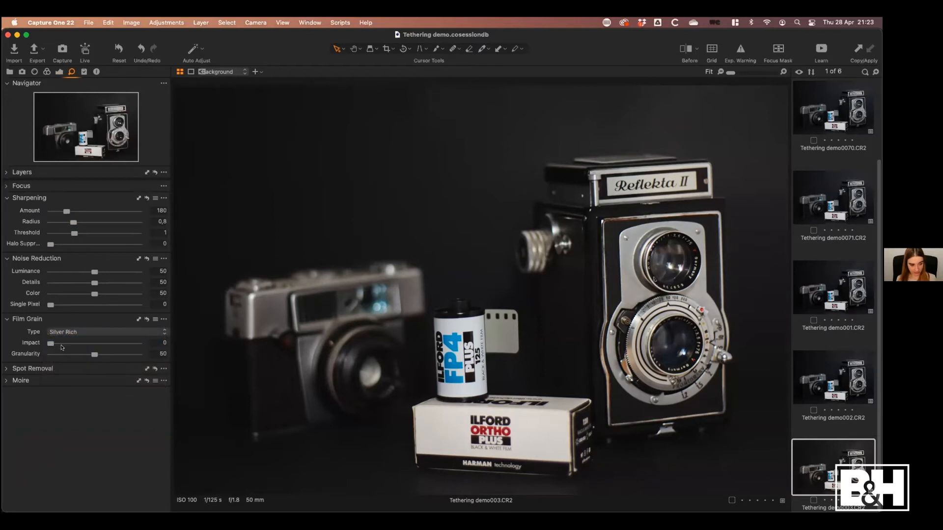
pyautogui.click(92, 333)
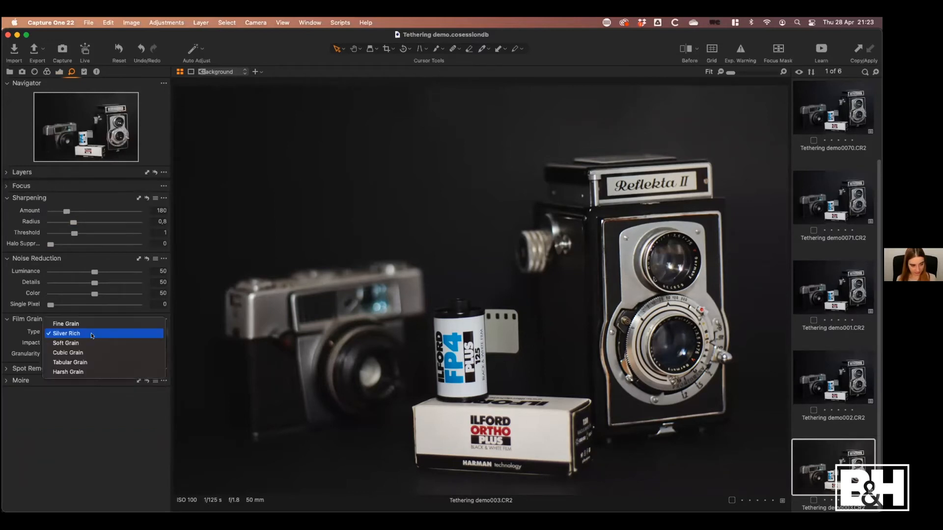
pyautogui.click(91, 343)
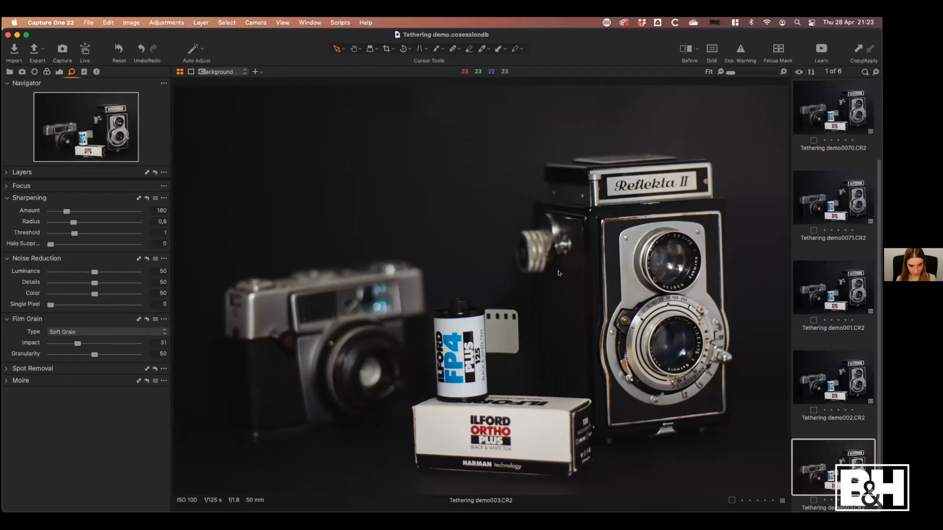
# Refine the film grain at 100% zoom to Cubic Grain with Impact 32 and Granularity 62
pyautogui.click(594, 279)
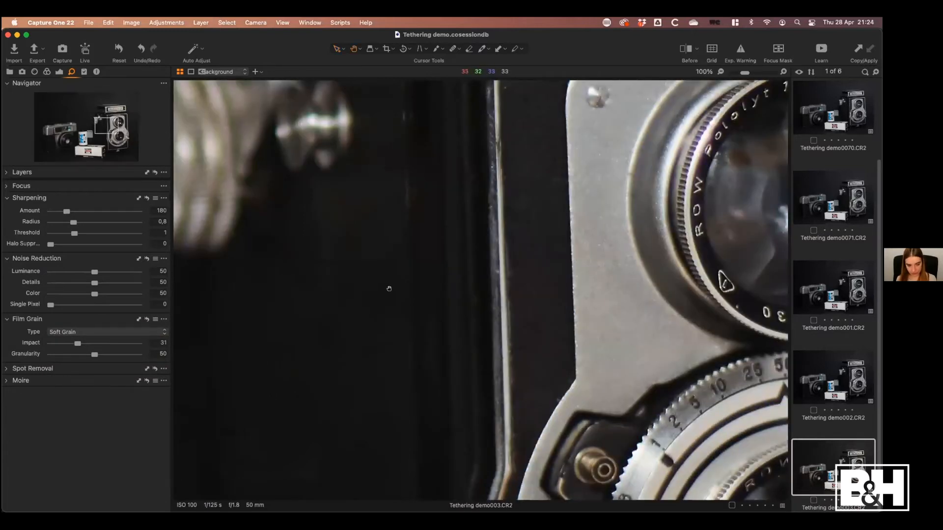
pyautogui.moveTo(578, 287); pyautogui.dragTo(667, 295)
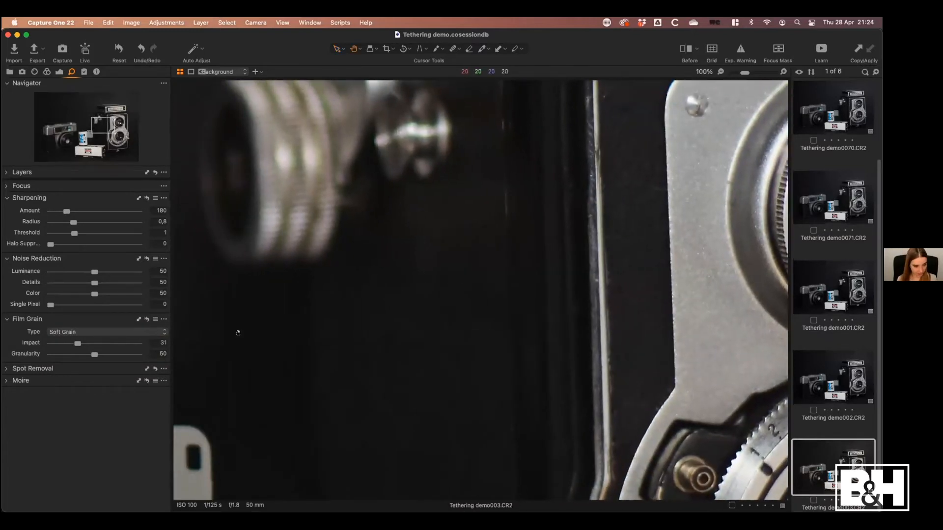
pyautogui.moveTo(94, 354)
pyautogui.mouseDown()
pyautogui.moveTo(104, 354)
pyautogui.moveTo(79, 343)
pyautogui.mouseUp()
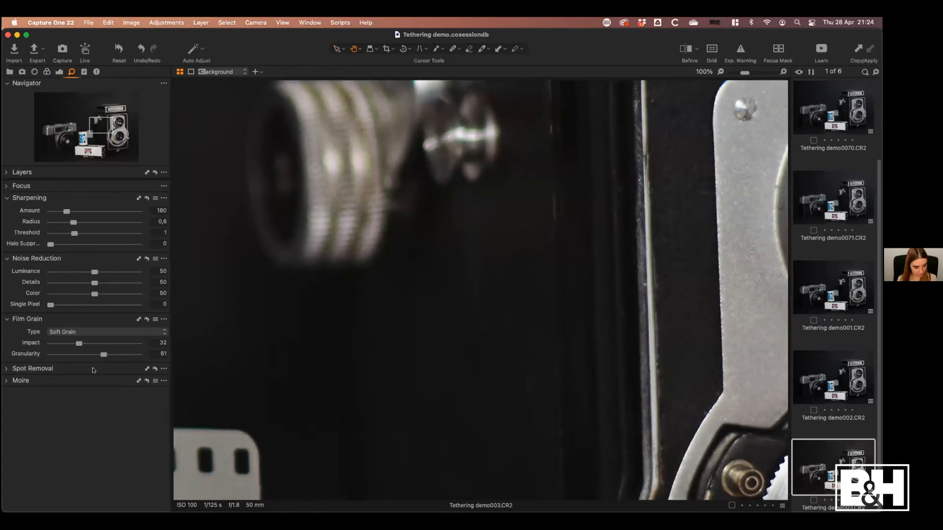
pyautogui.click(100, 332)
pyautogui.click(92, 342)
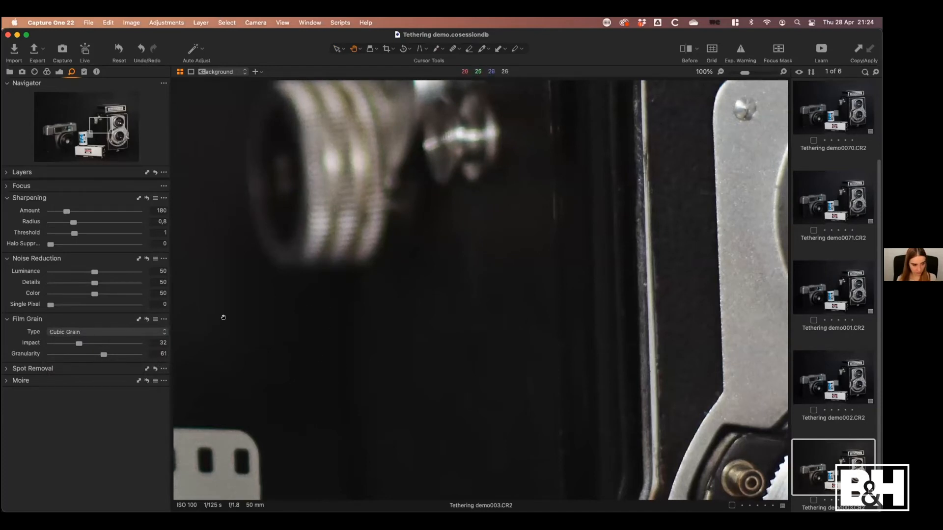
pyautogui.click(107, 337)
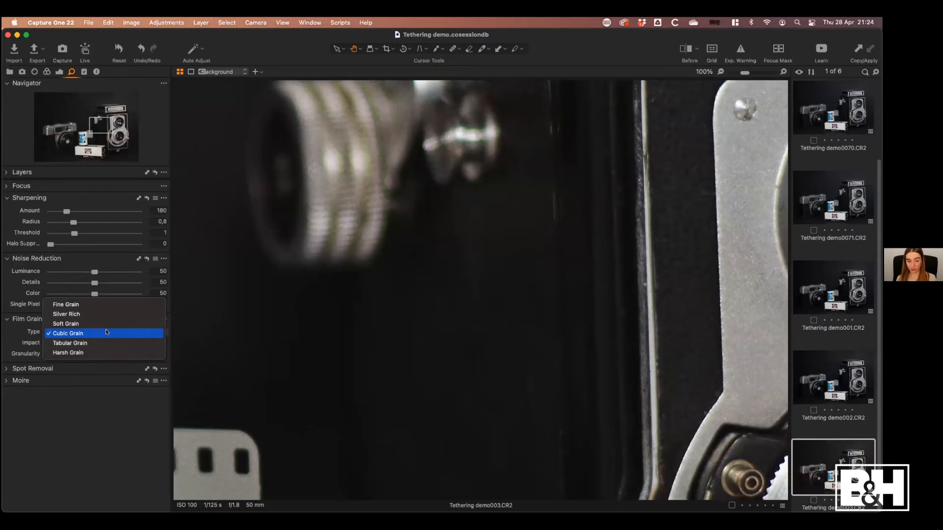
pyautogui.click(101, 333)
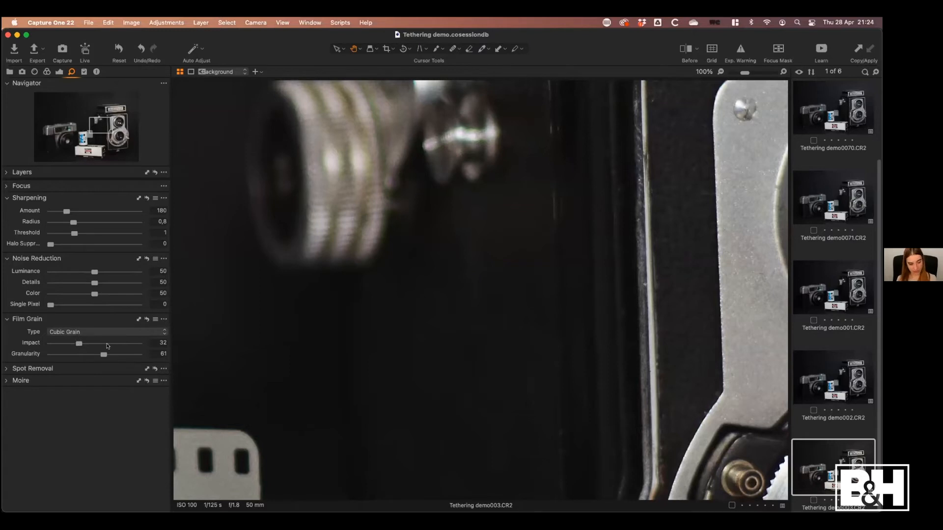
pyautogui.moveTo(103, 355)
pyautogui.mouseDown()
pyautogui.moveTo(131, 355)
pyautogui.moveTo(97, 360)
pyautogui.moveTo(106, 360)
pyautogui.mouseUp()
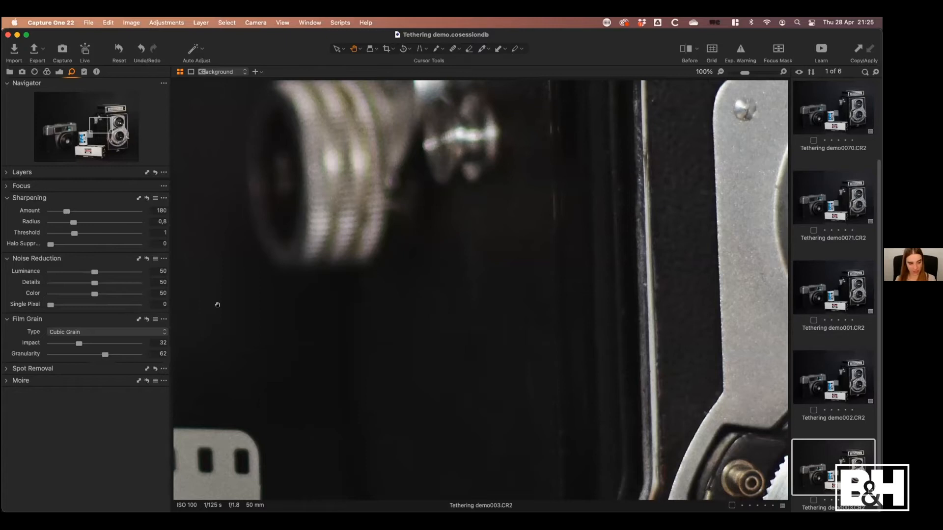
# Fit the whole image in view and darken its edges with a Vignetting Amount of -2.29
pyautogui.click(432, 225)
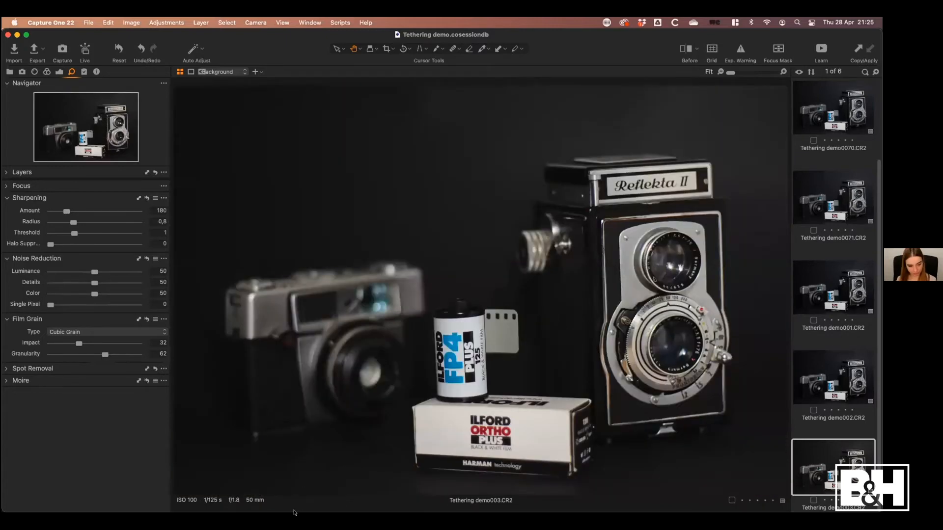
pyautogui.click(59, 72)
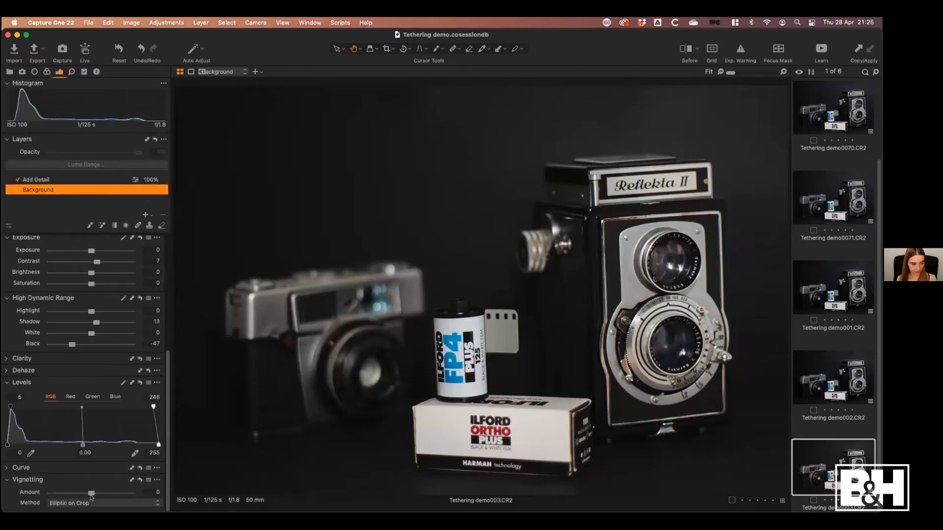
pyautogui.moveTo(92, 493); pyautogui.dragTo(67, 495)
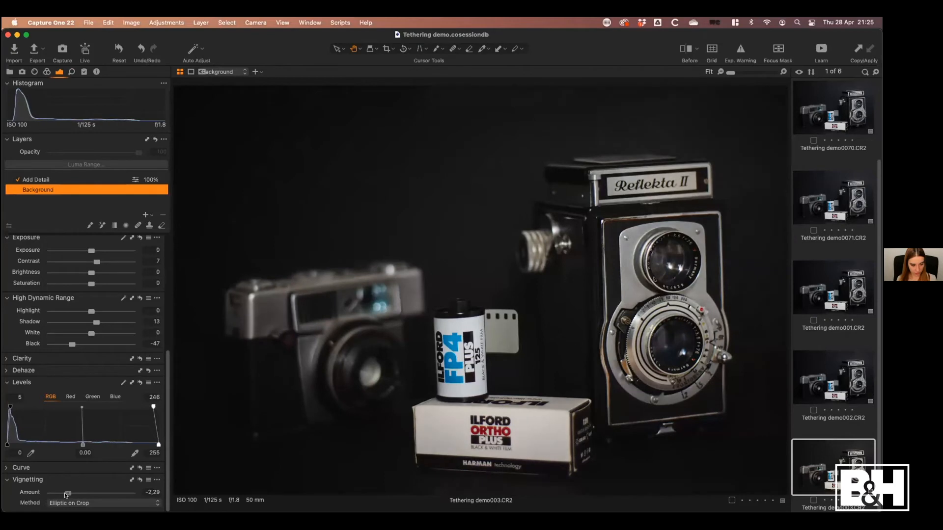
# Reset the Background layer's vignetting and add a new empty adjustment layer above Add Detail
pyautogui.click(139, 479)
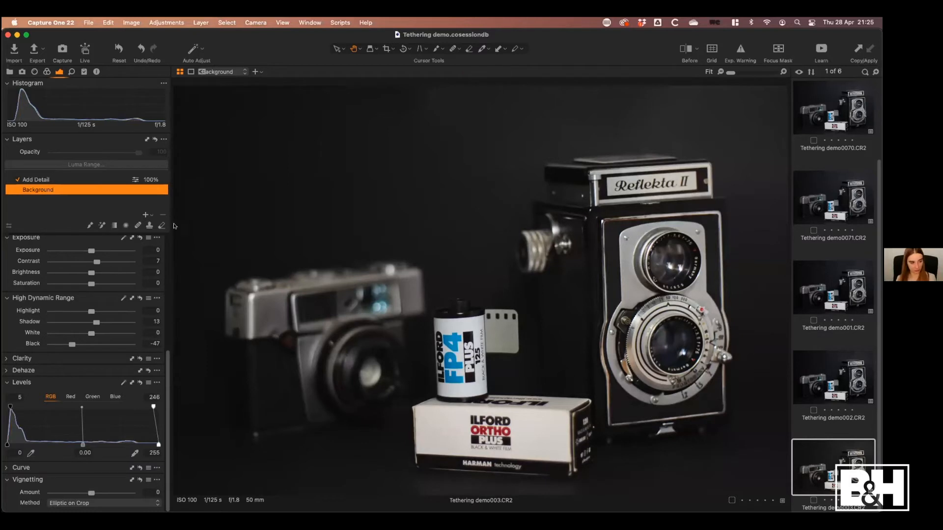
pyautogui.scroll(5, 167, 393)
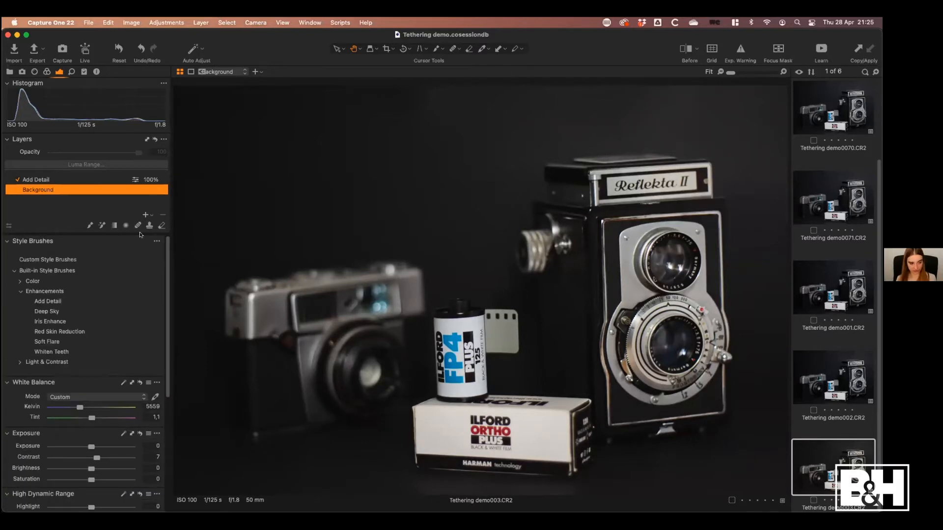
pyautogui.click(145, 216)
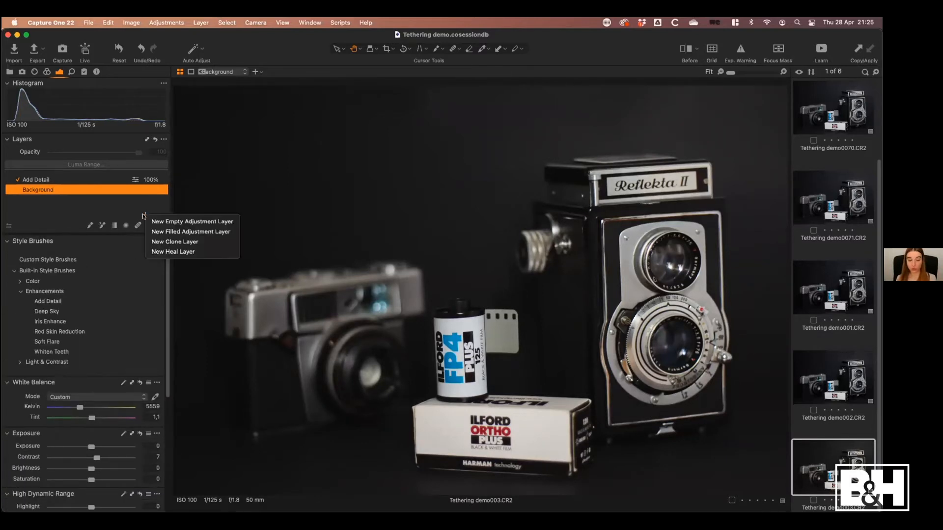
pyautogui.click(175, 227)
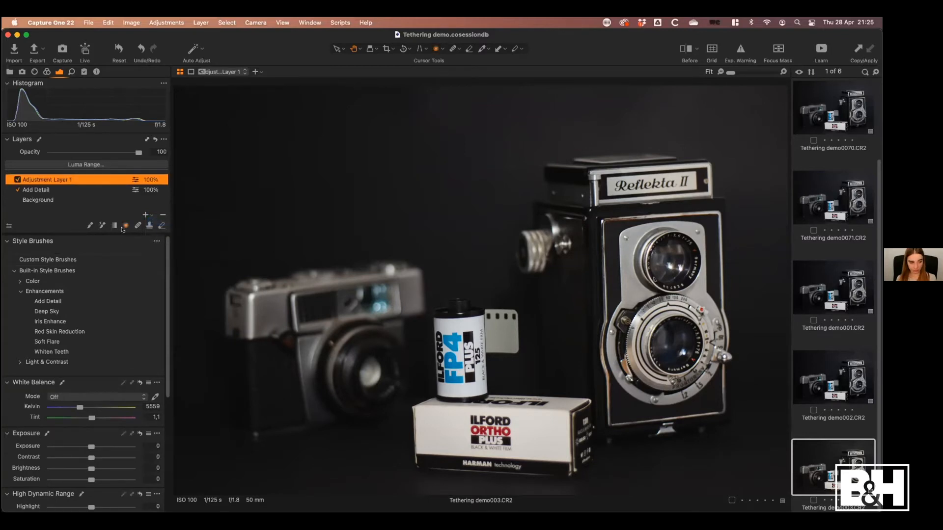
# Mask the image's outer edges with a wide, soft radial gradient centred near the film roll, checking it with the mask overlay
pyautogui.click(125, 226)
pyautogui.moveTo(337, 206); pyautogui.dragTo(752, 448)
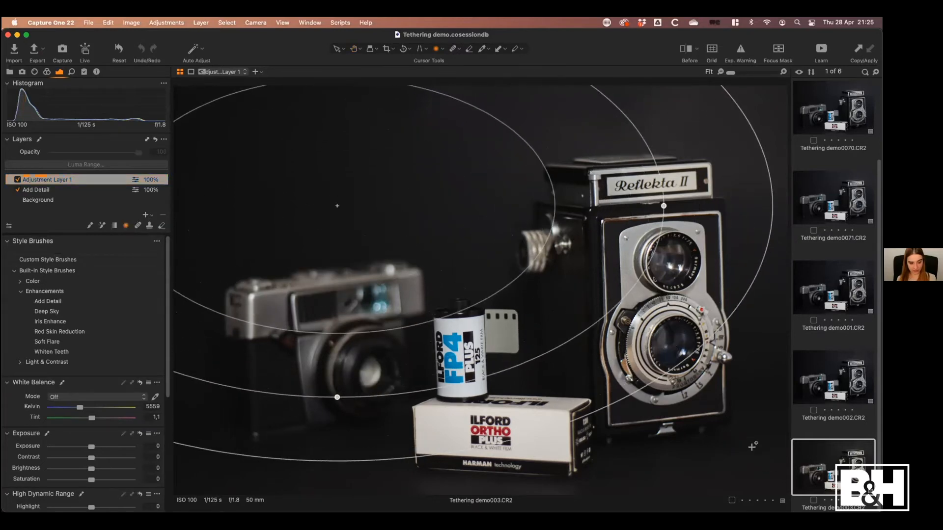
pyautogui.moveTo(377, 262); pyautogui.dragTo(531, 317)
pyautogui.press('m')
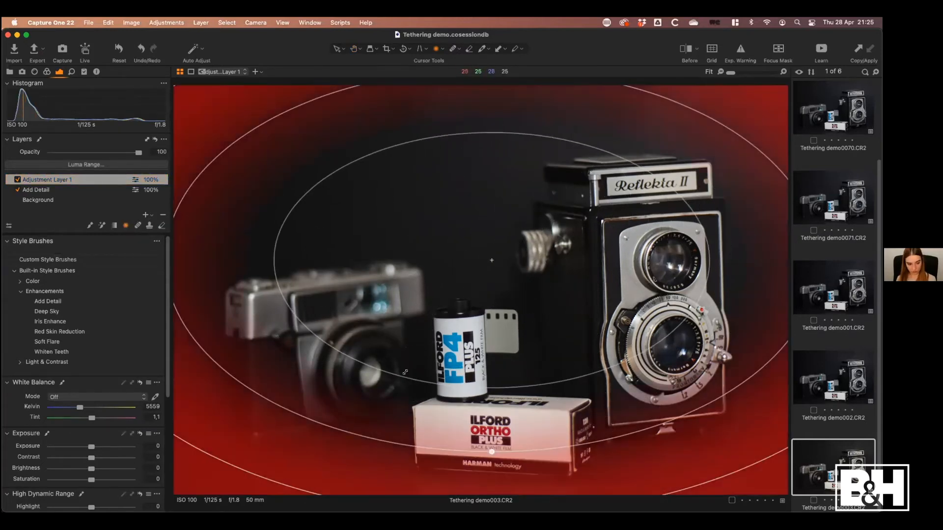
pyautogui.moveTo(407, 377); pyautogui.dragTo(476, 383)
pyautogui.moveTo(492, 451); pyautogui.dragTo(492, 464)
pyautogui.moveTo(476, 363)
pyautogui.mouseDown()
pyautogui.moveTo(467, 379)
pyautogui.moveTo(481, 361)
pyautogui.moveTo(486, 376)
pyautogui.moveTo(487, 364)
pyautogui.mouseUp()
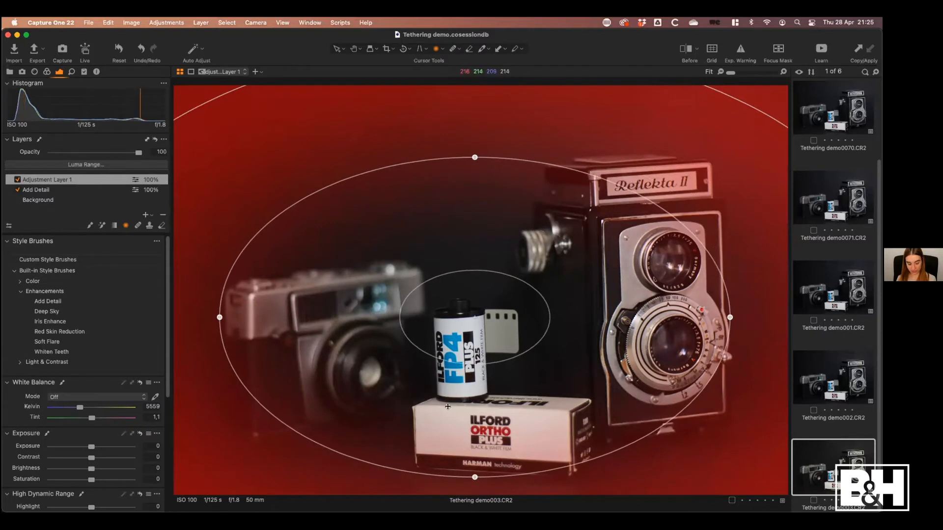
pyautogui.press('v')
pyautogui.press('m')
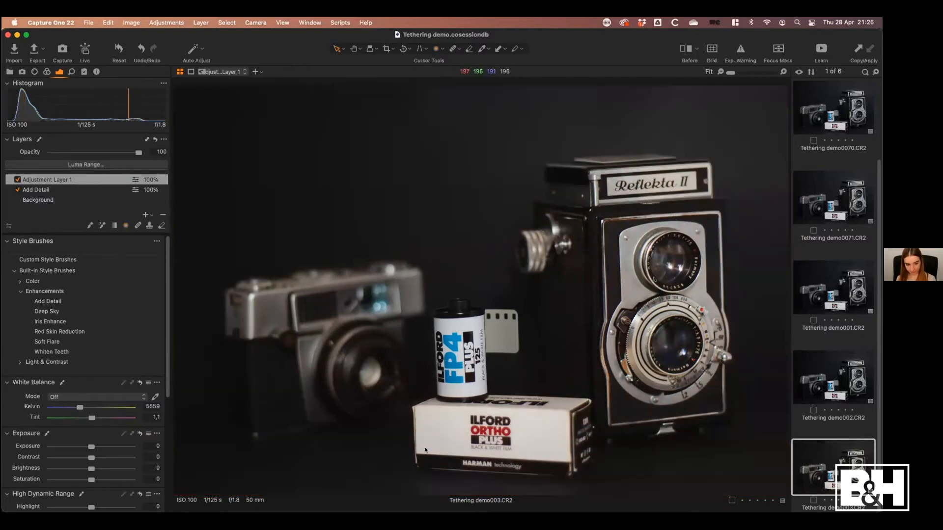
# Darken the masked edges with Exposure -0.19, Brightness -21 and an RGB Levels input shadow of 6
pyautogui.moveTo(92, 469); pyautogui.dragTo(89, 446)
pyautogui.scroll(-5, 162, 391)
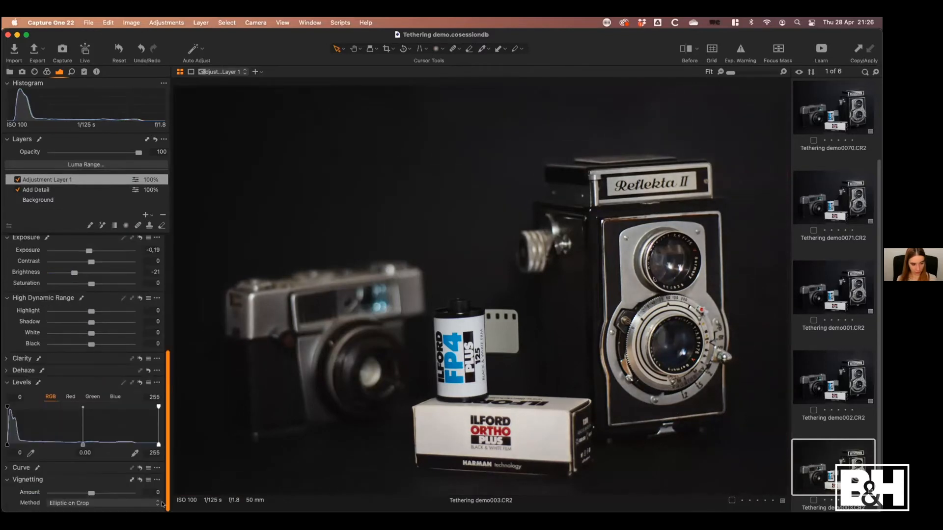
pyautogui.moveTo(7, 407); pyautogui.dragTo(8, 405)
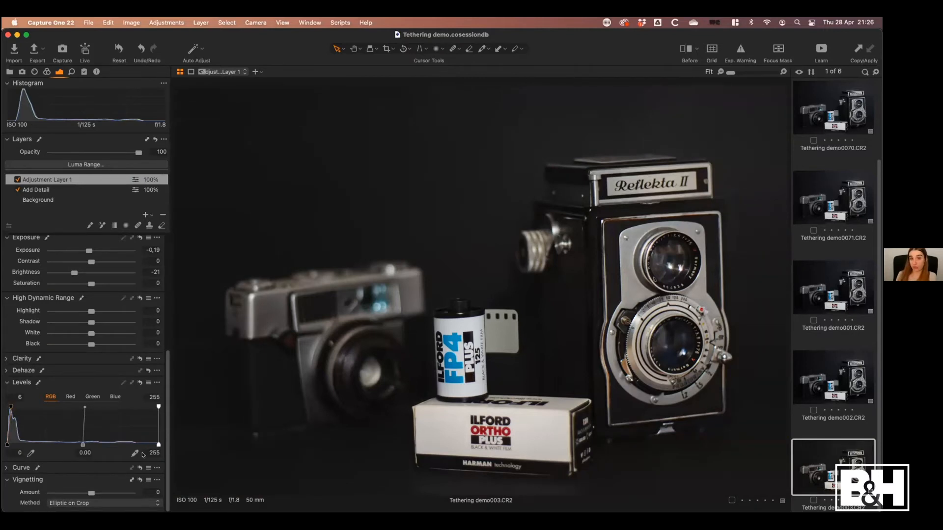
# Compare the edited camera photo with its original version in full view
pyautogui.press('y')
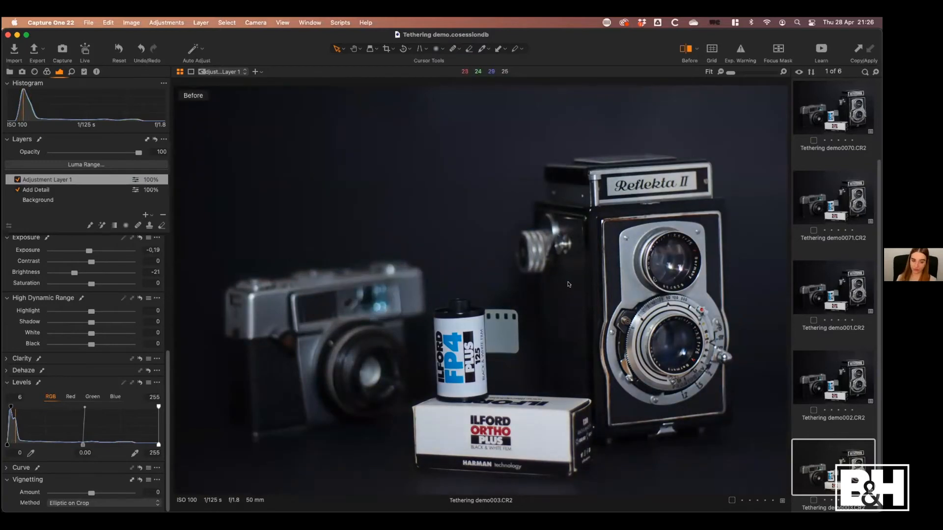
pyautogui.press('y')
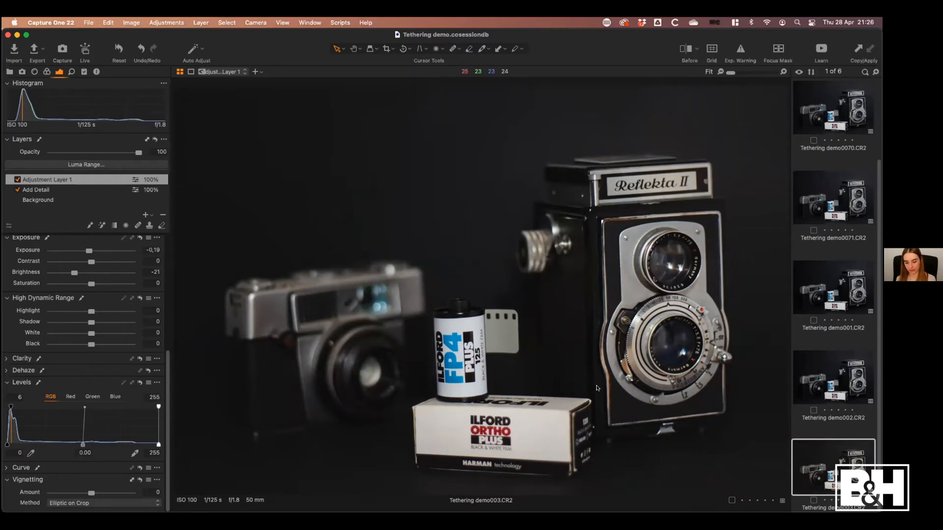
pyautogui.press('y')
pyautogui.press('y')
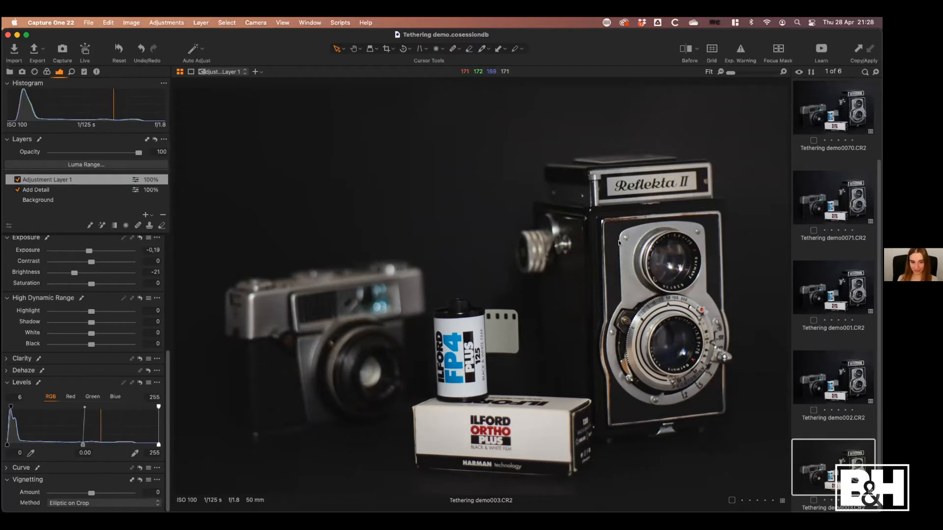
pyautogui.click(683, 49)
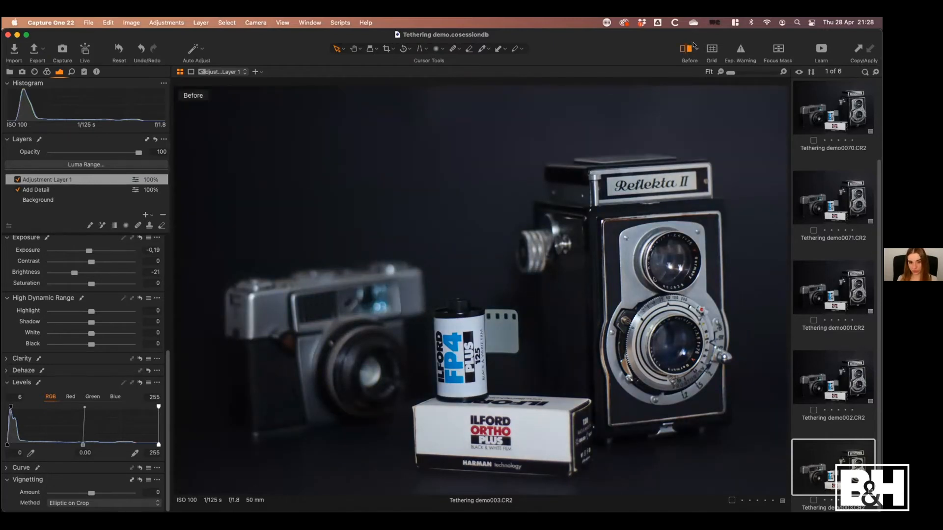
pyautogui.click(683, 49)
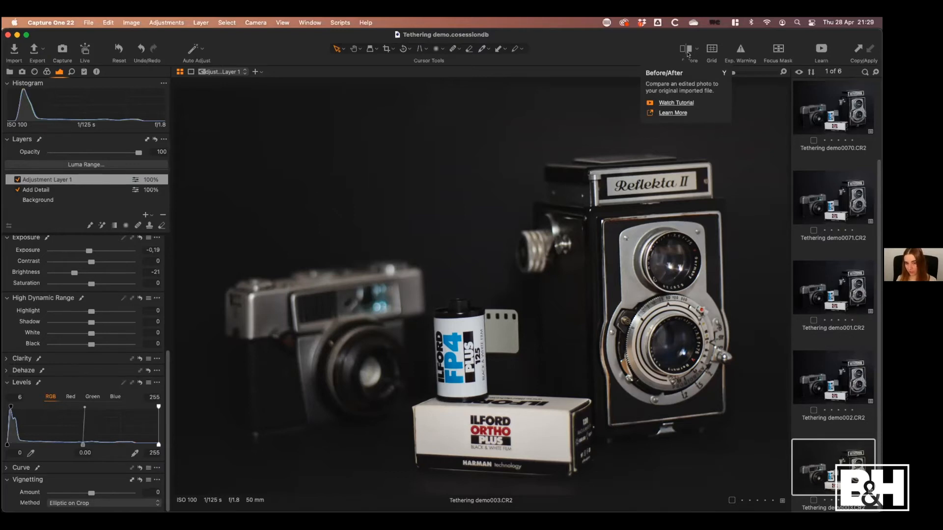
# Switch the before/after comparison to Split View Slider and sweep the divider across the photo to the larger camera's lenses
pyautogui.click(694, 49)
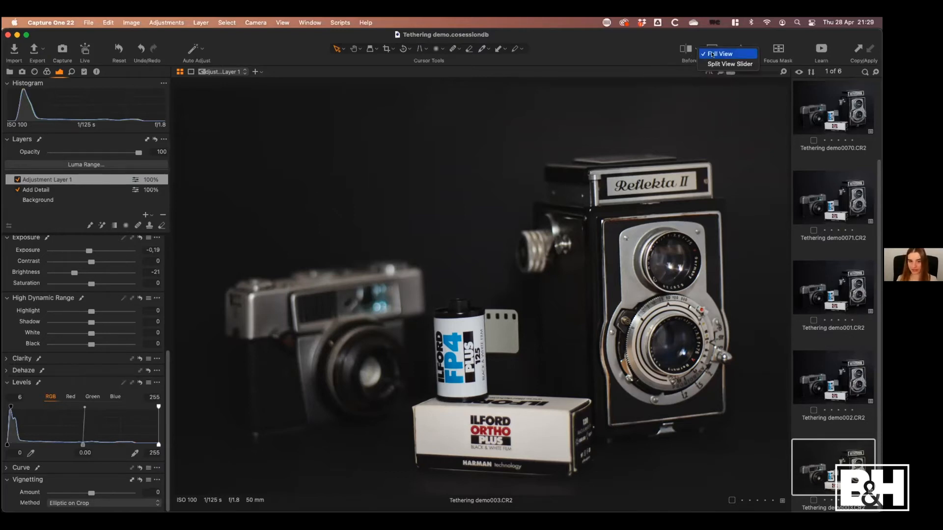
pyautogui.click(738, 64)
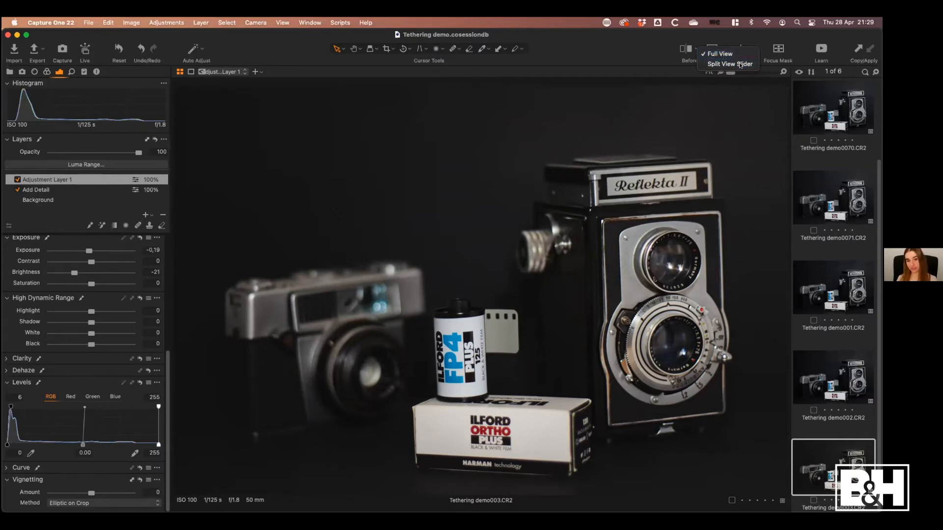
pyautogui.moveTo(477, 289); pyautogui.dragTo(433, 290)
pyautogui.moveTo(433, 334); pyautogui.dragTo(664, 343)
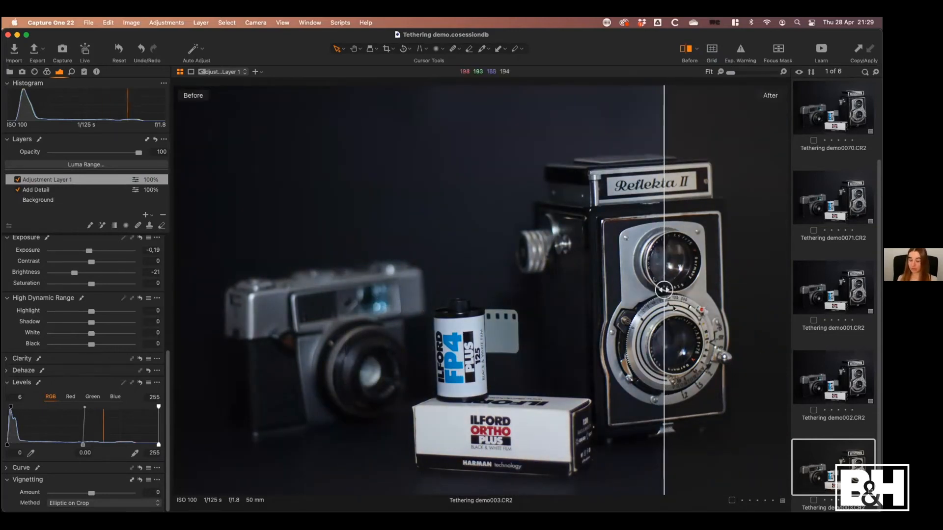
# Return the before/after comparison to Full View and alternate between the original and edited photo, ending on the edited version
pyautogui.click(696, 49)
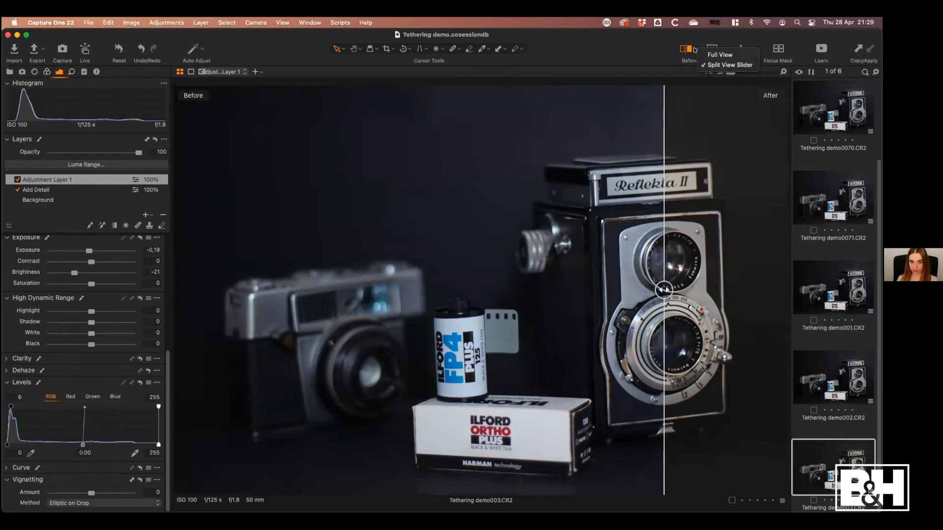
pyautogui.click(731, 55)
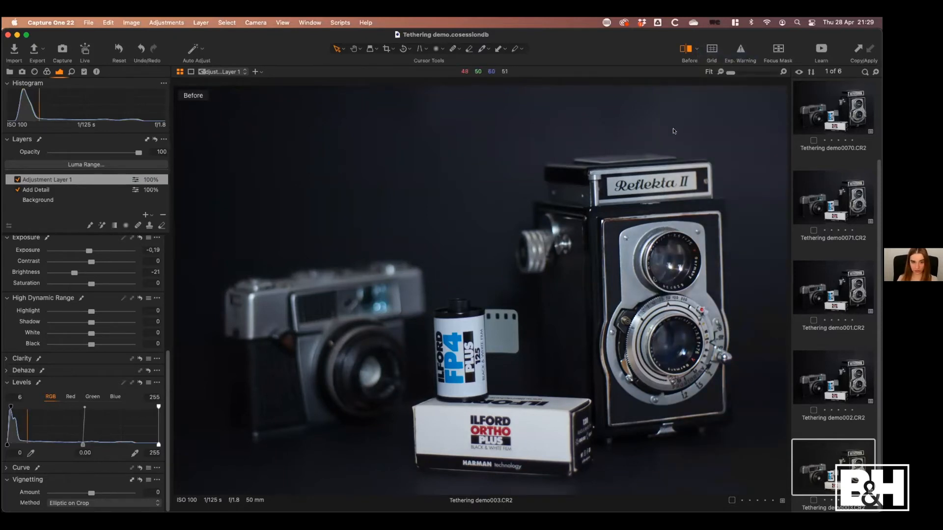
pyautogui.press('y')
pyautogui.press('y')
pyautogui.press('y')
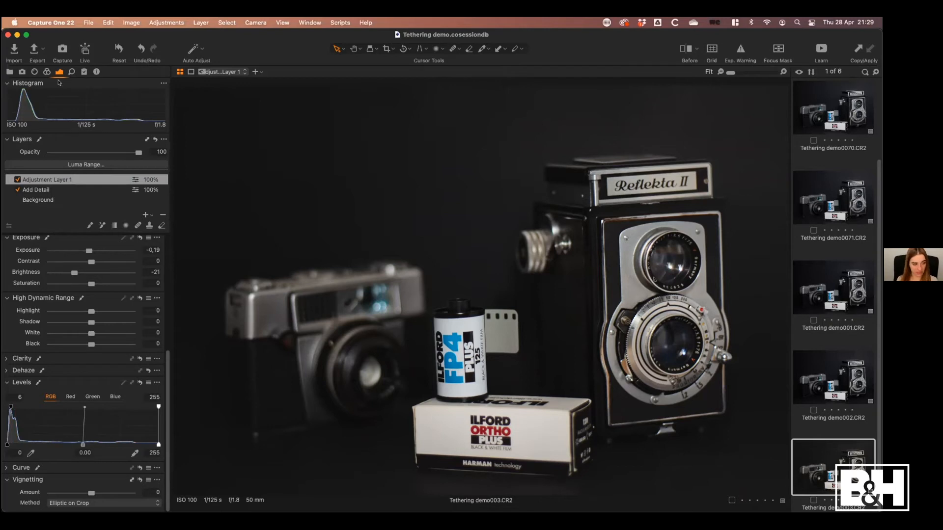
# Go back to the tethered capture controls and open Live View for the Canon EOS 80D
pyautogui.click(22, 72)
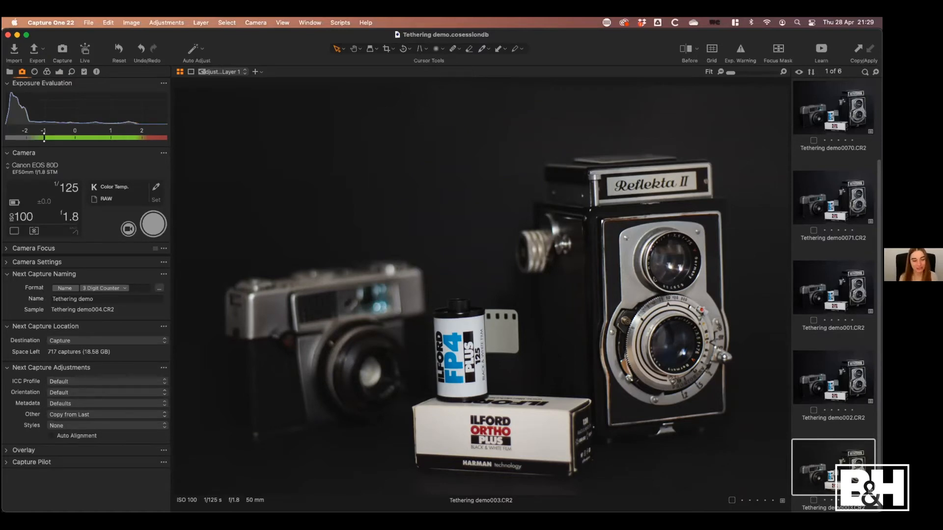
pyautogui.click(128, 229)
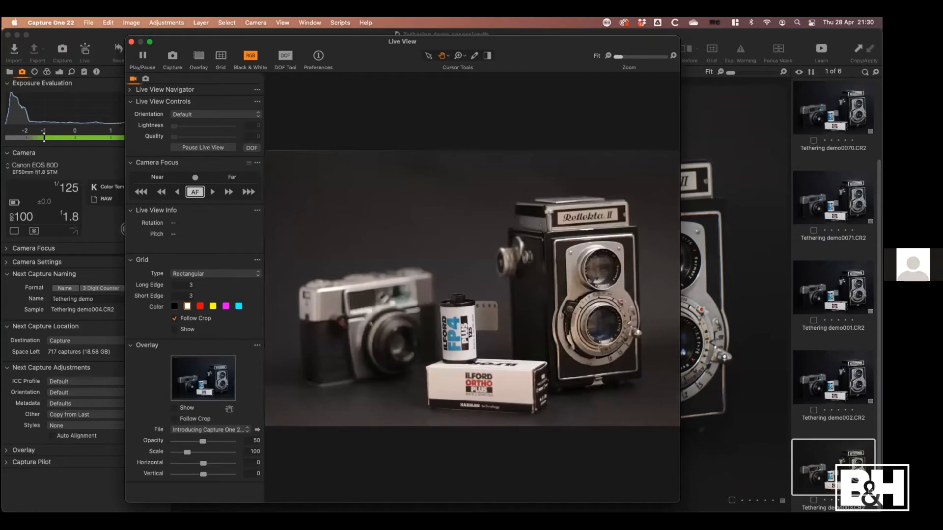
pyautogui.moveTo(382, 512)
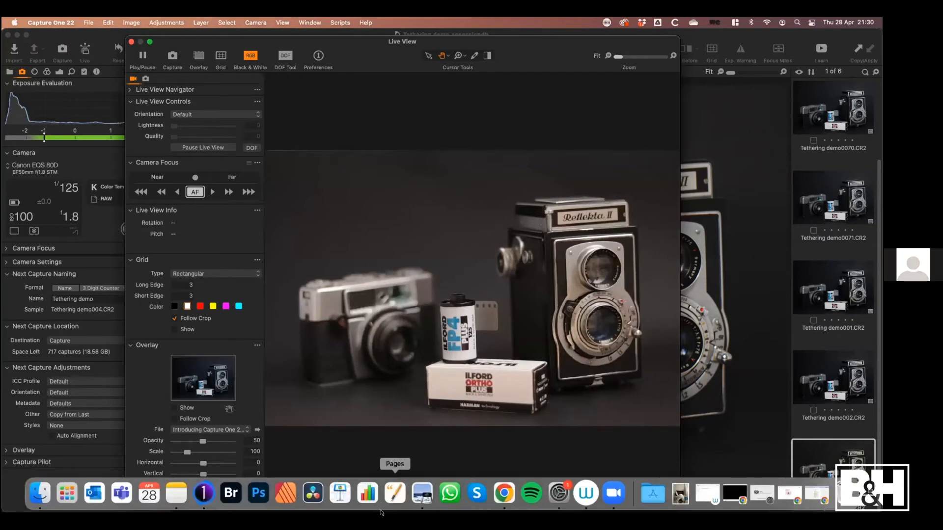
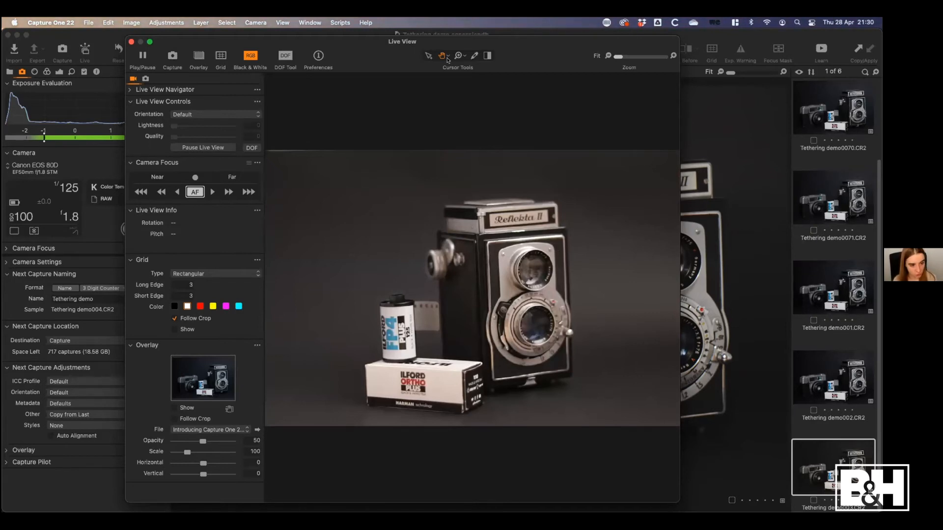
# Zoom Live View to 100% on the film canister, fine-tune the camera focus nearer and farther, and close Live View
pyautogui.doubleClick(395, 334)
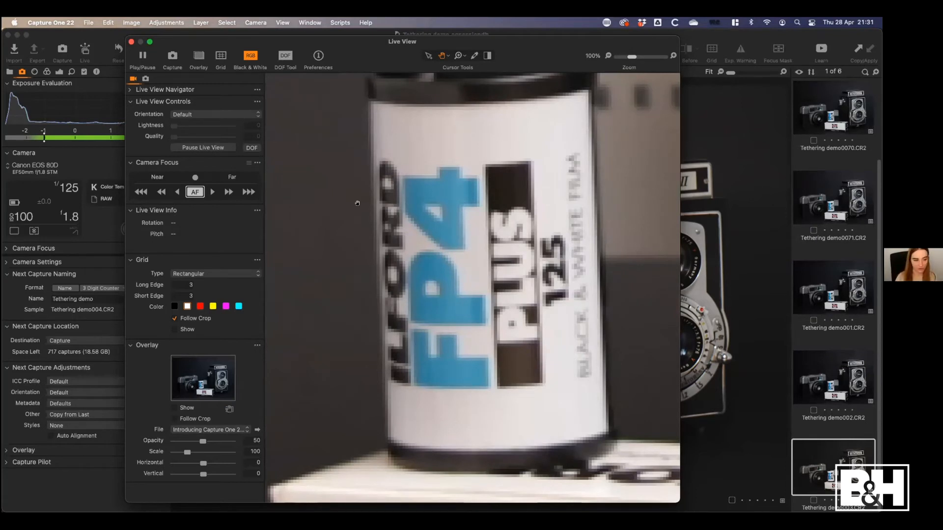
pyautogui.click(160, 191)
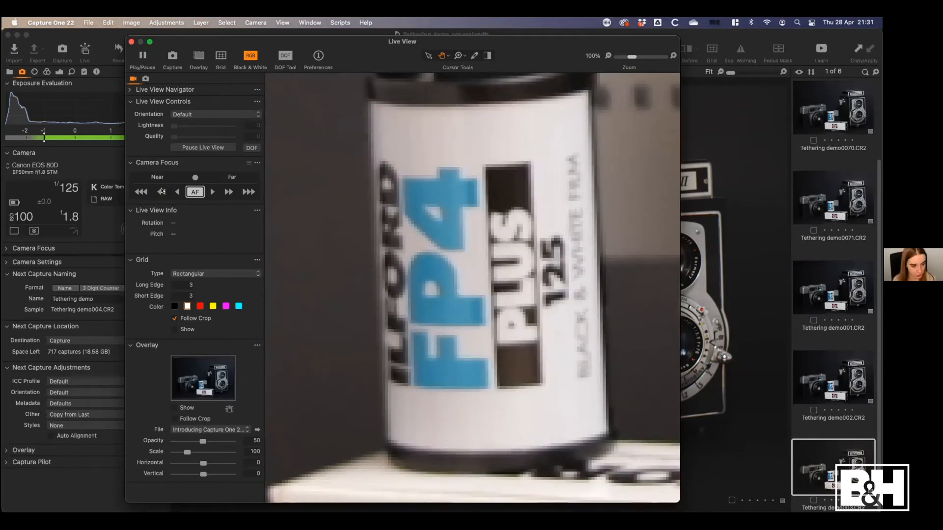
pyautogui.click(229, 192)
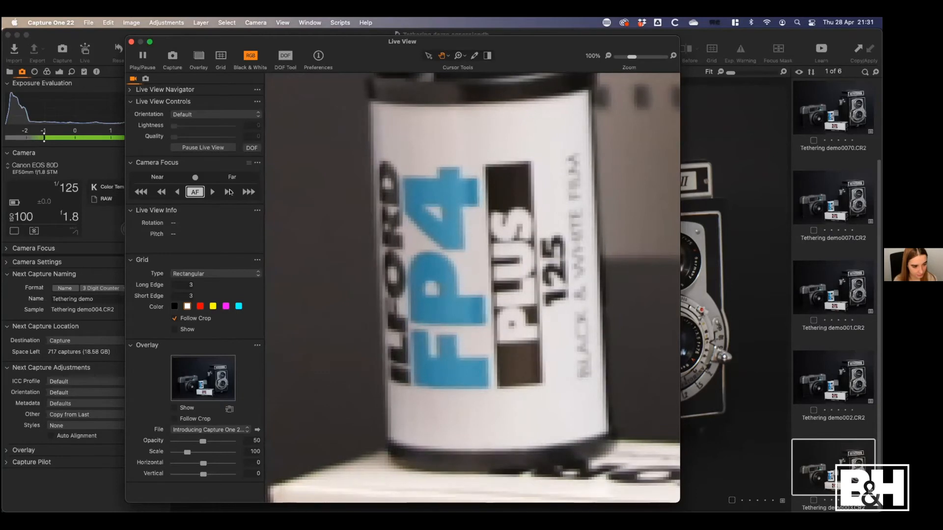
pyautogui.click(178, 192)
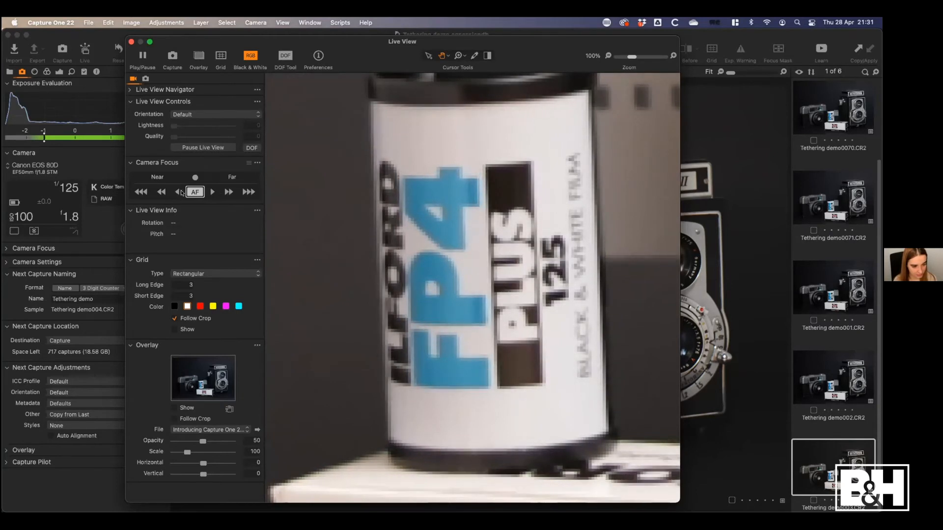
pyautogui.click(210, 192)
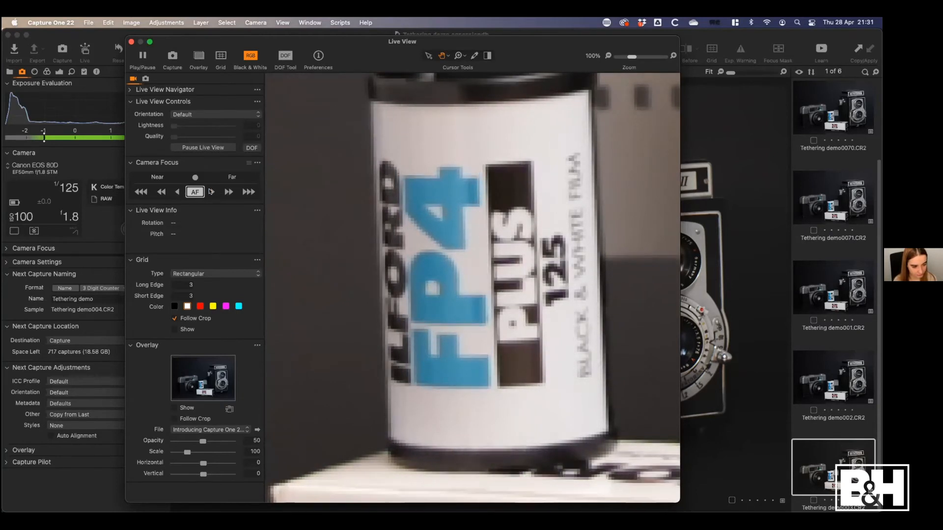
pyautogui.click(131, 42)
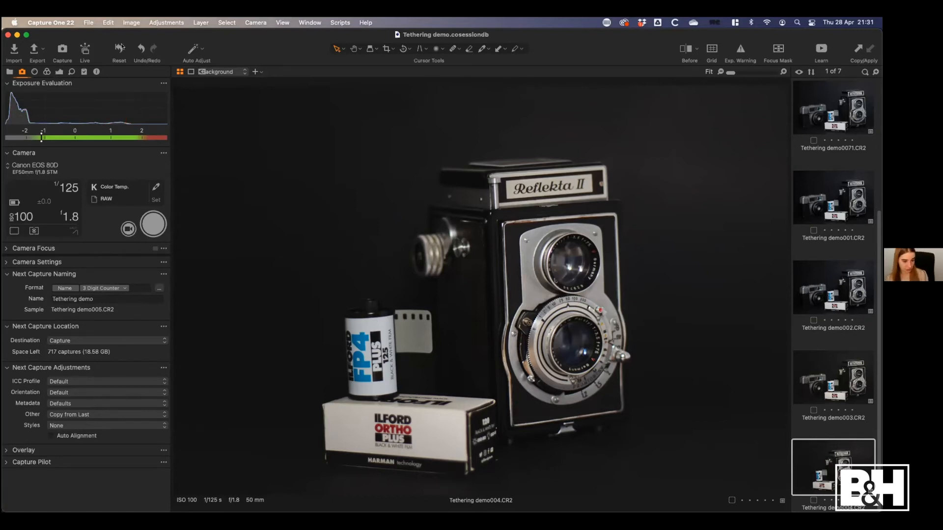
# Paint over the film canister's label with the built-in Shadows (recover) style brush from Light & Contrast
pyautogui.click(60, 72)
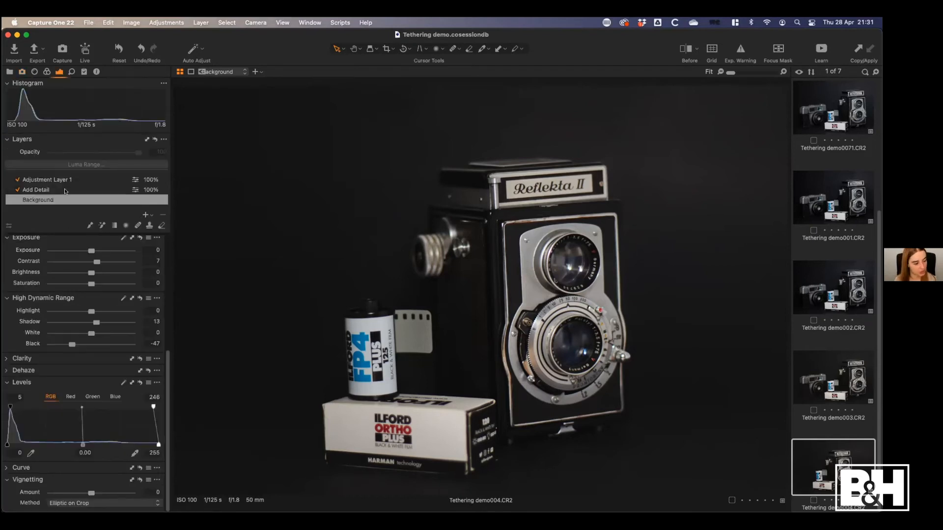
pyautogui.moveTo(167, 380); pyautogui.dragTo(182, 262)
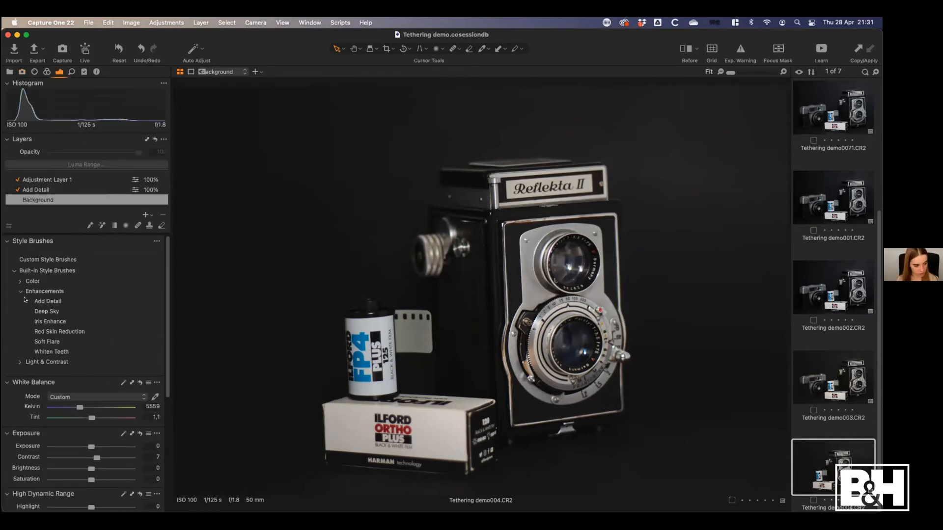
pyautogui.click(20, 362)
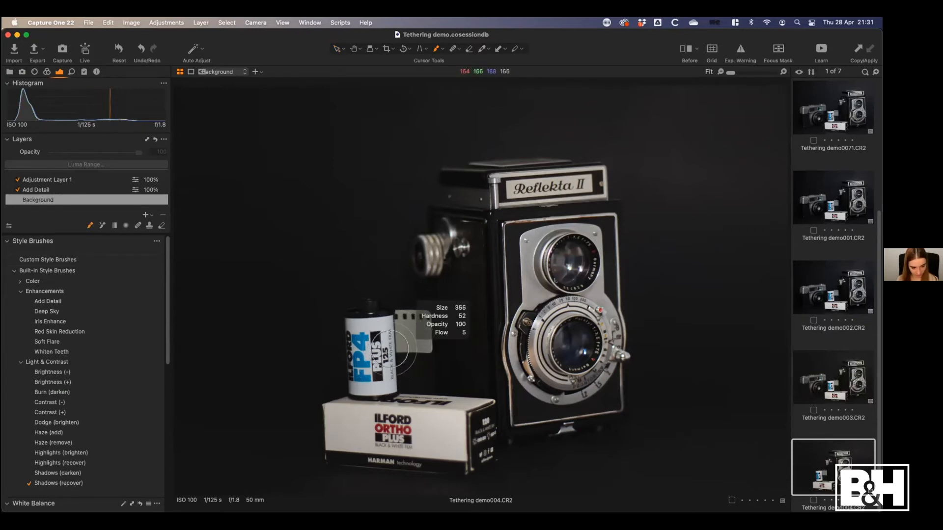
pyautogui.moveTo(362, 332)
pyautogui.mouseDown()
pyautogui.moveTo(362, 384)
pyautogui.moveTo(358, 338)
pyautogui.moveTo(385, 374)
pyautogui.mouseUp()
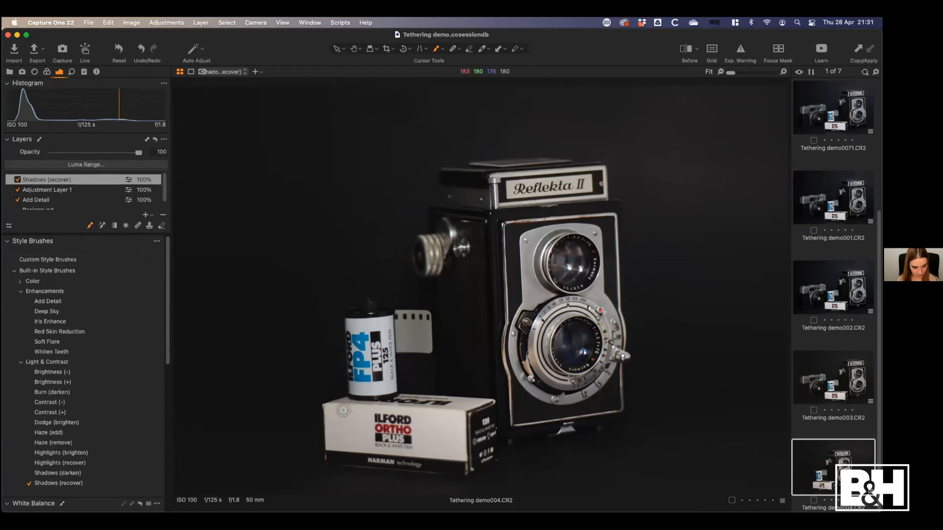
# Brush the Add Detail layer over the film canister's label and give the photo a green color tag
pyautogui.click(58, 200)
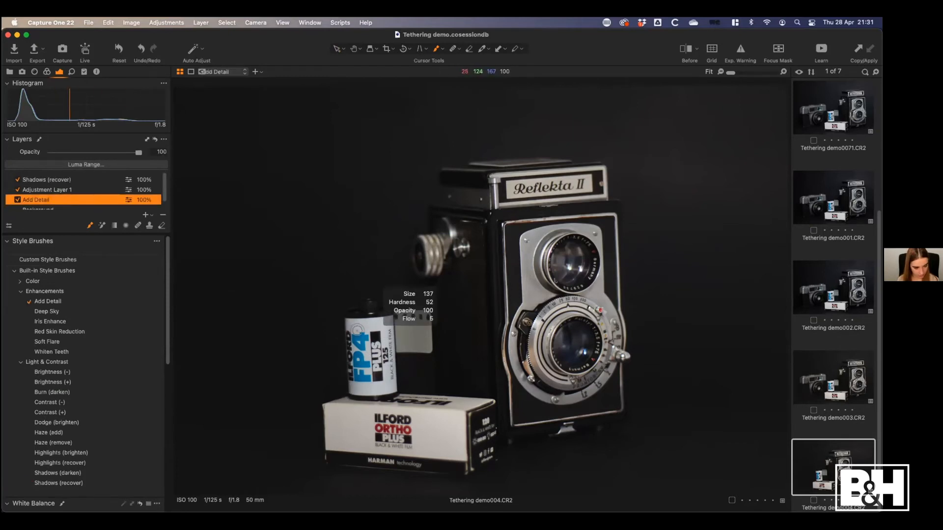
pyautogui.moveTo(350, 341)
pyautogui.mouseDown()
pyautogui.moveTo(380, 326)
pyautogui.moveTo(383, 342)
pyautogui.moveTo(360, 335)
pyautogui.moveTo(377, 371)
pyautogui.moveTo(369, 371)
pyautogui.mouseUp()
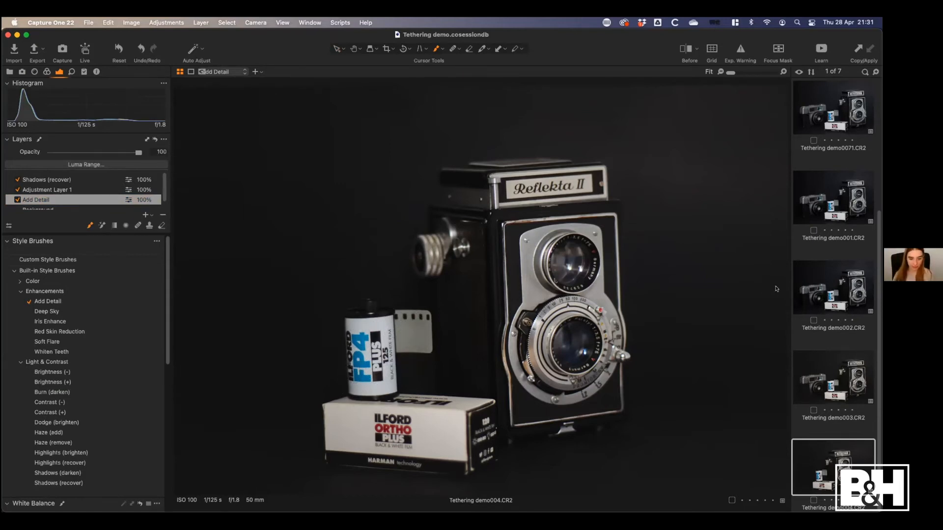
pyautogui.click(814, 501)
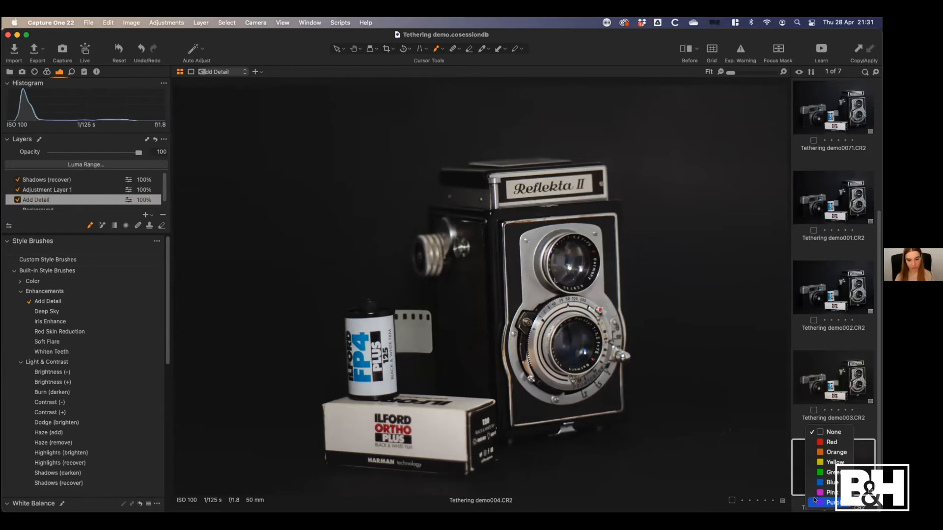
pyautogui.click(830, 472)
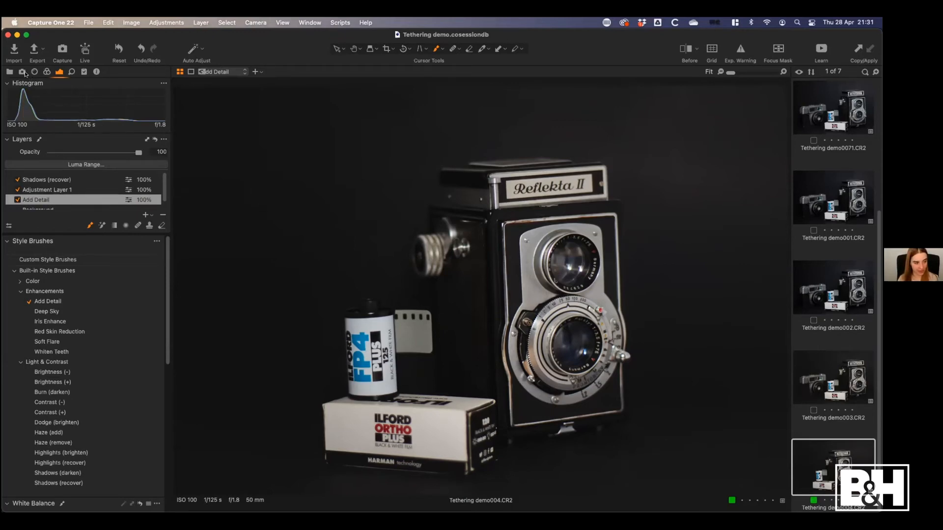
# Return to the tethered capture controls, reopen Live View and show the grid over the live image
pyautogui.press('super+alt+2')
pyautogui.press('super+b')
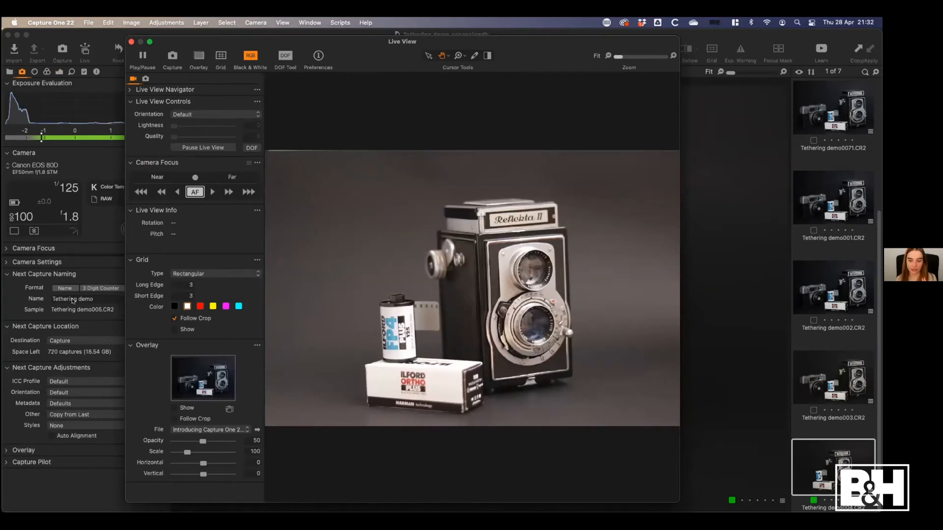
pyautogui.click(193, 330)
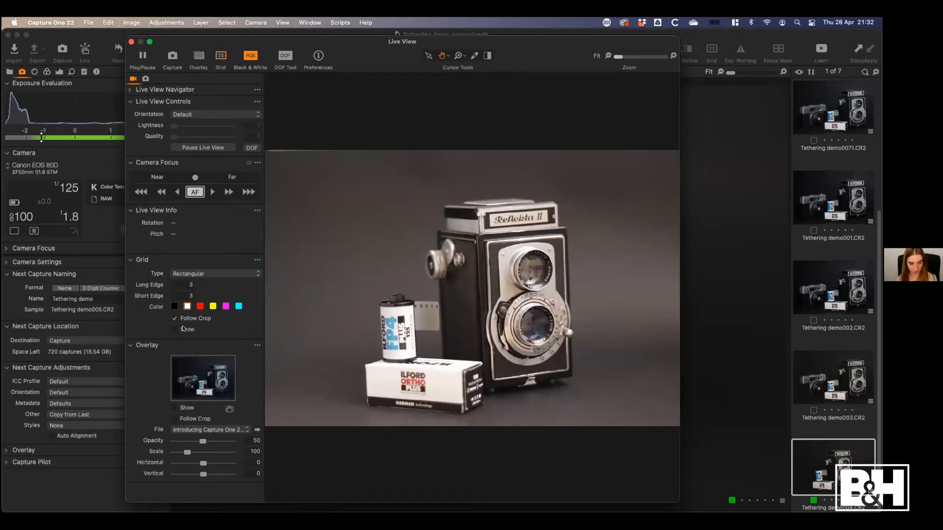
# Try the Golden Ratio and Fibonacci Spiral grid types on the live image, ending on Rectangular
pyautogui.click(202, 279)
pyautogui.click(203, 285)
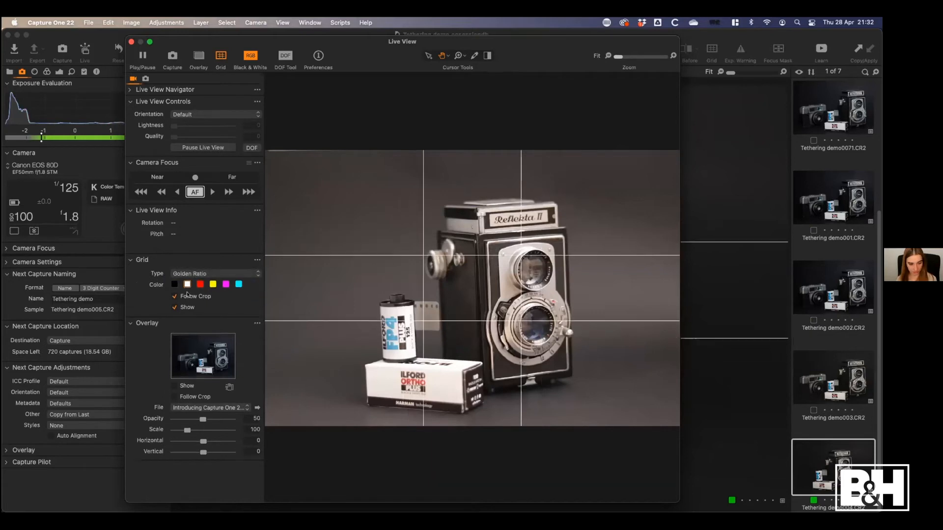
pyautogui.click(221, 275)
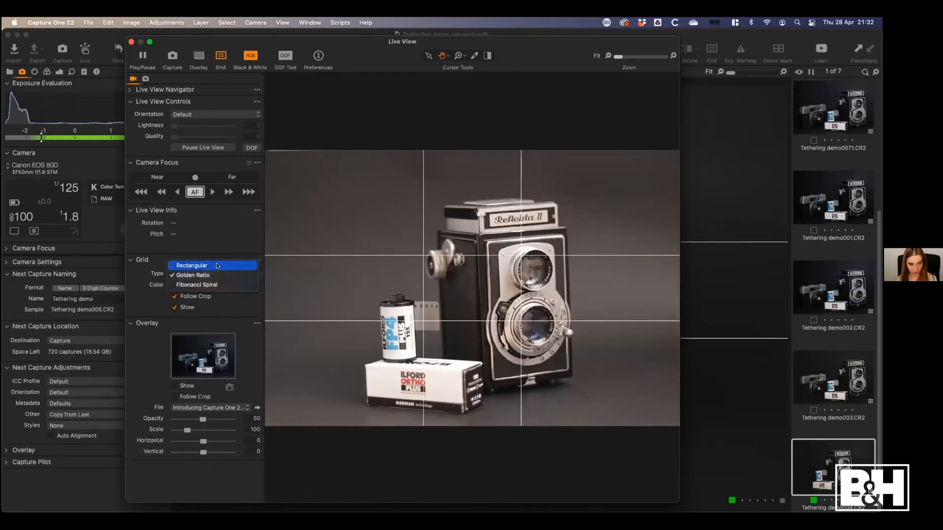
pyautogui.click(211, 285)
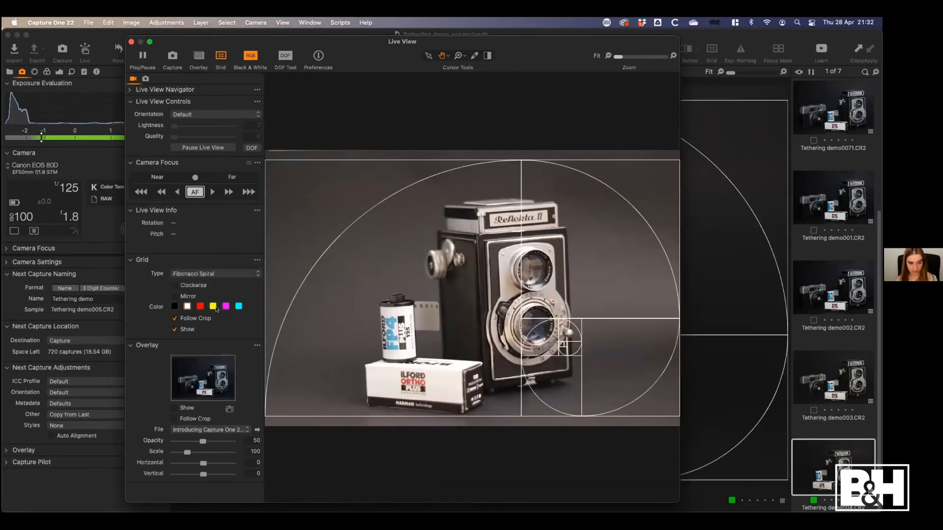
pyautogui.click(225, 278)
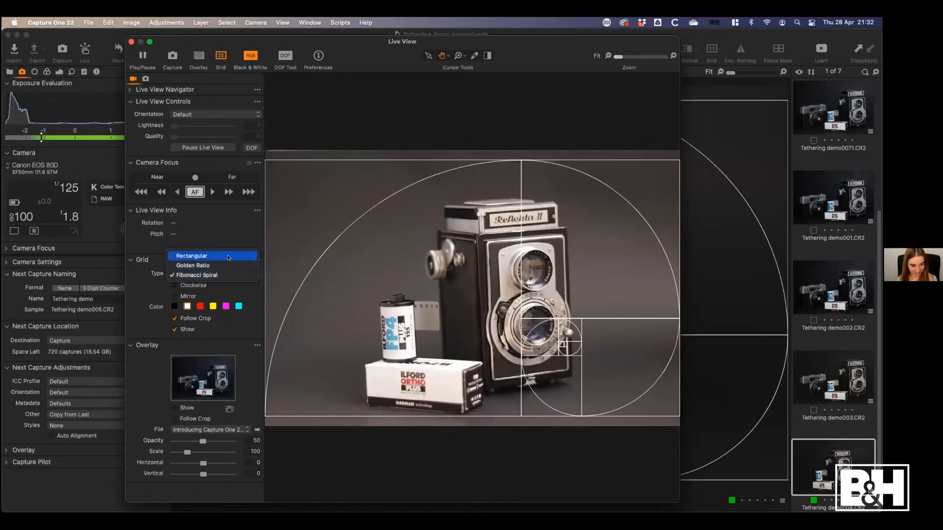
pyautogui.click(211, 252)
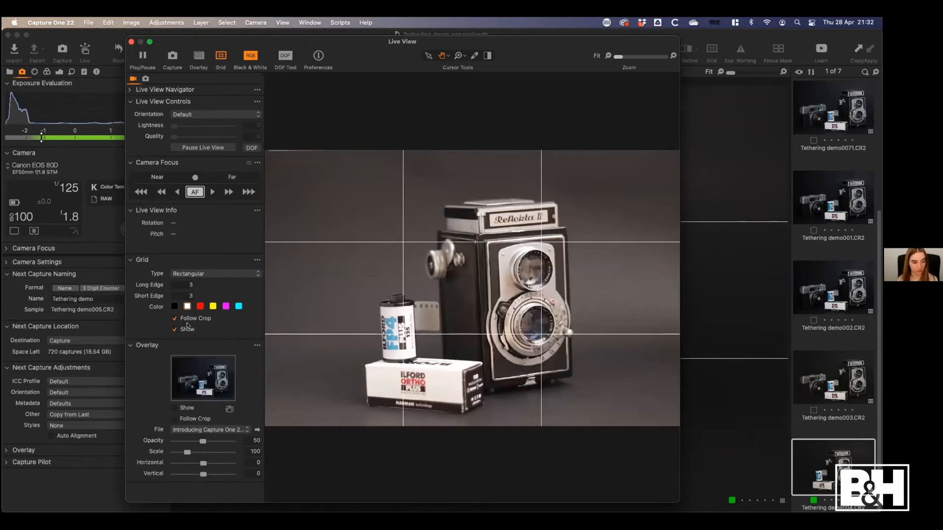
# Set the rectangular grid's long edge and short edge to 2 each, and hide the grid
pyautogui.click(189, 285)
pyautogui.write('2')
pyautogui.press('Tab')
pyautogui.write('2')
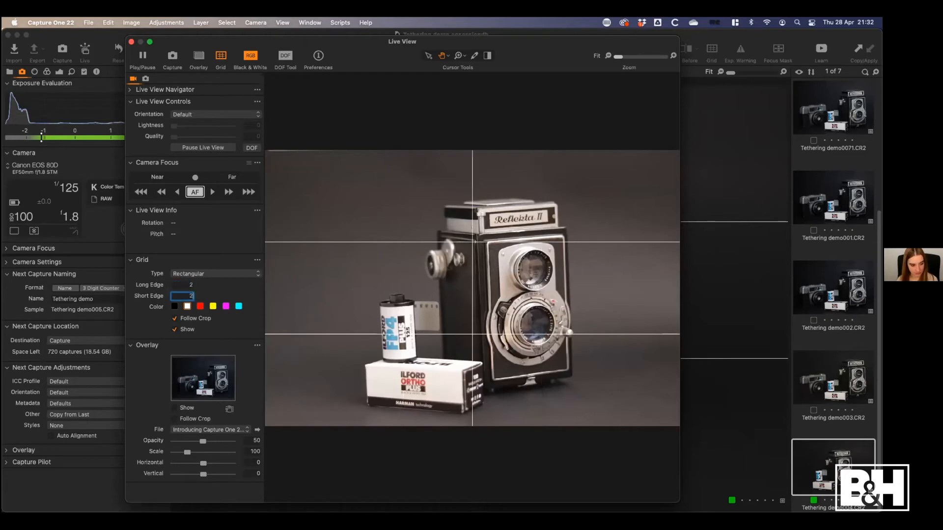
pyautogui.press('Return')
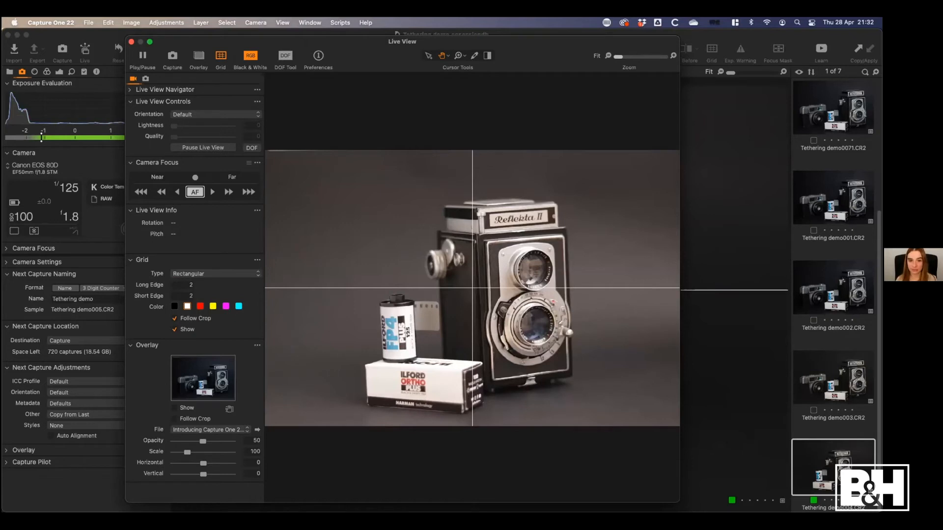
pyautogui.click(175, 330)
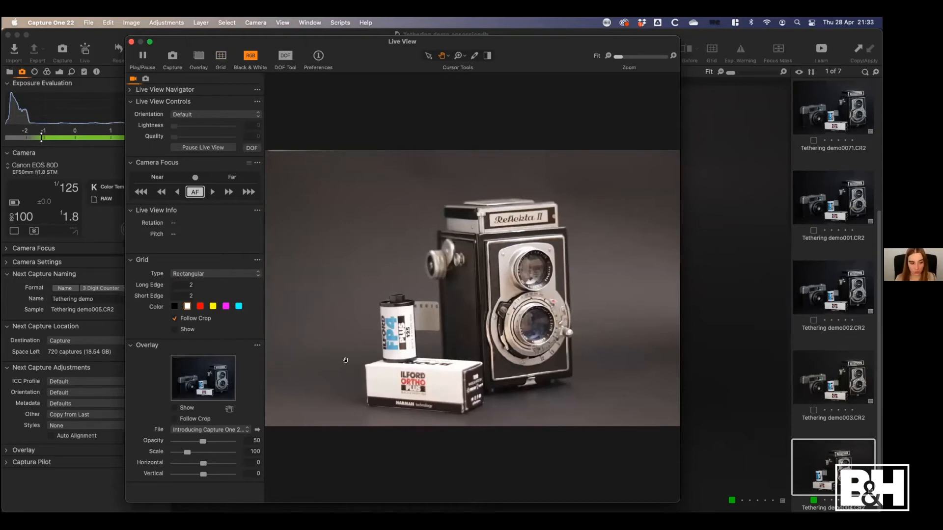
pyautogui.click(174, 318)
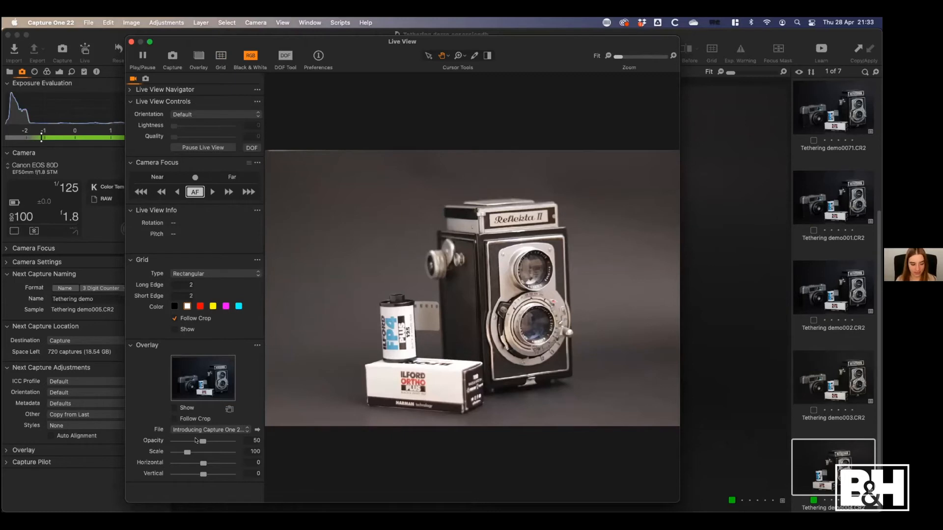
# Show the reference photo as an overlay on the live image and raise its opacity to 100
pyautogui.click(187, 408)
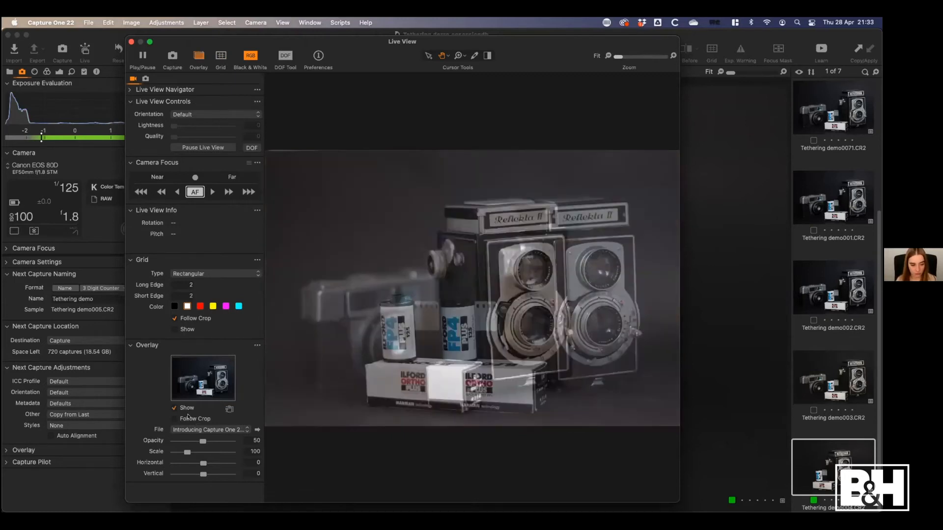
pyautogui.moveTo(203, 442); pyautogui.dragTo(241, 443)
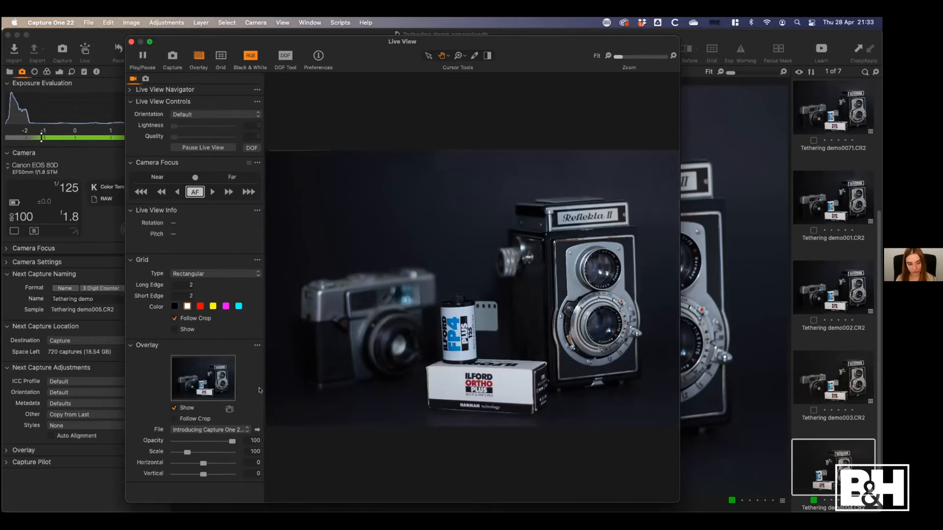
pyautogui.click(258, 345)
pyautogui.click(241, 377)
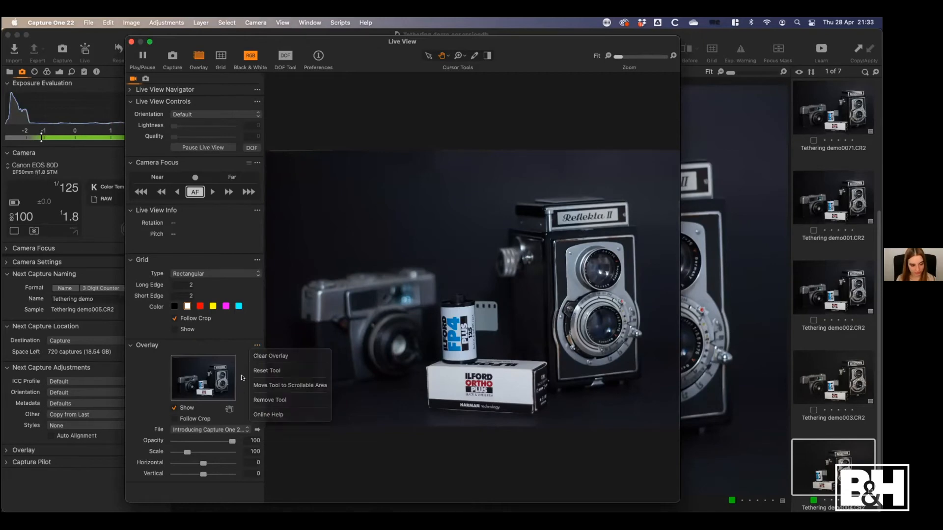
pyautogui.click(183, 408)
pyautogui.click(183, 408)
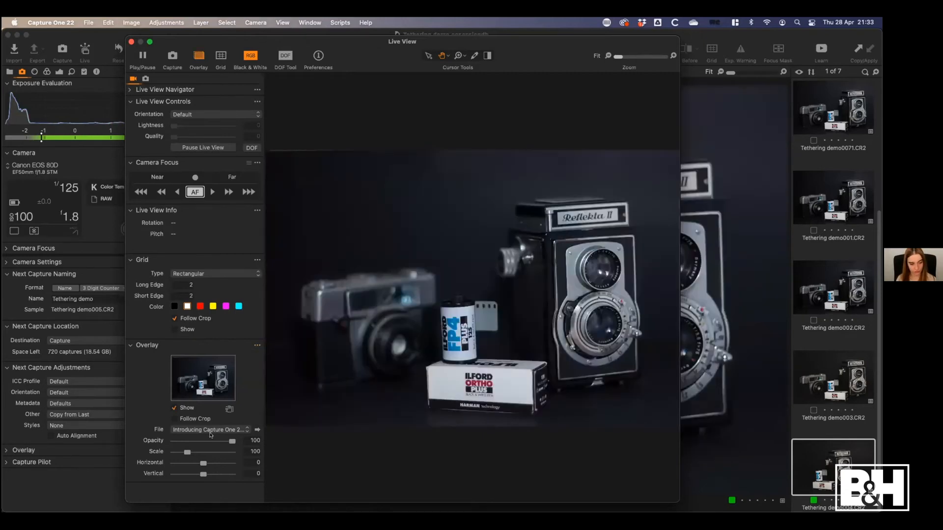
# Set the overlay's opacity to 74 and, after trying a slightly larger scale, set its scale to 100
pyautogui.moveTo(227, 444)
pyautogui.mouseDown()
pyautogui.moveTo(205, 443)
pyautogui.moveTo(214, 443)
pyautogui.mouseUp()
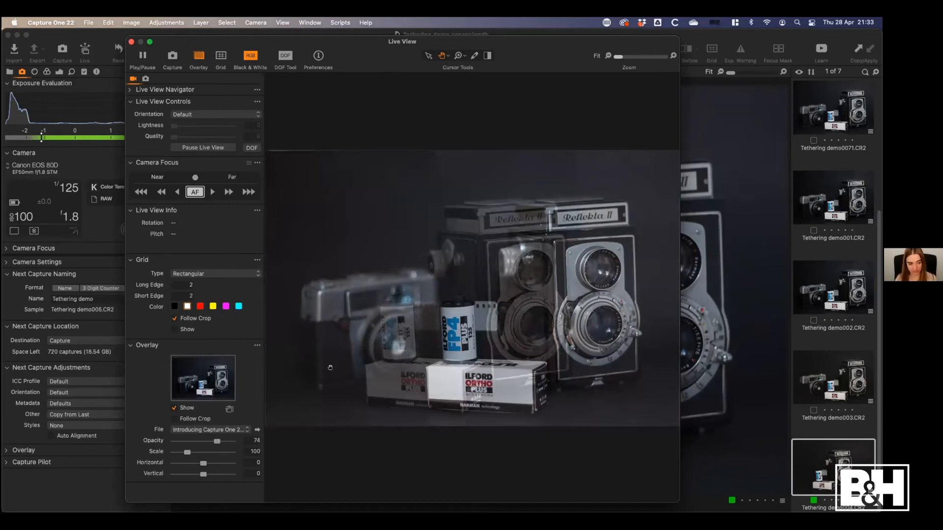
pyautogui.moveTo(186, 453)
pyautogui.mouseDown()
pyautogui.moveTo(195, 453)
pyautogui.moveTo(185, 462)
pyautogui.mouseUp()
pyautogui.doubleClick(184, 454)
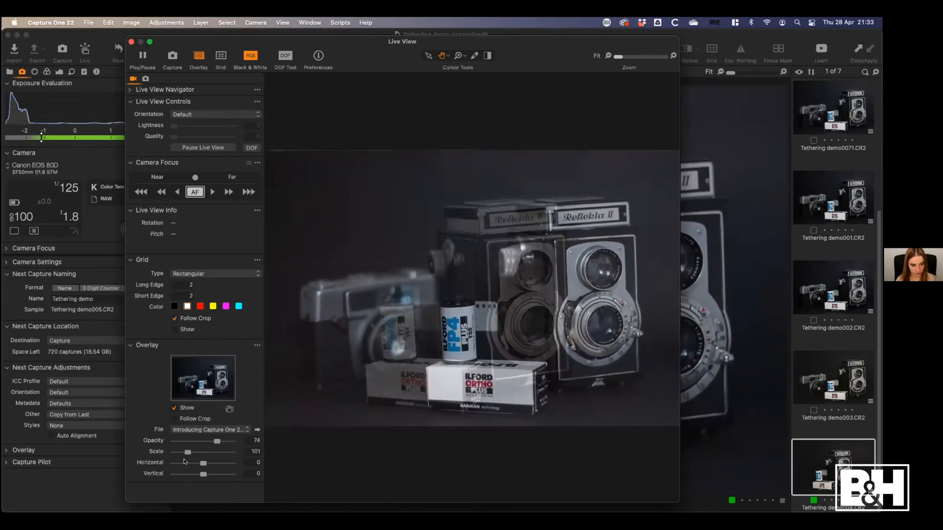
pyautogui.moveTo(249, 453); pyautogui.dragTo(268, 445)
pyautogui.write('100')
pyautogui.press('Return')
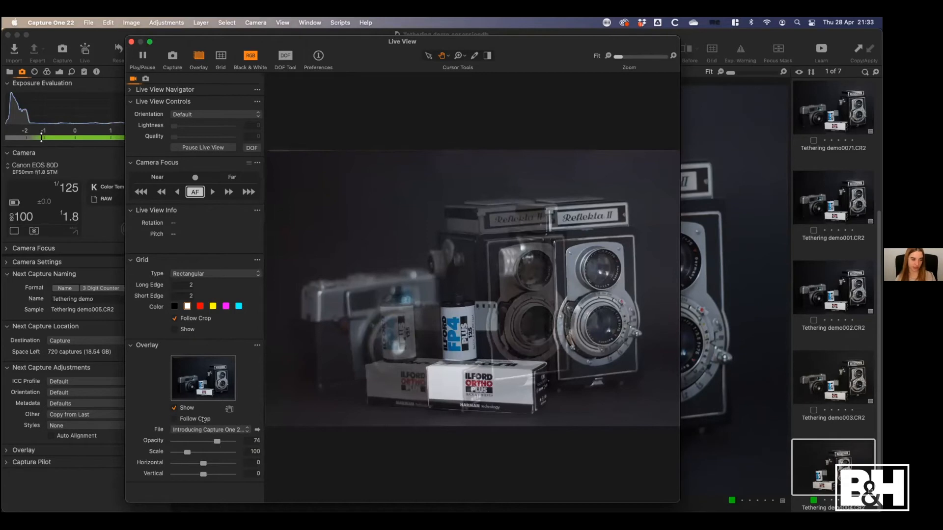
# Close Live View, reveal the Overlay settings in the main window, and hide the overlay on the captured image
pyautogui.click(131, 42)
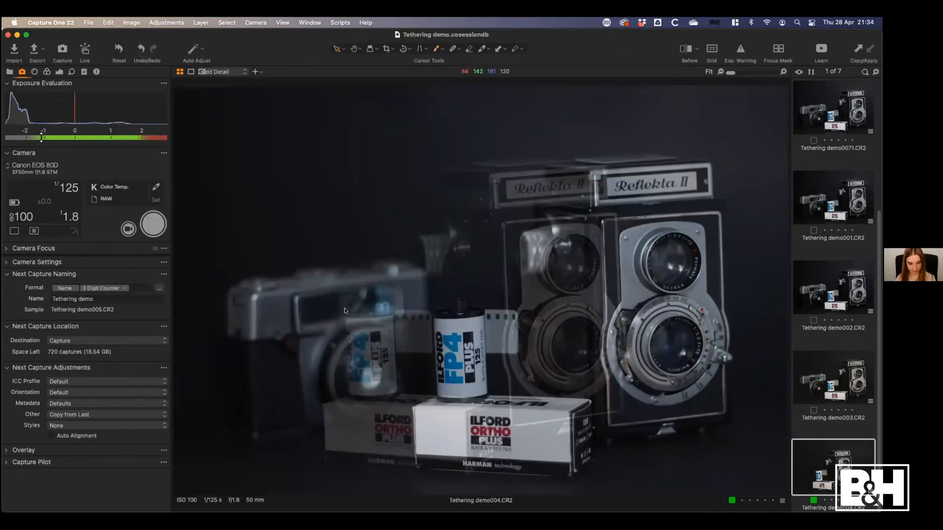
pyautogui.click(7, 451)
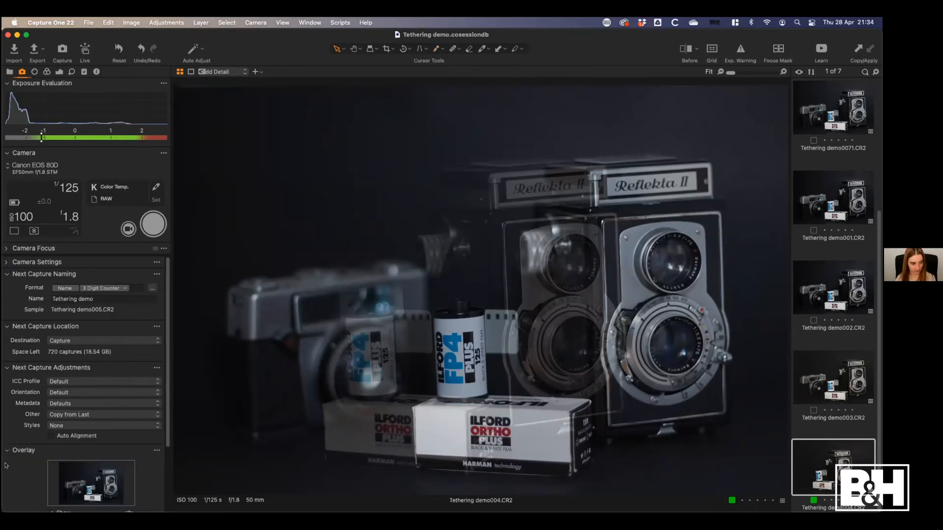
pyautogui.scroll(-4, 167, 417)
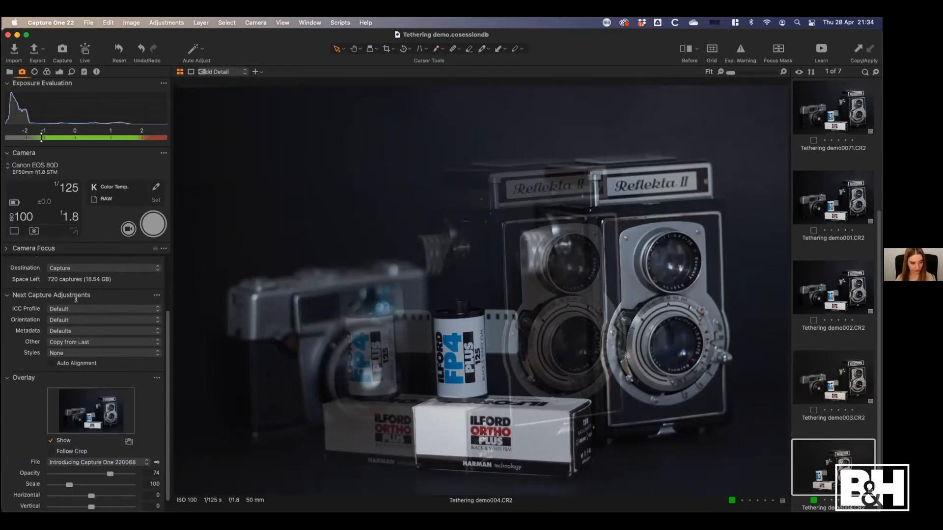
pyautogui.scroll(-1, 160, 415)
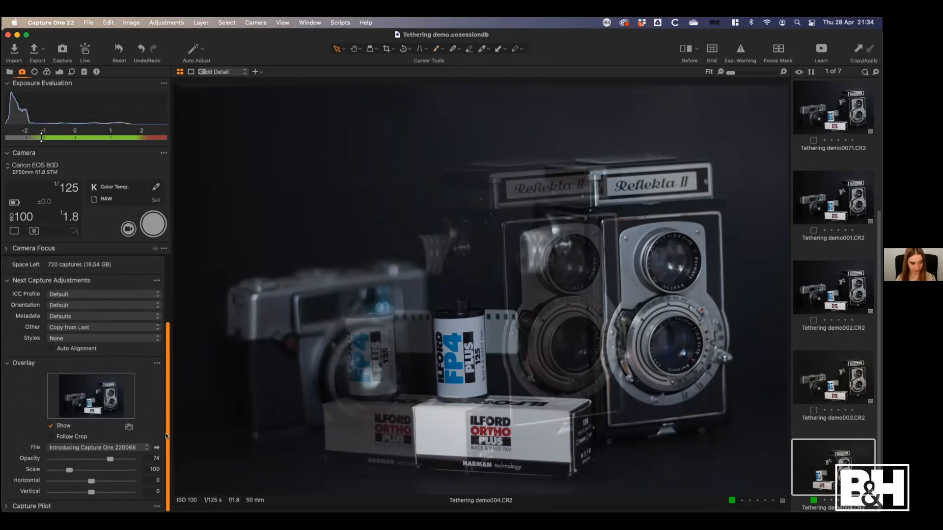
pyautogui.click(52, 426)
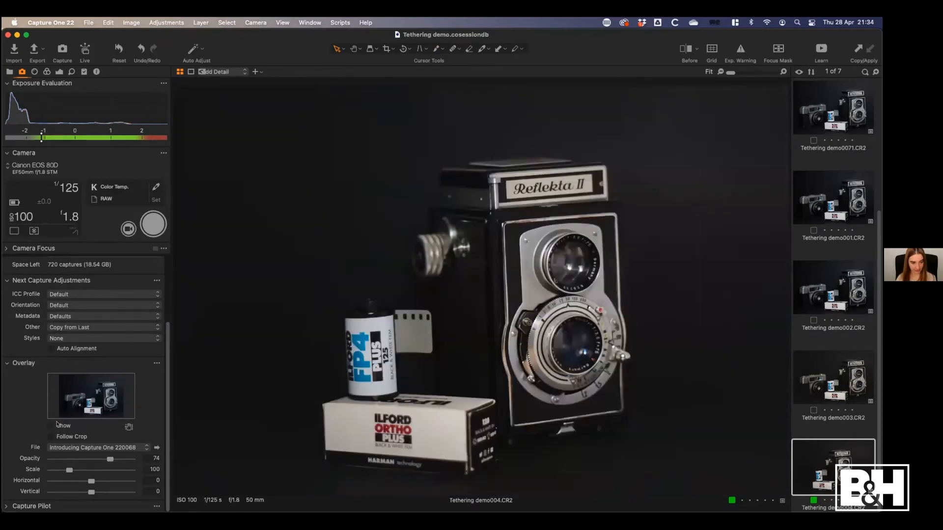
pyautogui.click(58, 424)
pyautogui.click(64, 426)
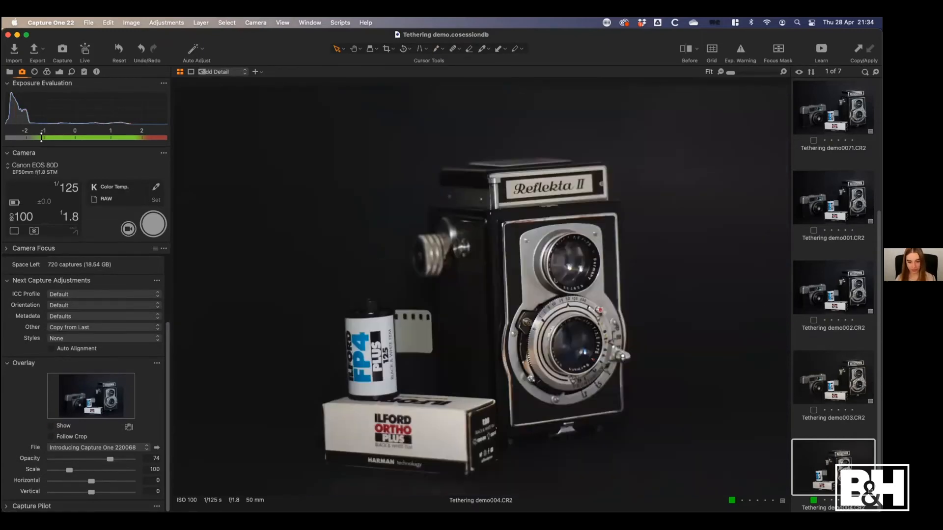
# Export Tethering demo003.CR2 with the "JPEG - Full size, highest quality" recipe to the Session Default (Output) folder
pyautogui.click(823, 391)
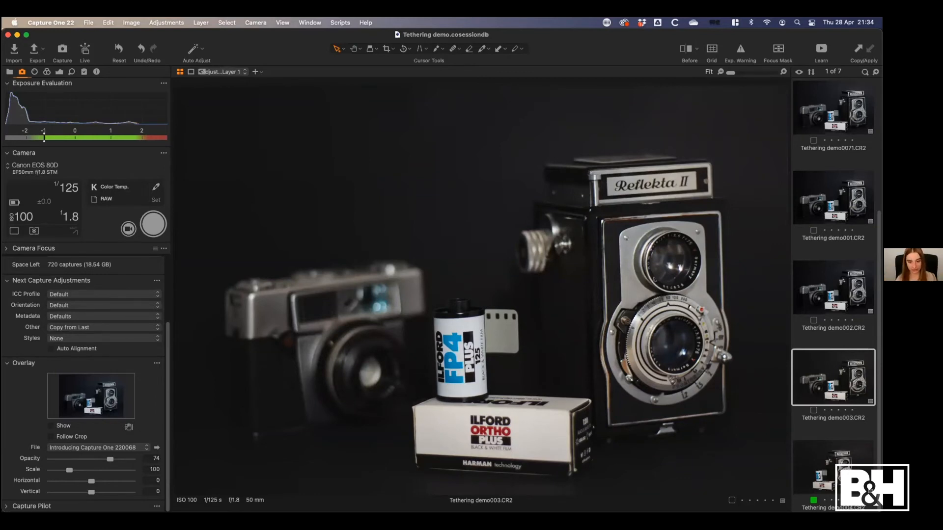
pyautogui.click(30, 60)
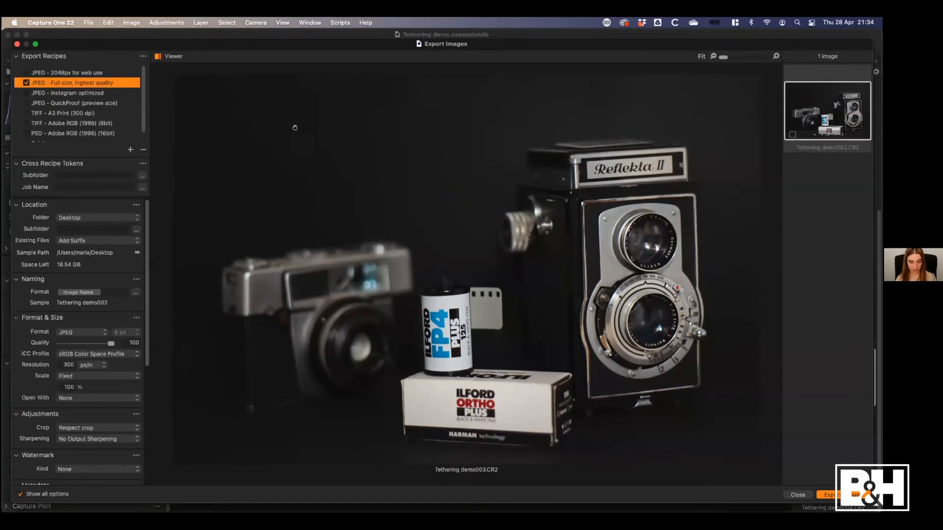
pyautogui.click(74, 218)
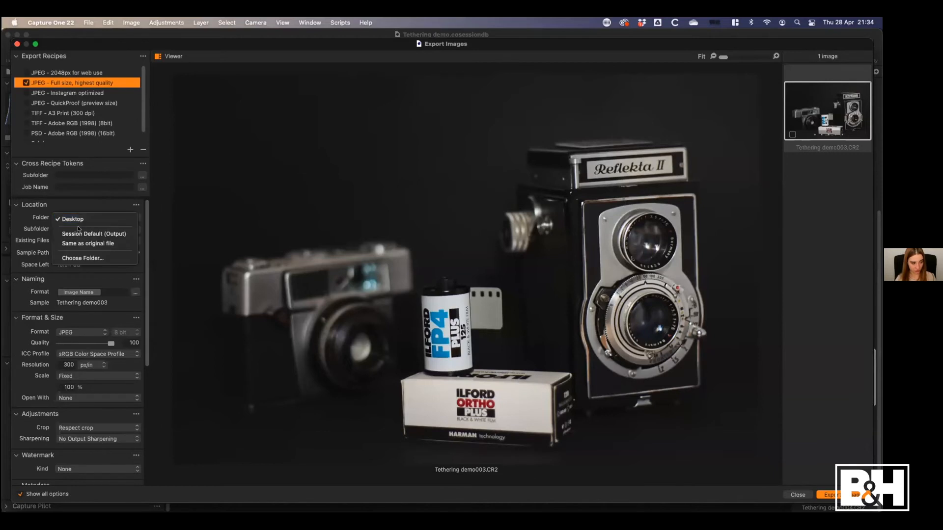
pyautogui.click(94, 234)
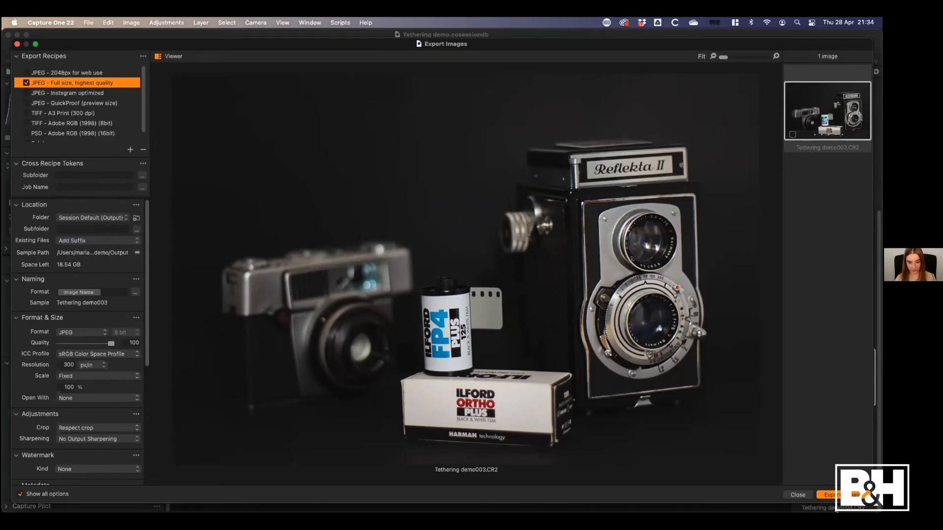
pyautogui.click(849, 495)
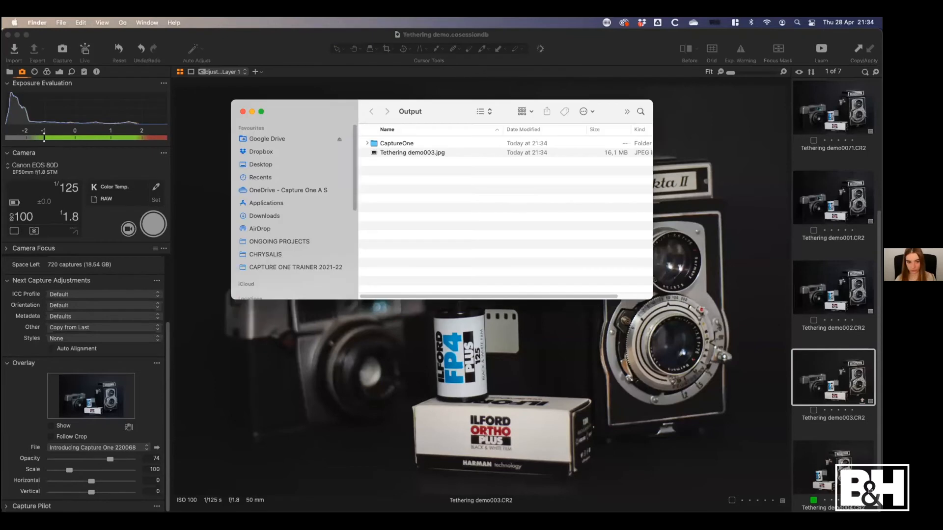
# Display the Output folder as columns in Finder and preview the exported Tethering demo003.jpg
pyautogui.moveTo(454, 104); pyautogui.dragTo(488, 126)
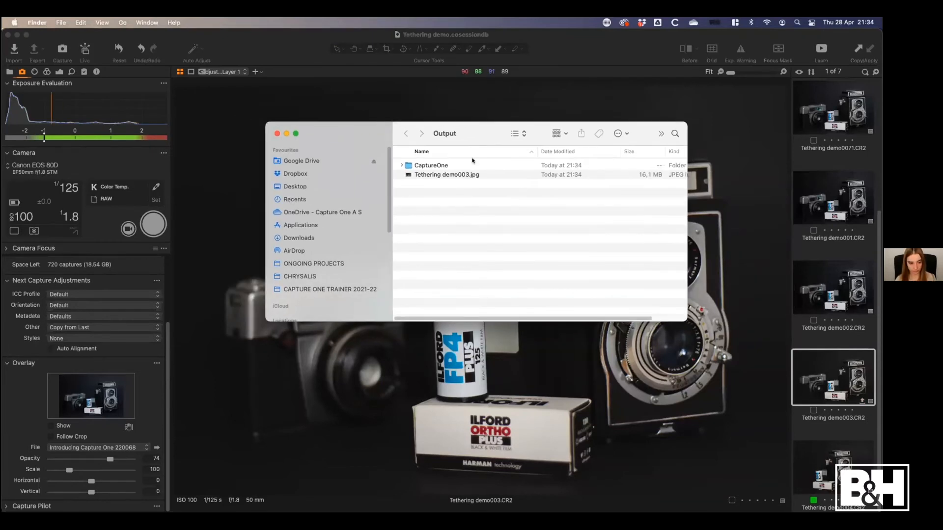
pyautogui.click(518, 134)
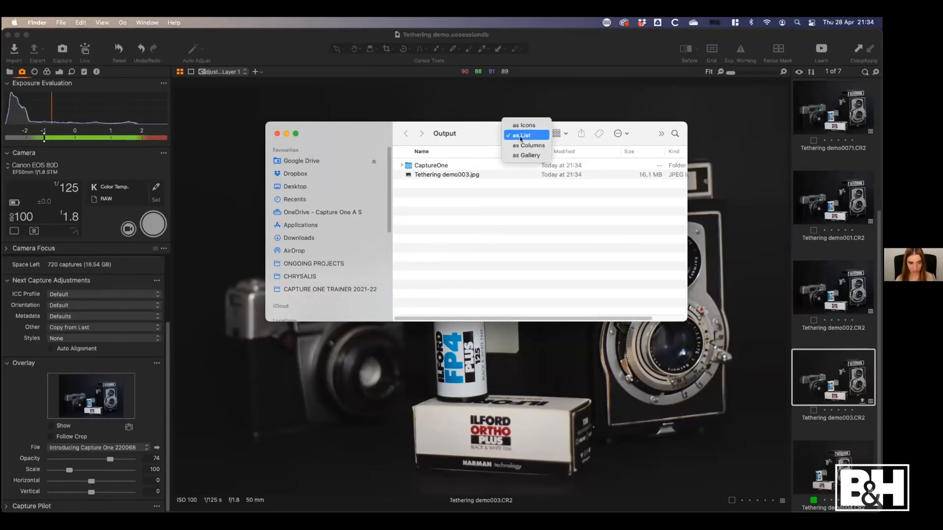
pyautogui.click(528, 146)
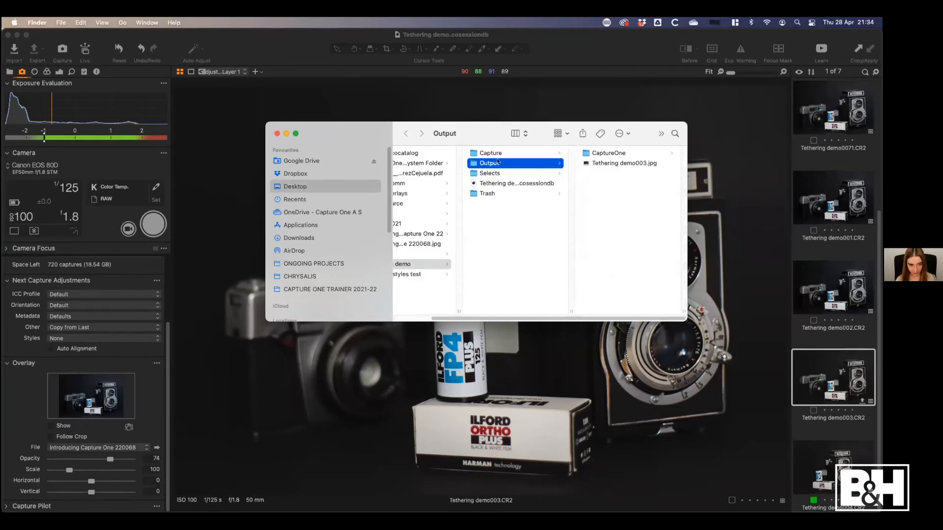
pyautogui.click(617, 163)
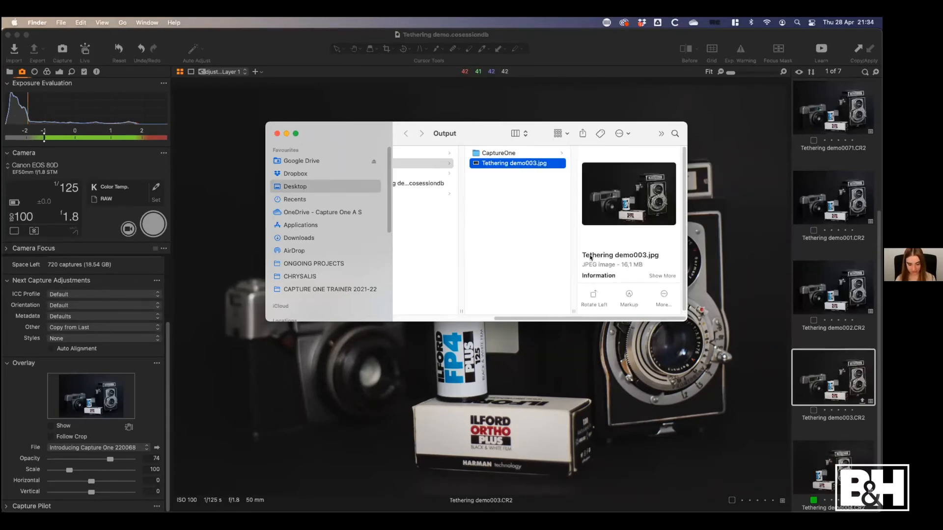
pyautogui.press('space')
pyautogui.press('space')
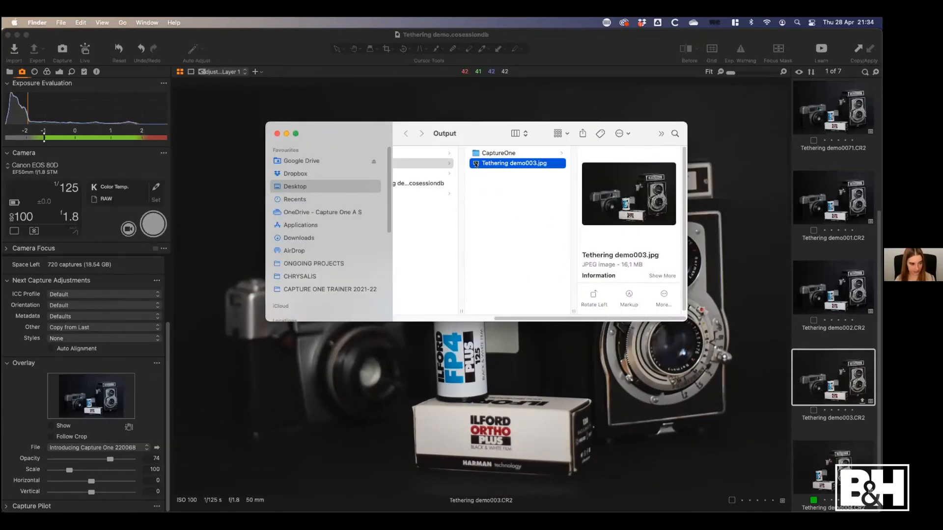
# Use the exported Tethering demo003.jpg as the new overlay image, set its opacity to 68, and hide the overlay
pyautogui.moveTo(475, 164); pyautogui.dragTo(99, 398)
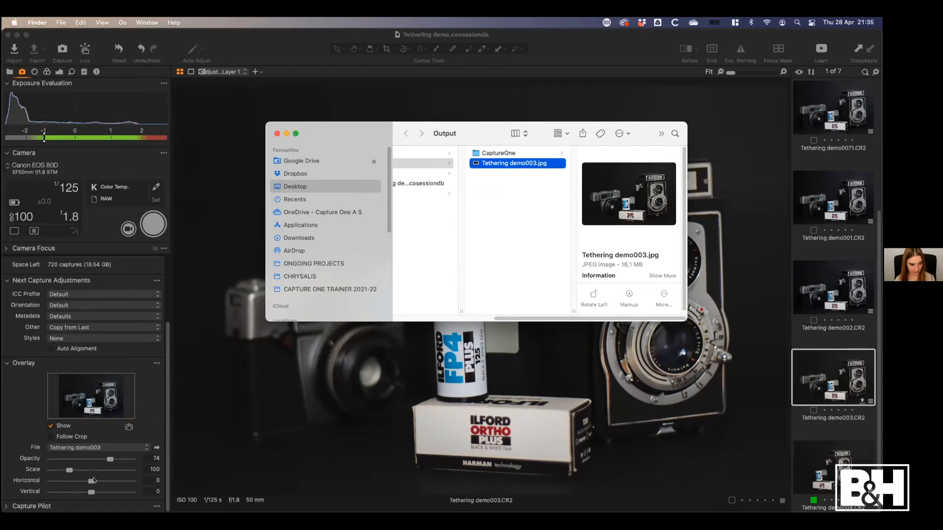
pyautogui.click(146, 403)
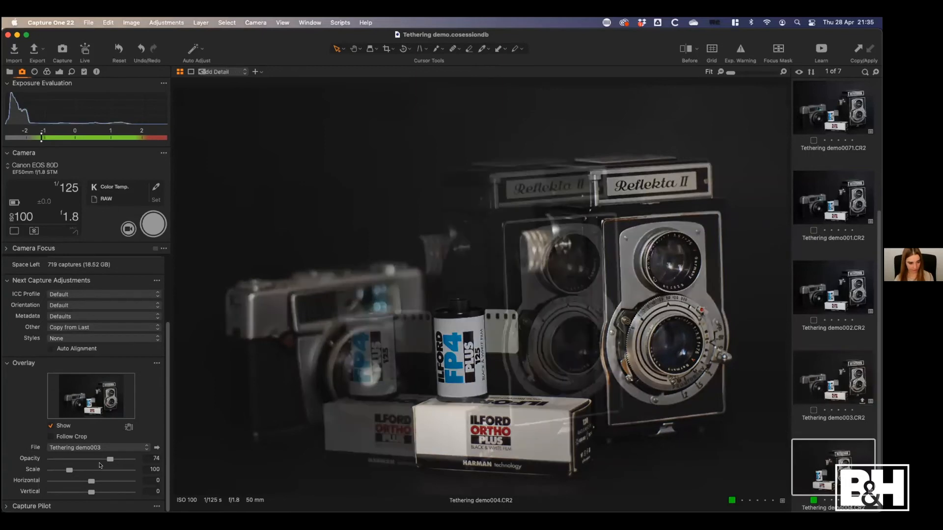
pyautogui.moveTo(109, 459); pyautogui.dragTo(105, 465)
pyautogui.click(63, 425)
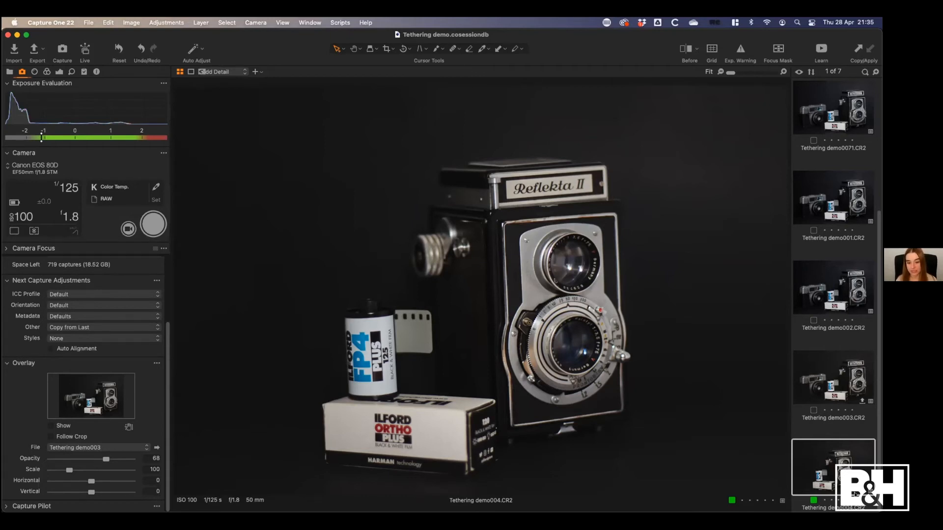
# Filter the session's Capture Folder to five-star images in the library, and clear the filter
pyautogui.click(10, 72)
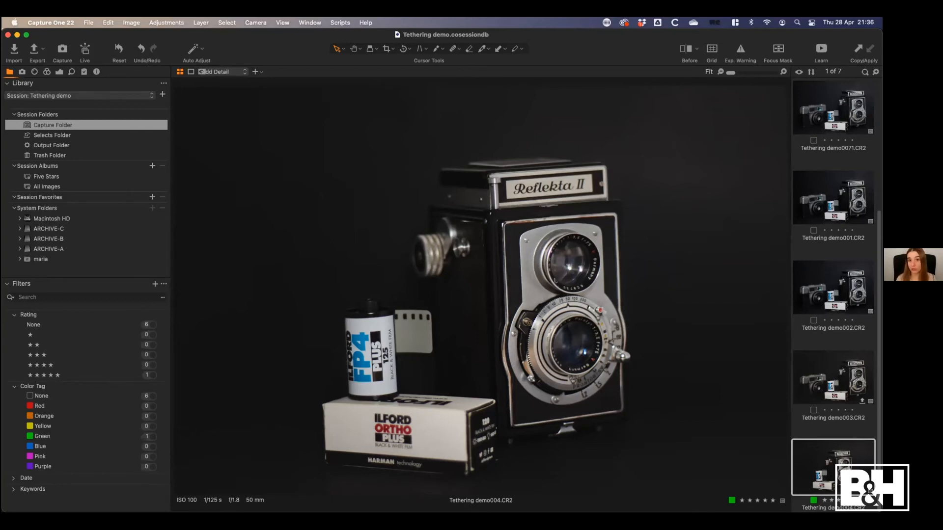
pyautogui.click(146, 375)
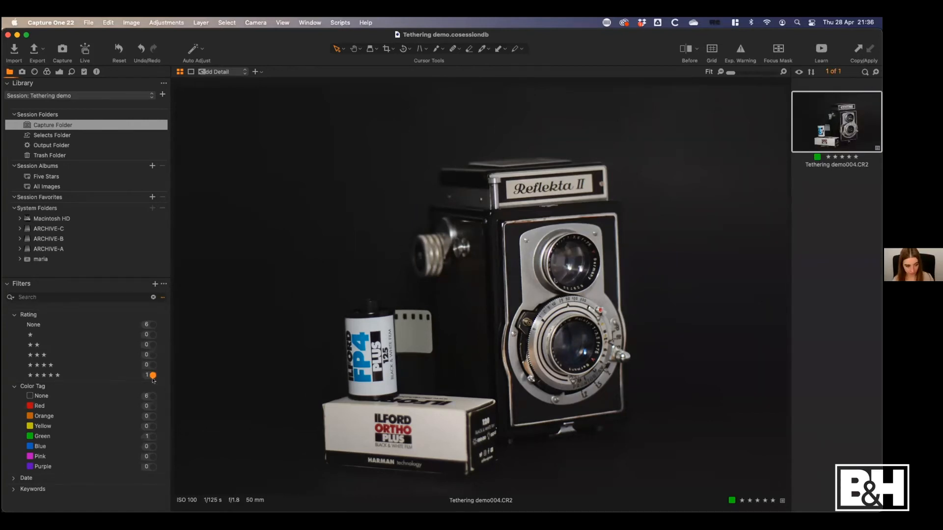
pyautogui.click(153, 376)
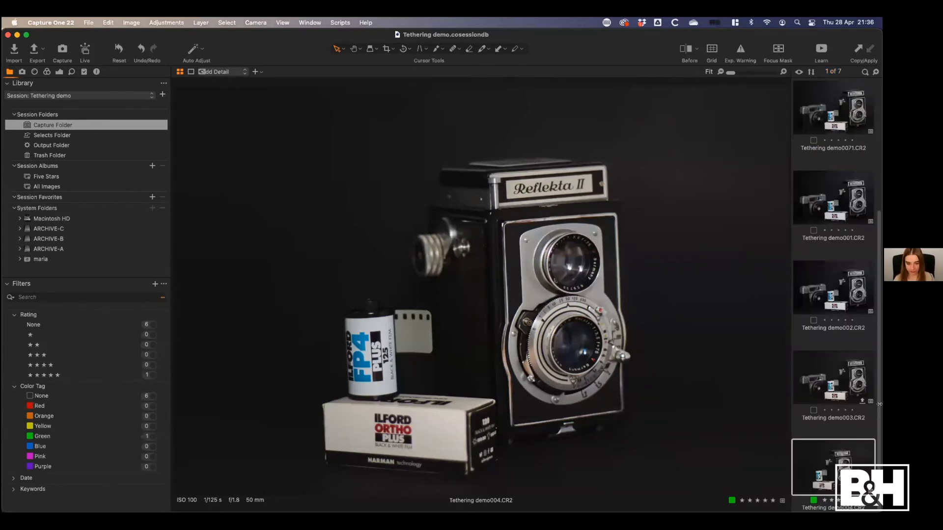
# Narrow the Capture One window and place an enlarged Finder window beside it
pyautogui.moveTo(882, 405); pyautogui.dragTo(513, 429)
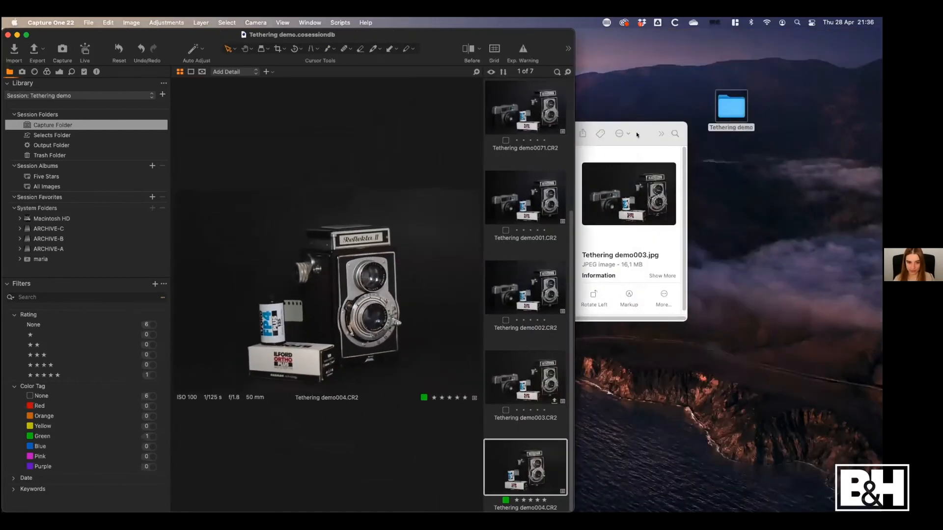
pyautogui.moveTo(639, 134); pyautogui.dragTo(851, 77)
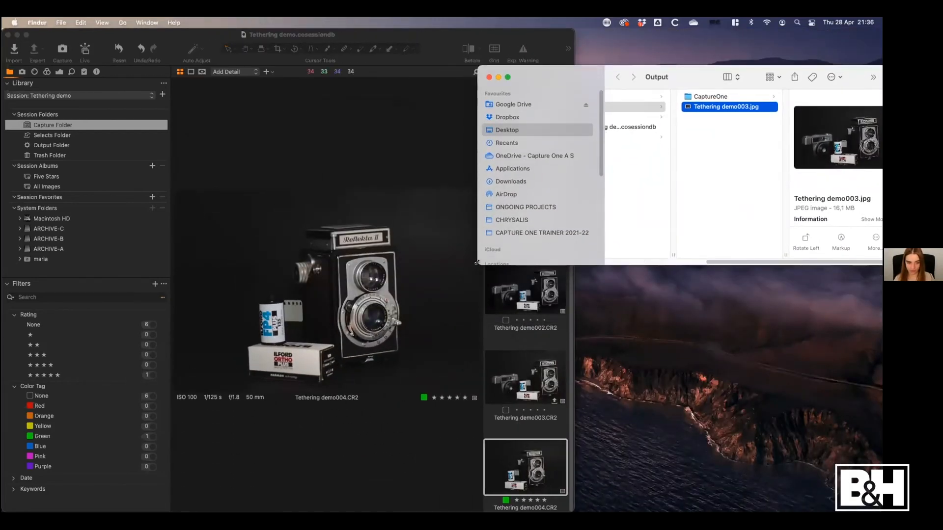
pyautogui.moveTo(478, 265); pyautogui.dragTo(512, 416)
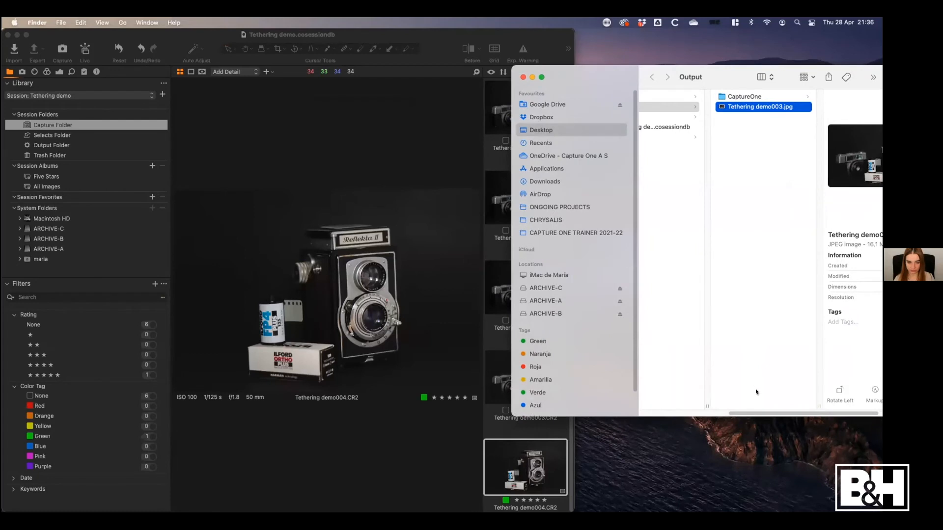
# Open the session's Capture folder in Finder and inspect the Tethering demo004.CR2 file there
pyautogui.hscroll(-5, 757, 392)
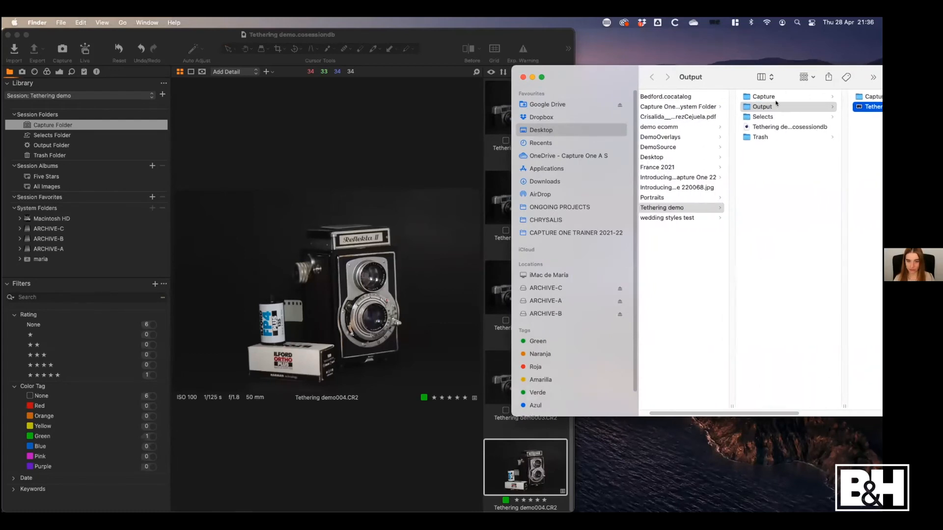
pyautogui.click(769, 97)
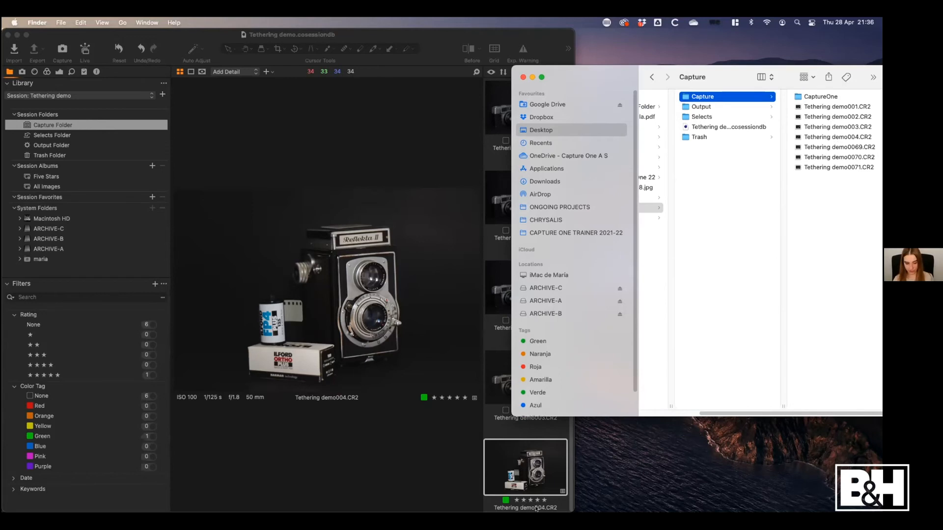
pyautogui.click(828, 138)
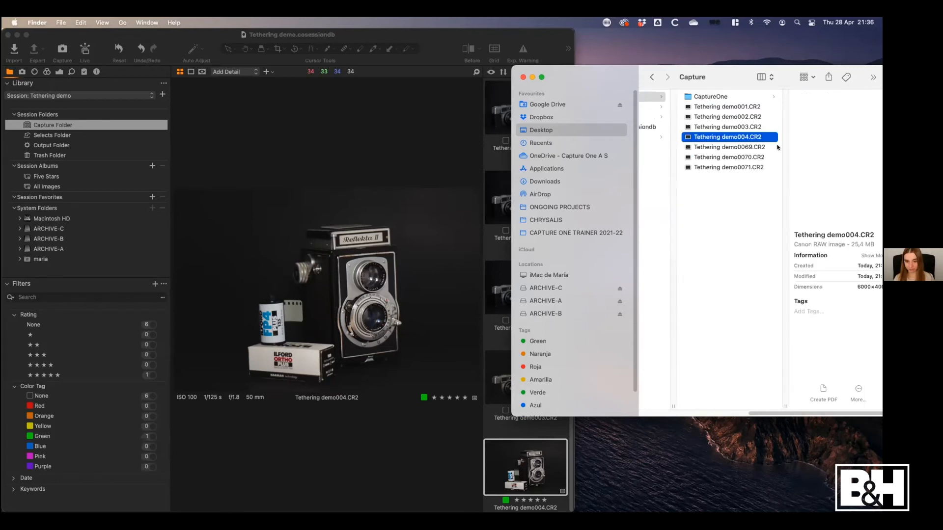
pyautogui.moveTo(785, 413); pyautogui.dragTo(774, 414)
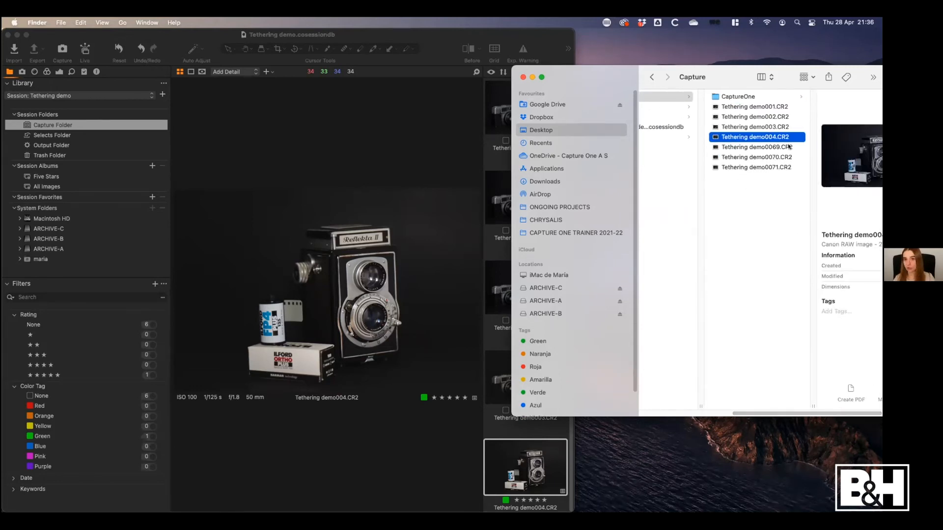
# Switch to Capture One, move Tethering demo004.CR2 into the Selects Folder, and view it there
pyautogui.click(535, 426)
pyautogui.click(530, 483)
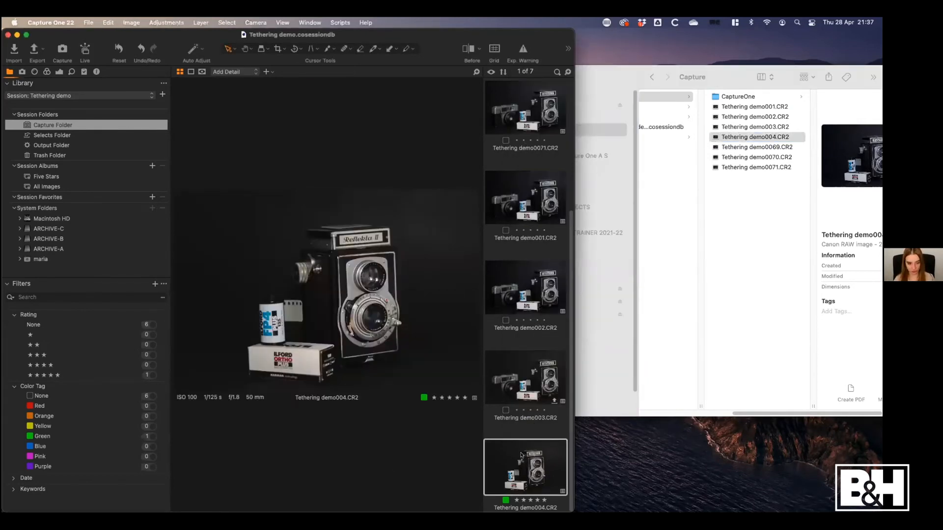
pyautogui.moveTo(520, 473); pyautogui.dragTo(66, 133)
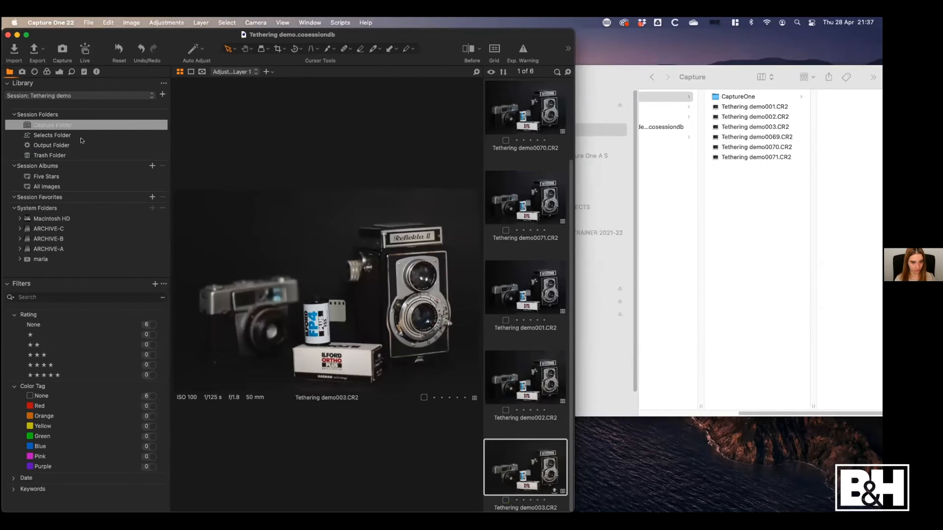
pyautogui.click(69, 134)
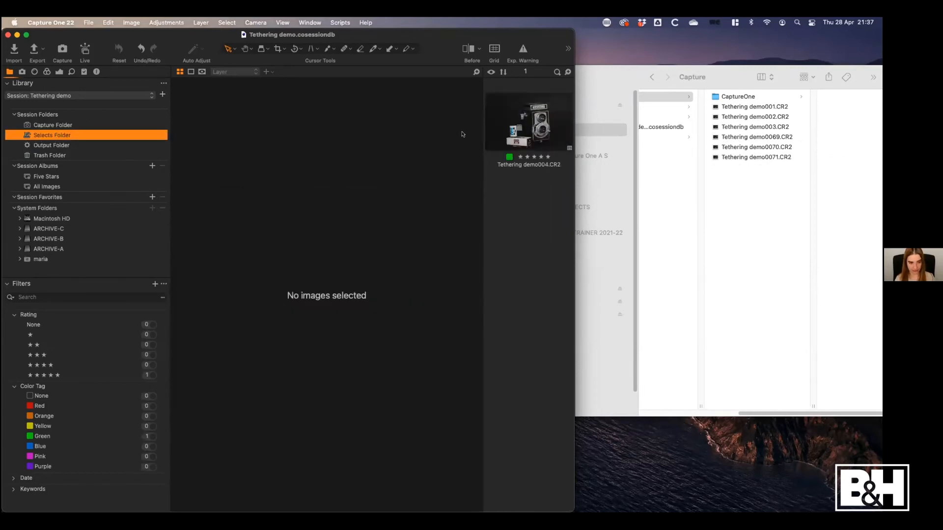
pyautogui.click(538, 113)
# In Finder, open the session's Selects folder and move Tethering demo004.CR2 from it into the Capture folder
pyautogui.click(780, 185)
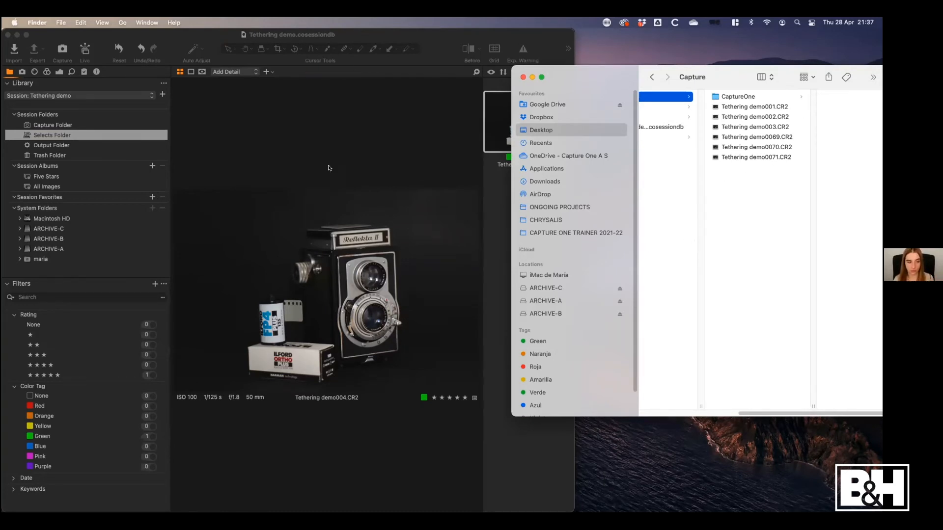
pyautogui.click(754, 198)
pyautogui.click(672, 98)
pyautogui.click(676, 118)
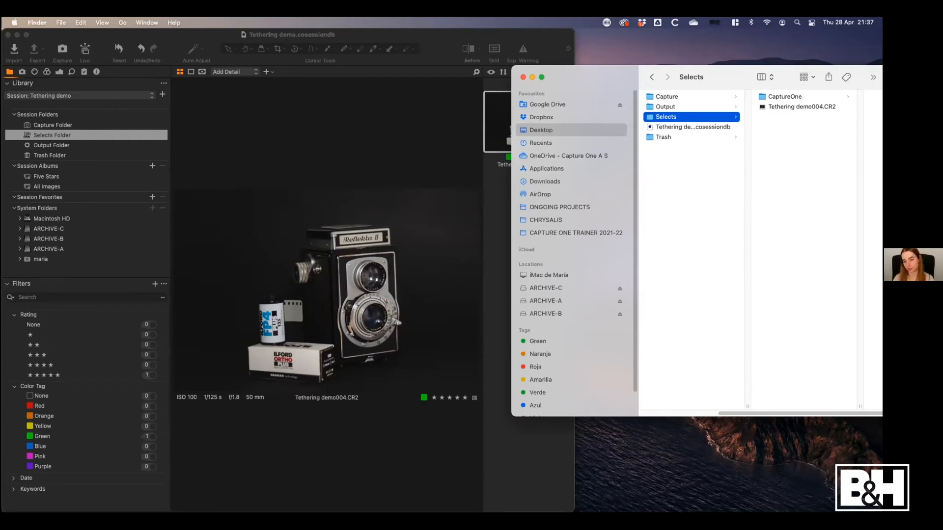
pyautogui.click(763, 108)
pyautogui.moveTo(689, 107); pyautogui.dragTo(767, 96)
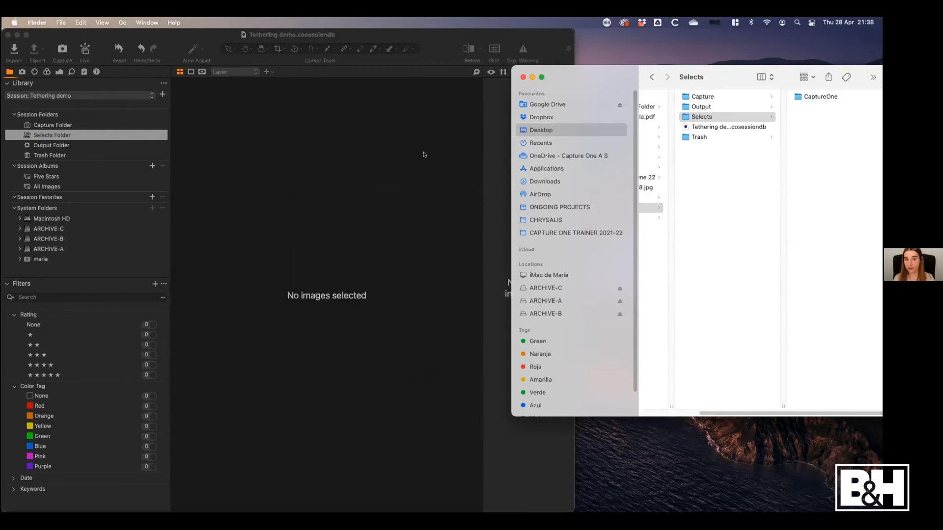
# Switch to Capture One, open the Capture Folder and move Tethering demo0069.CR2 to the session trash
pyautogui.click(104, 119)
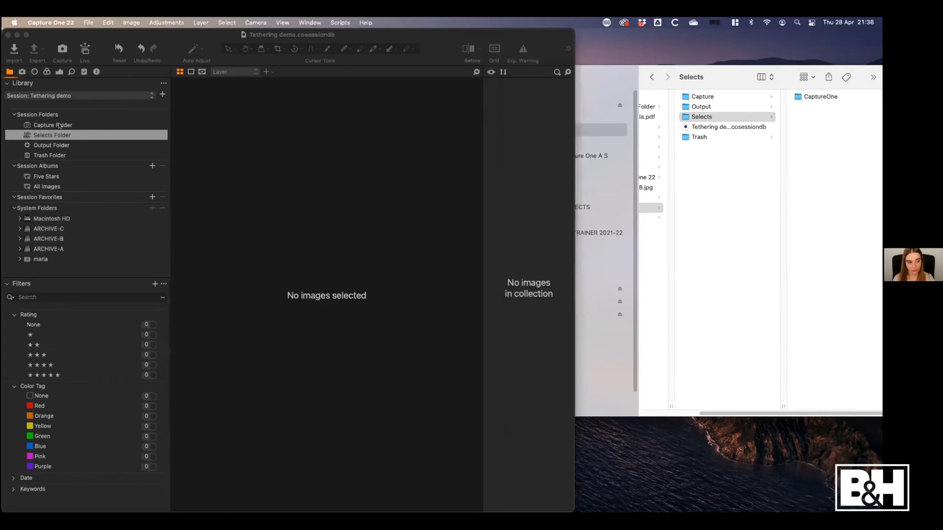
pyautogui.click(76, 125)
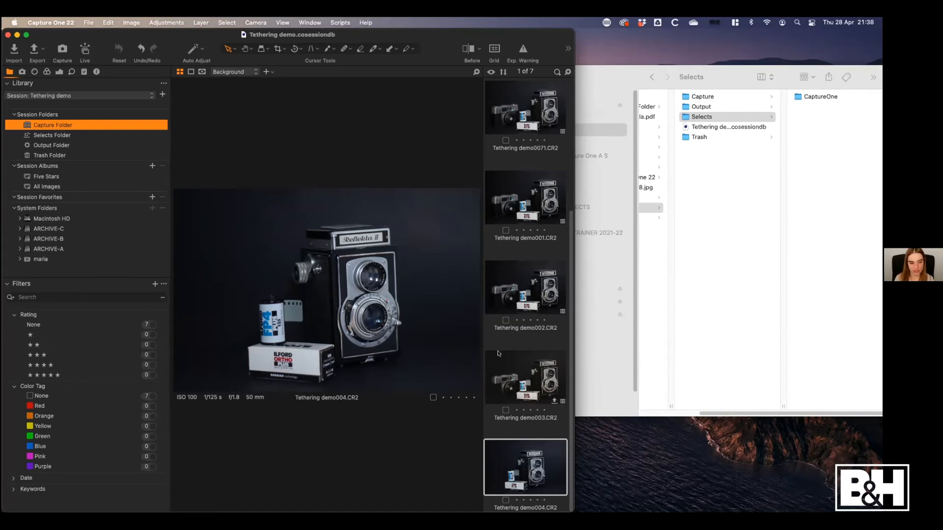
pyautogui.moveTo(571, 250); pyautogui.dragTo(571, 87)
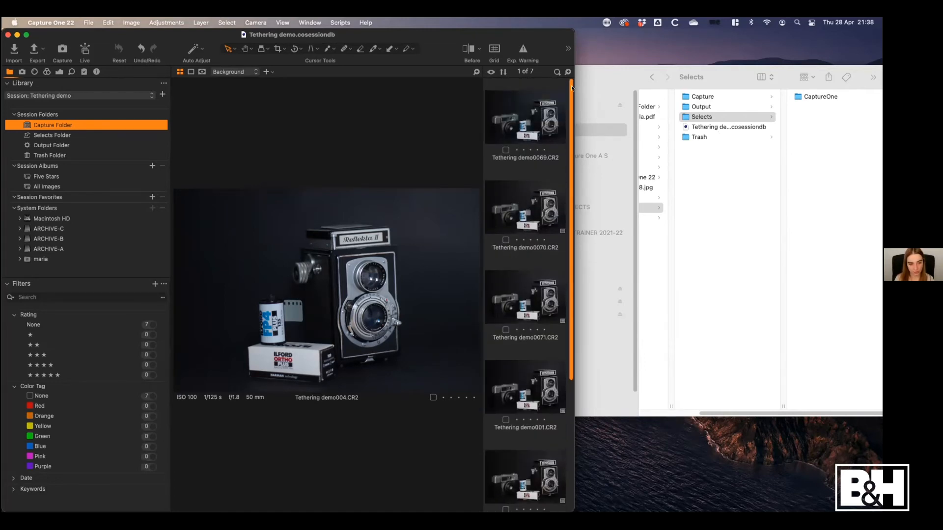
pyautogui.moveTo(540, 119); pyautogui.dragTo(535, 125)
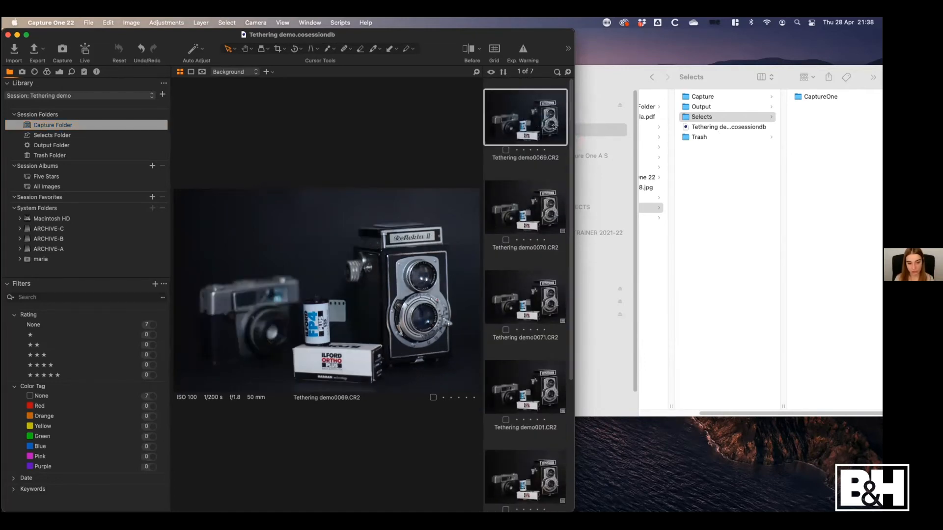
pyautogui.rightClick(521, 118)
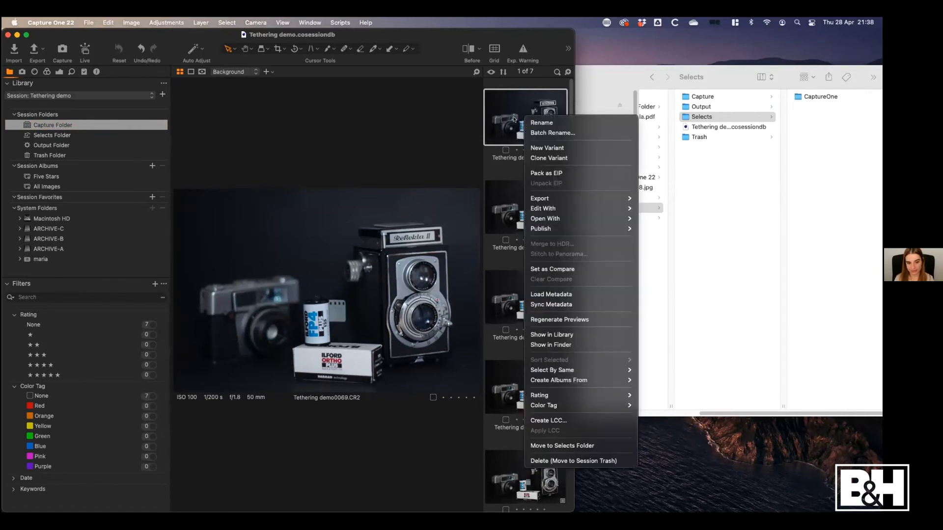
pyautogui.click(566, 462)
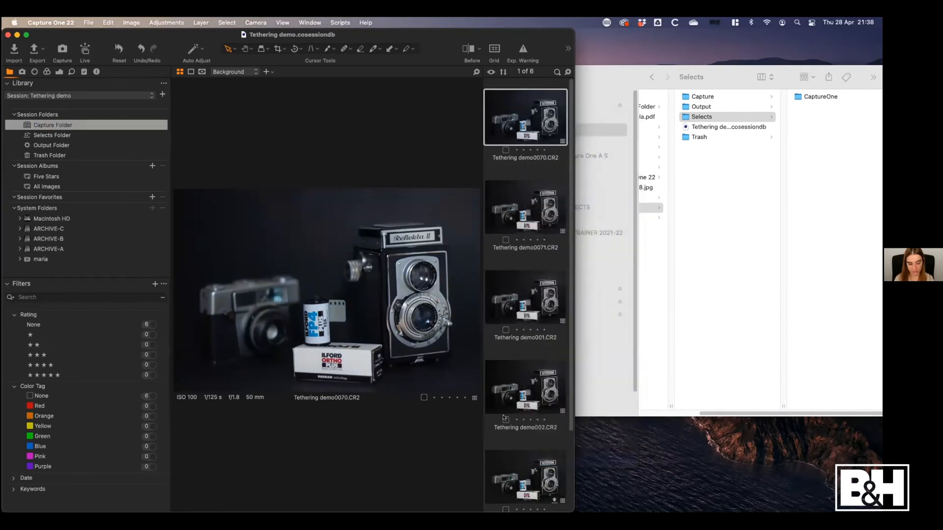
# Inspect the session's Trash folder in Finder, and in Capture One move Tethering demo0069.CR2 from the Trash Folder back to the Capture Folder
pyautogui.click(699, 139)
pyautogui.click(698, 139)
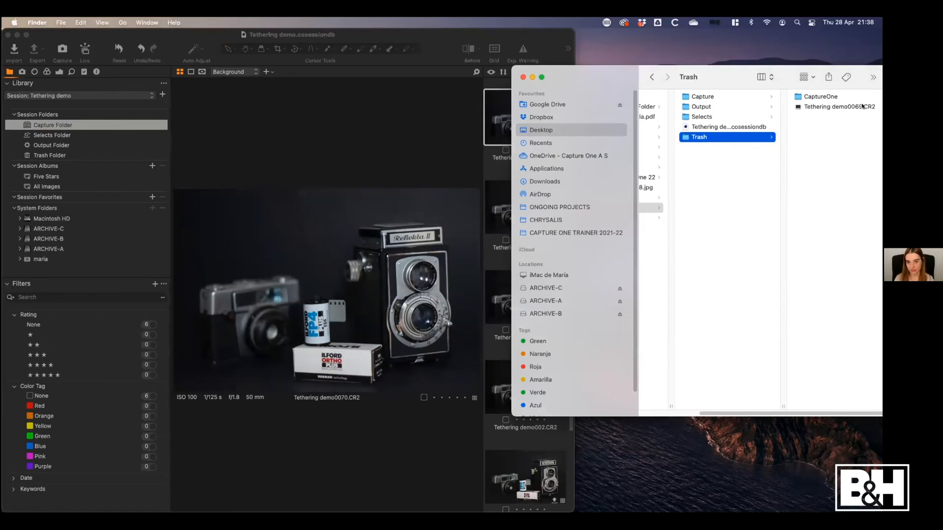
pyautogui.click(65, 146)
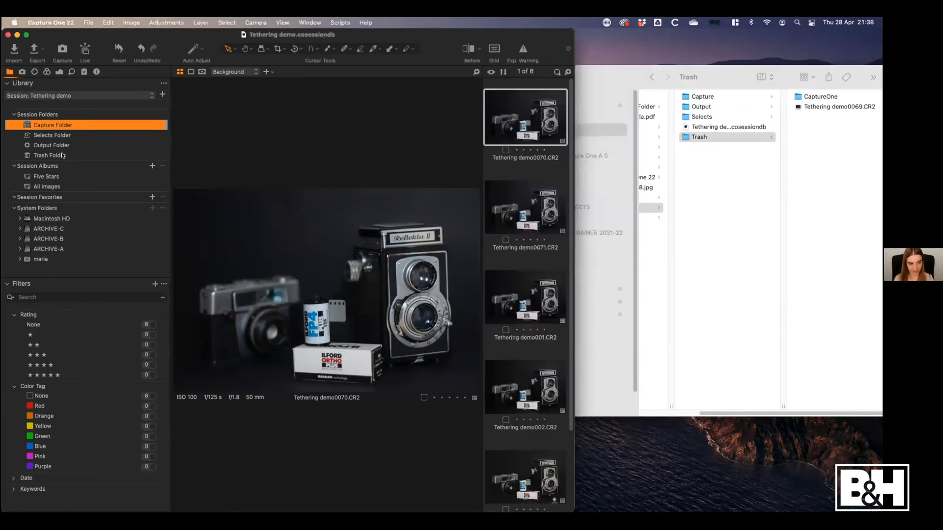
pyautogui.click(64, 156)
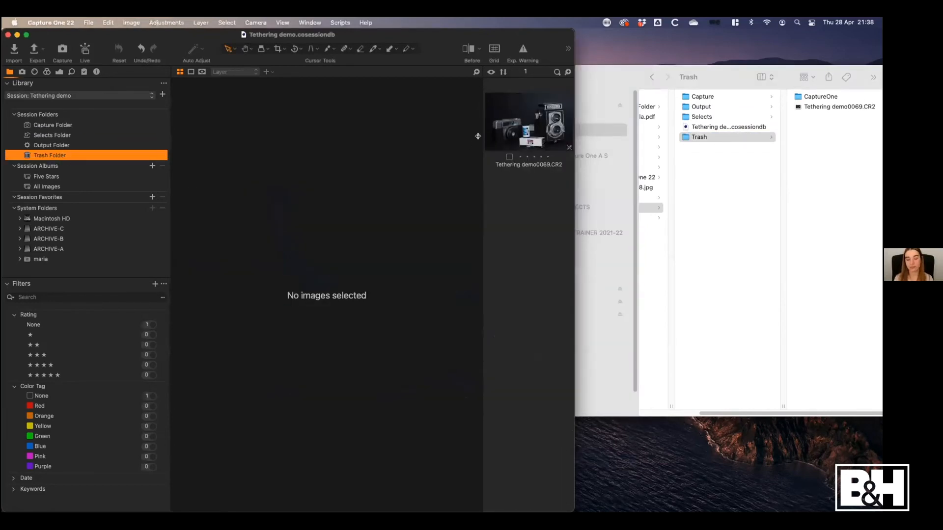
pyautogui.moveTo(498, 126); pyautogui.dragTo(48, 123)
pyautogui.click(58, 123)
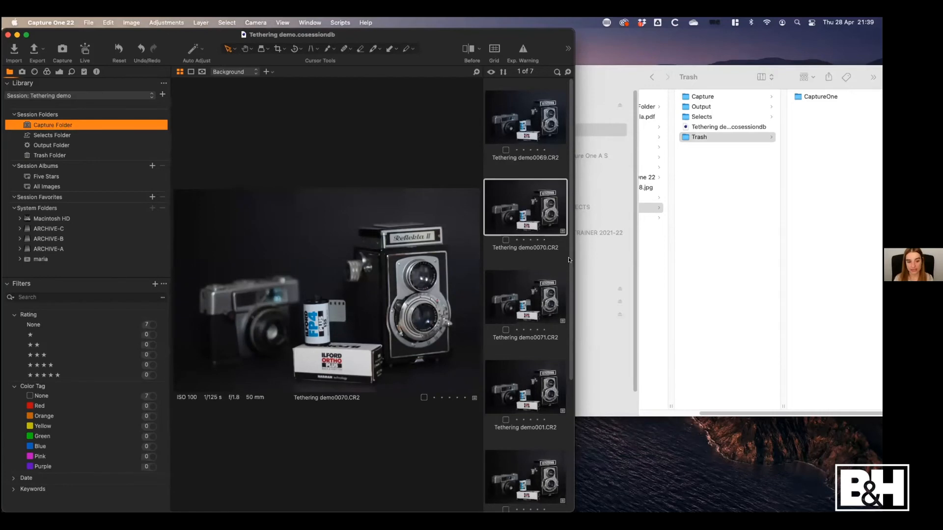
# Select Tethering demo004.CR2 in the Capture Folder and enlarge the Capture One window to fill the screen
pyautogui.scroll(-4, 568, 257)
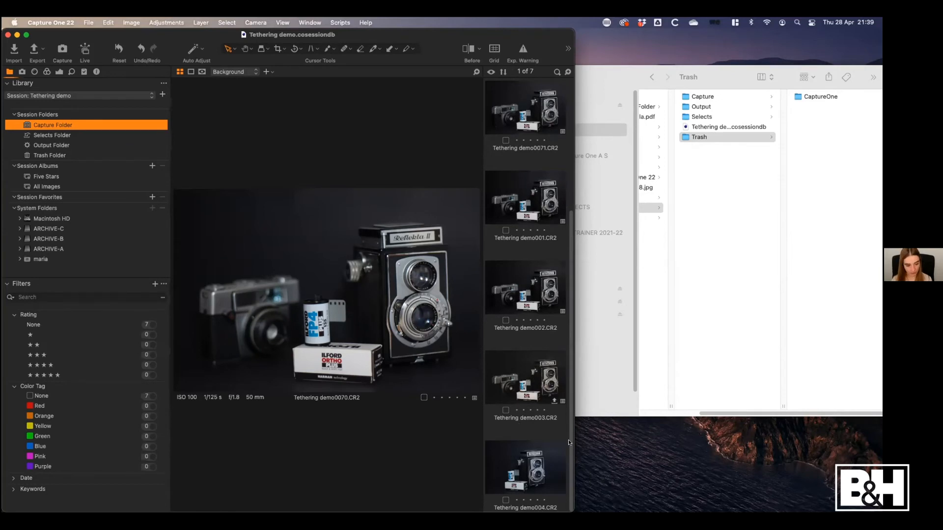
pyautogui.click(534, 455)
pyautogui.click(534, 385)
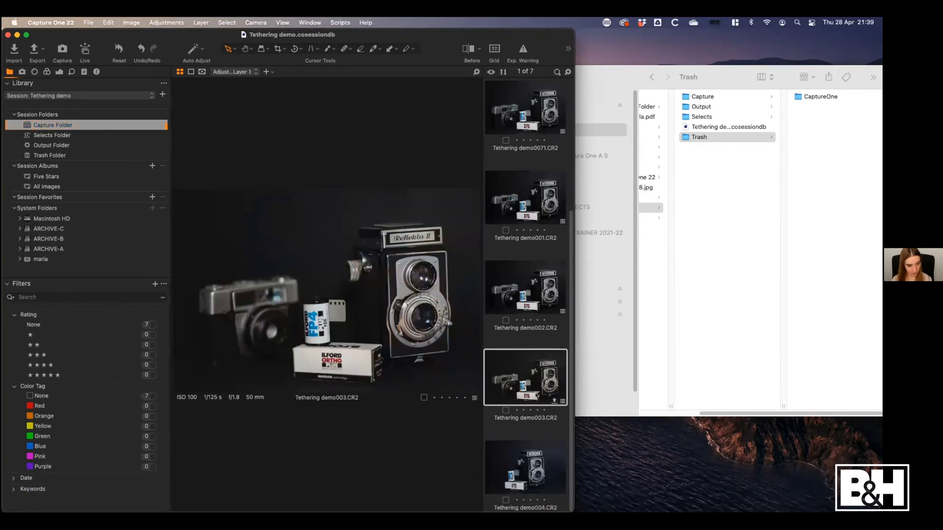
pyautogui.click(529, 456)
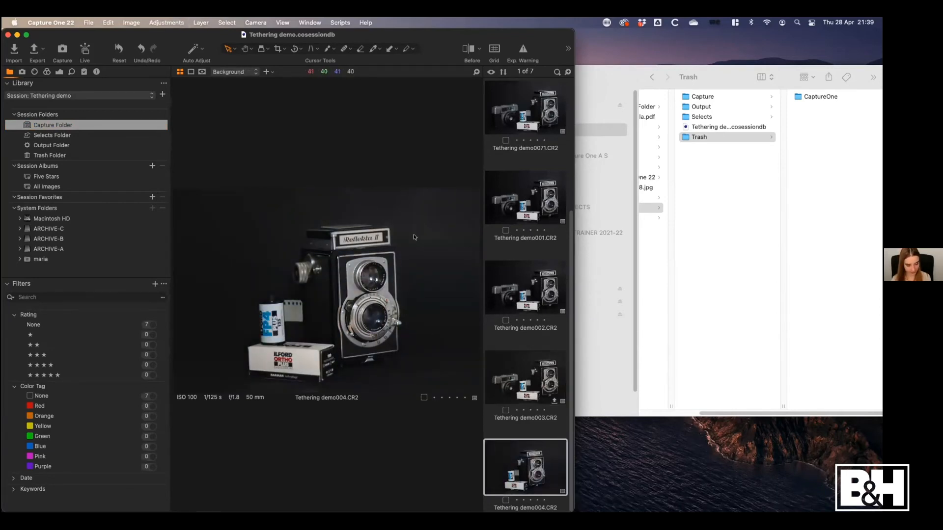
pyautogui.moveTo(439, 33); pyautogui.dragTo(448, 17)
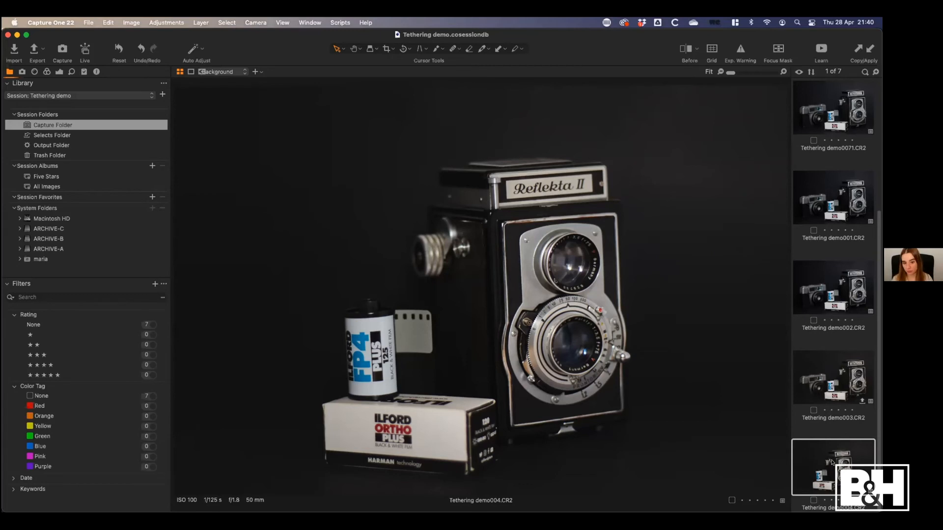
# Create a new variant of Tethering demo004.CR2 and undo its creation
pyautogui.rightClick(819, 460)
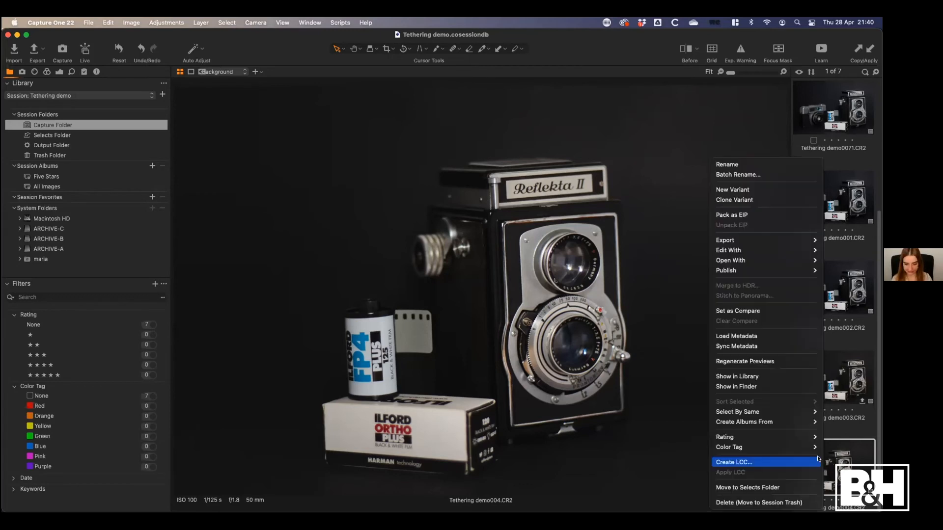
pyautogui.click(755, 190)
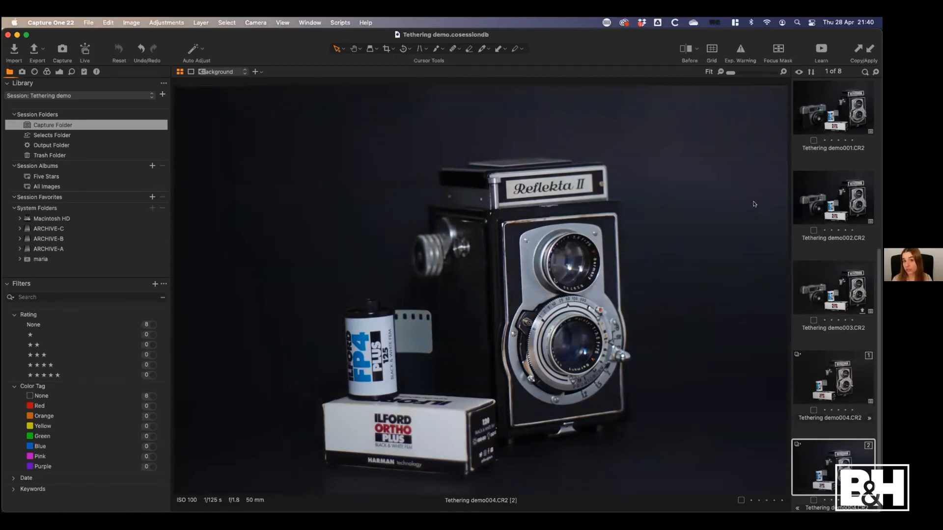
pyautogui.press('super+z')
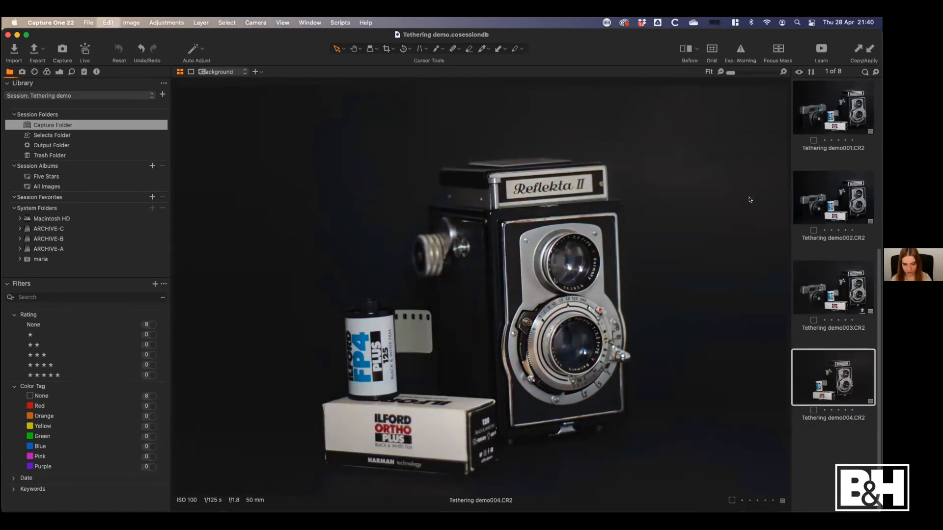
# Clone the edited variant of Tethering demo004.CR2 and crop the clone to a Square ratio around the camera and film
pyautogui.rightClick(835, 457)
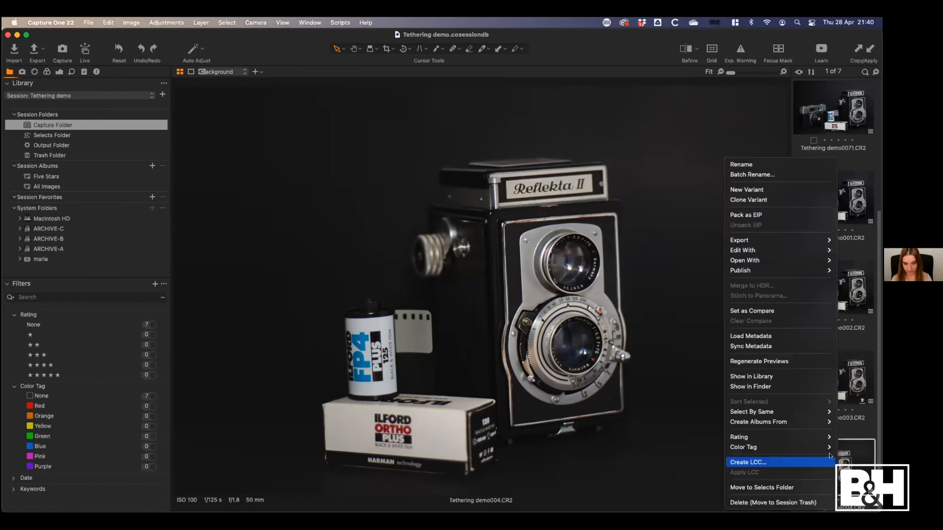
pyautogui.click(769, 201)
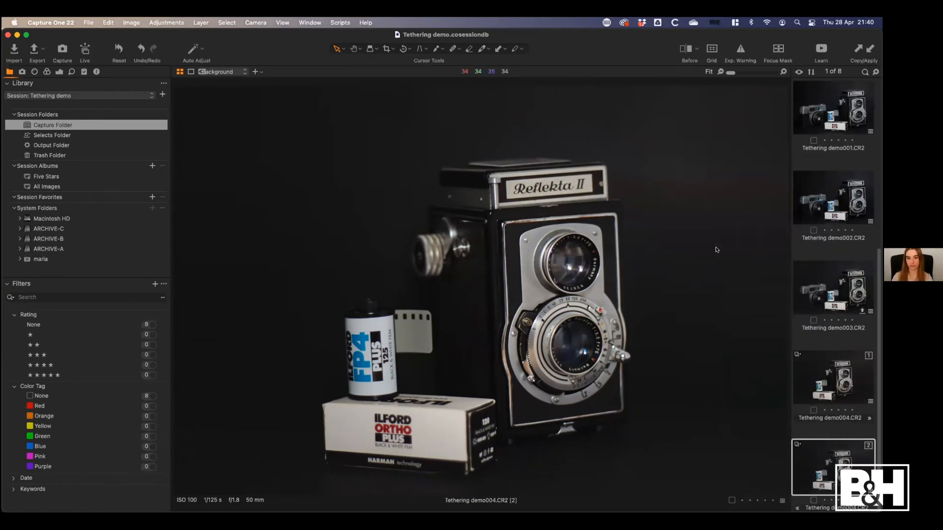
pyautogui.click(386, 46)
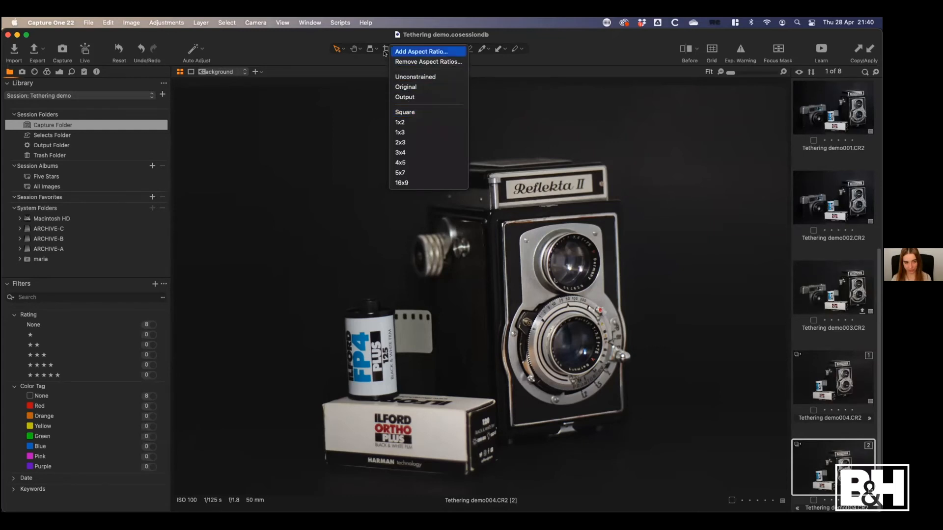
pyautogui.click(422, 111)
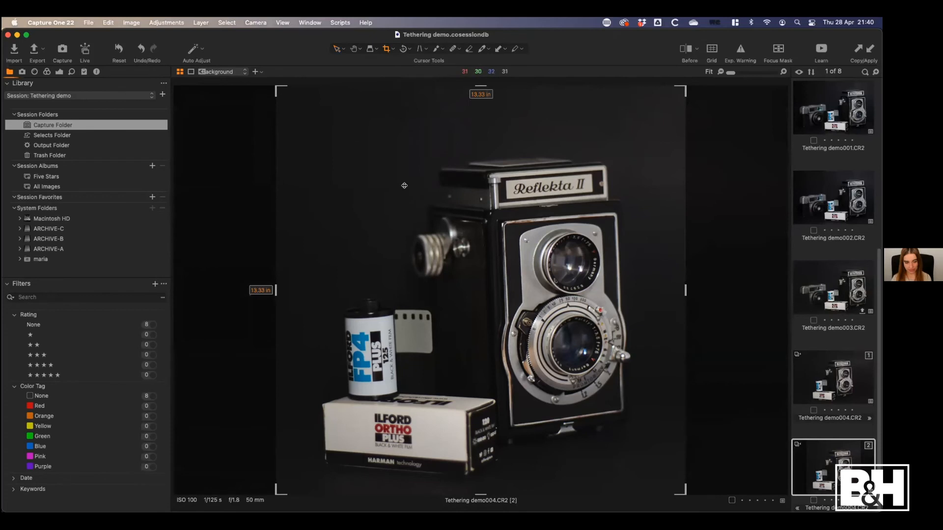
pyautogui.moveTo(441, 204); pyautogui.dragTo(442, 221)
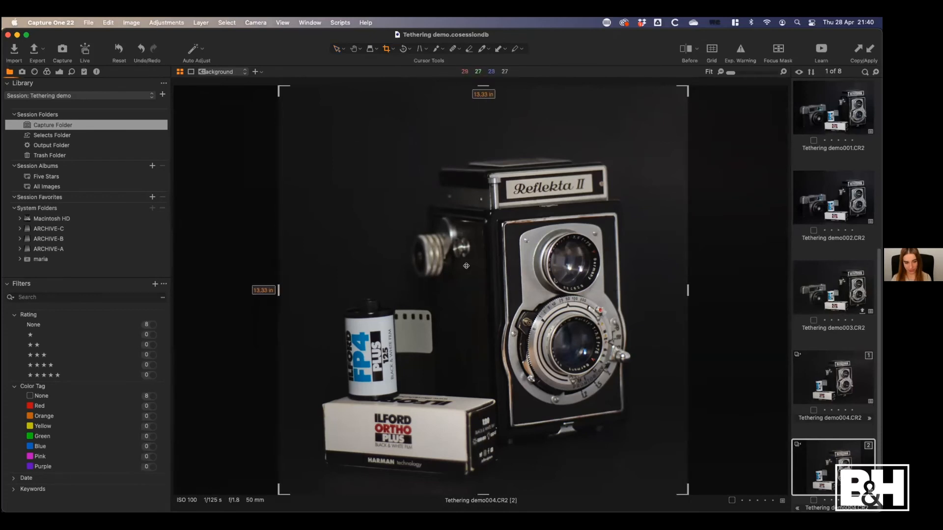
pyautogui.press('h')
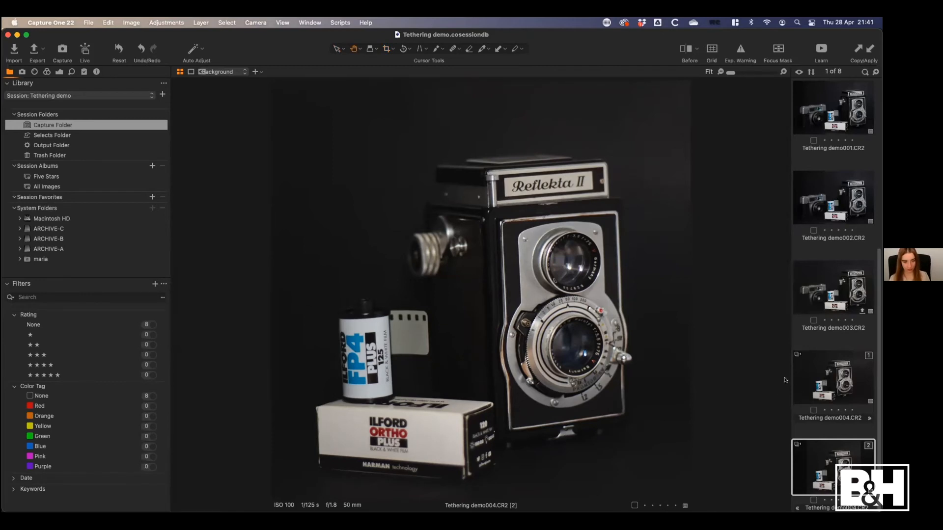
# Clone the square variant and crop the new clone to a 4x5 portrait of about 10.67 × 13.33 in around the subject
pyautogui.rightClick(832, 453)
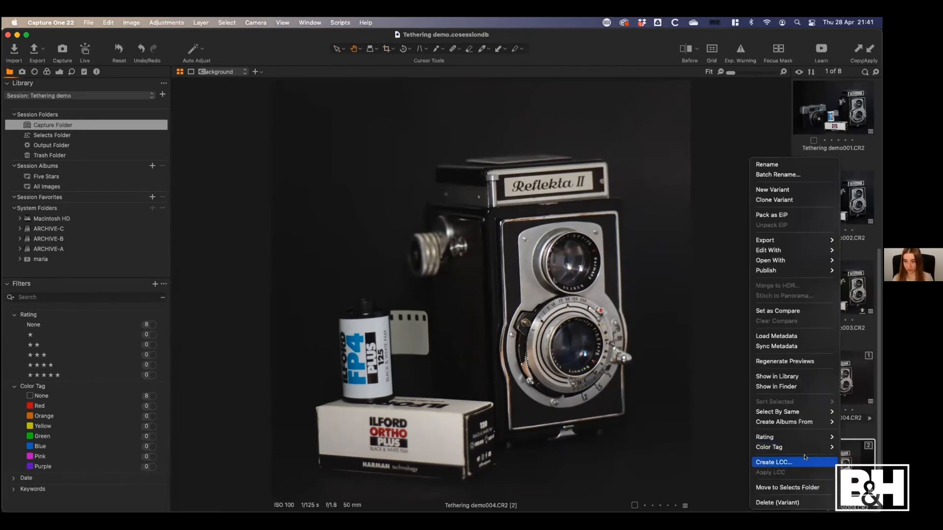
pyautogui.click(786, 200)
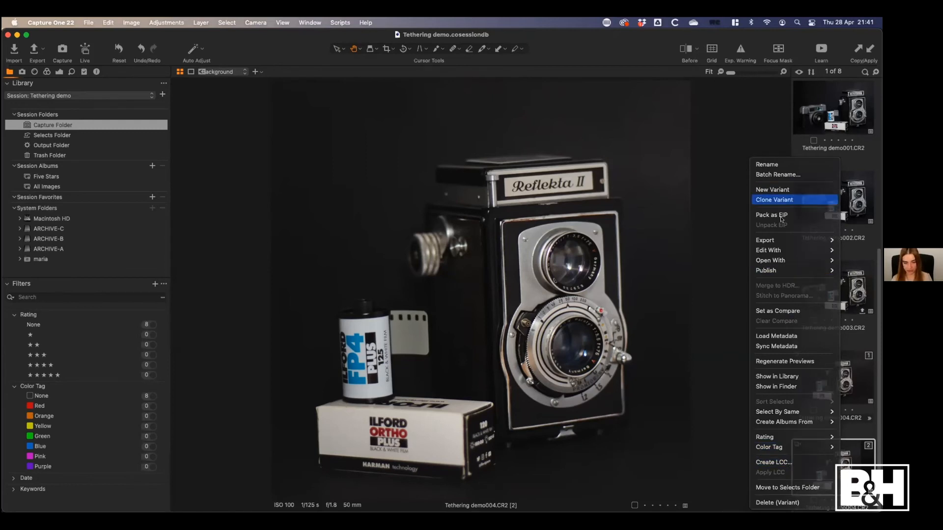
pyautogui.click(385, 50)
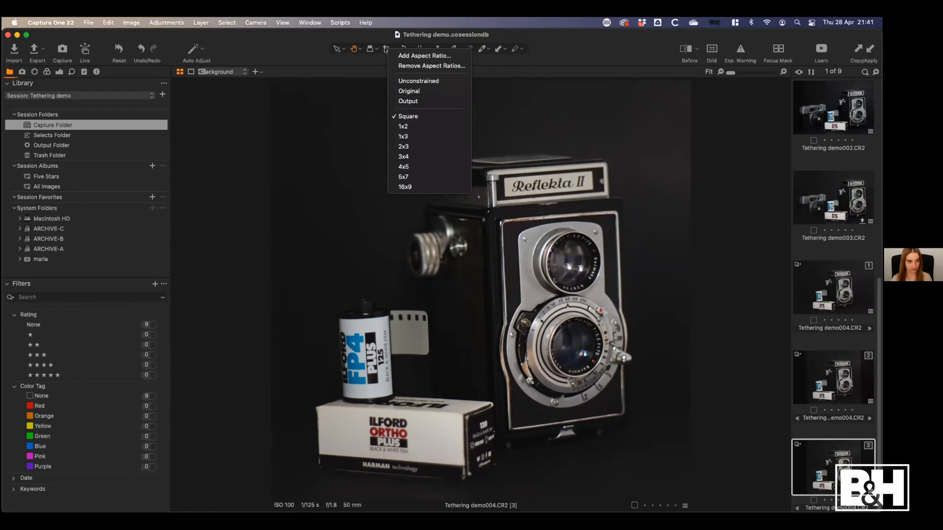
pyautogui.click(413, 167)
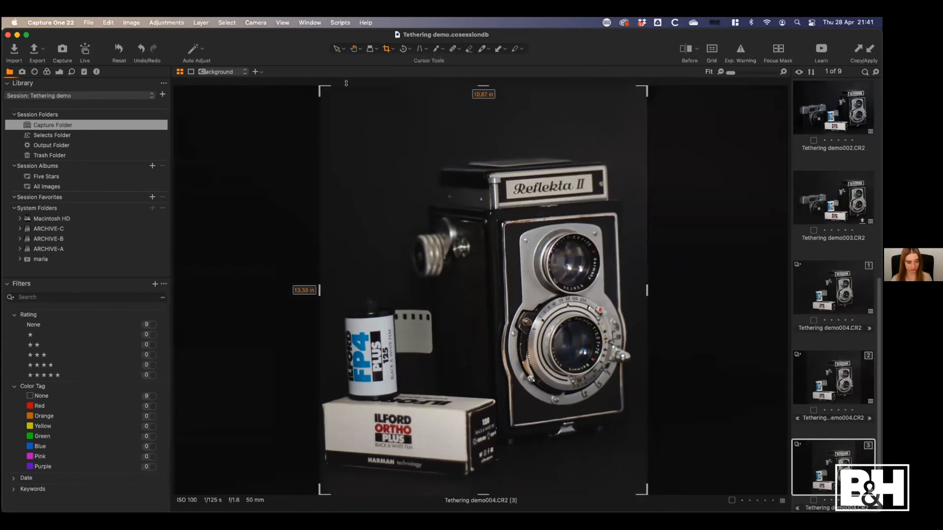
pyautogui.moveTo(431, 159); pyautogui.dragTo(420, 159)
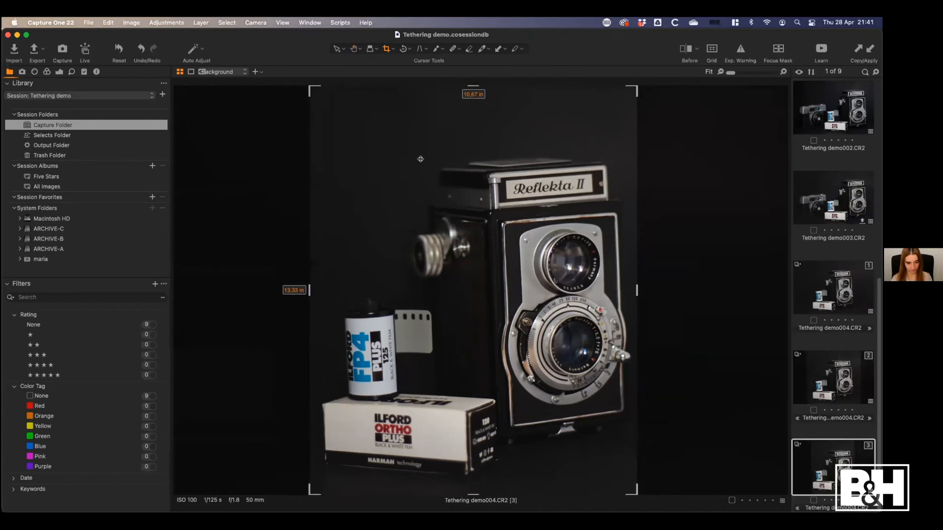
pyautogui.moveTo(485, 234); pyautogui.dragTo(495, 232)
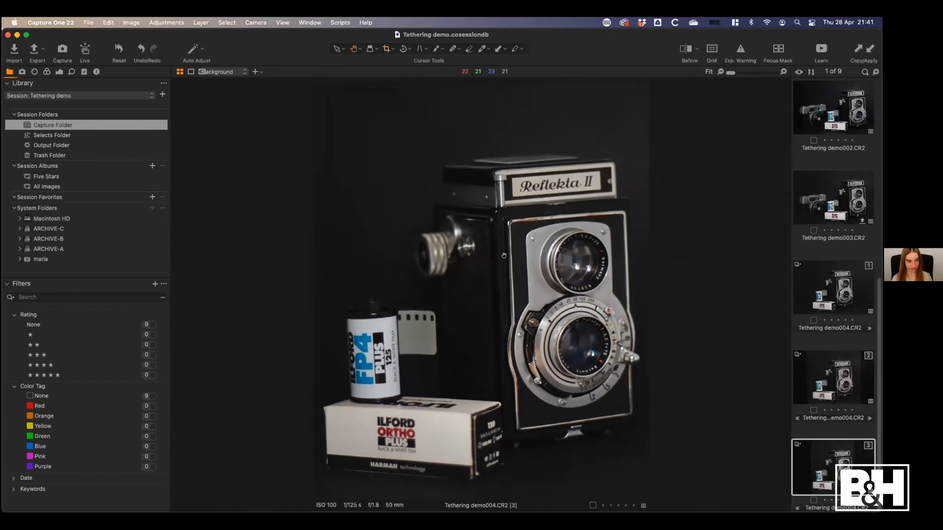
# Redraw the third variant's 4x5 crop in landscape orientation at about 15.17 × 12.14 in
pyautogui.press('c')
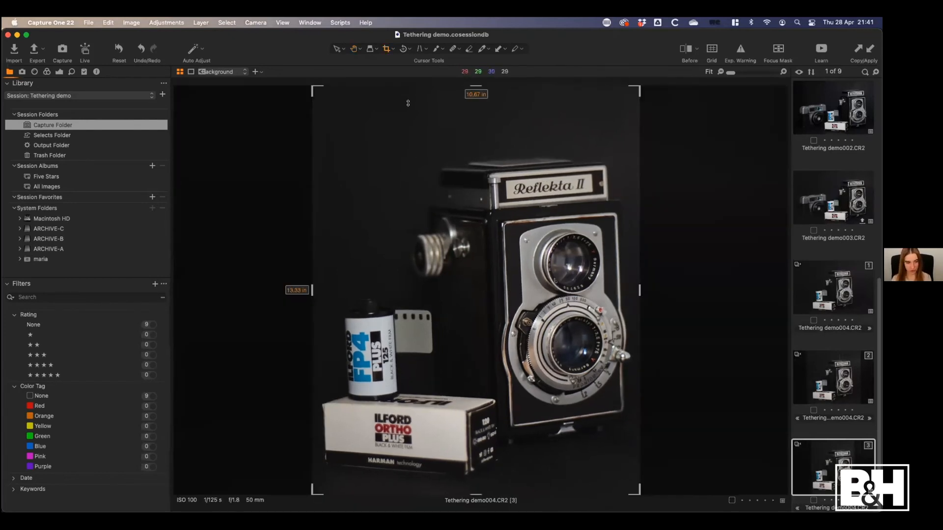
pyautogui.moveTo(563, 268); pyautogui.dragTo(626, 279)
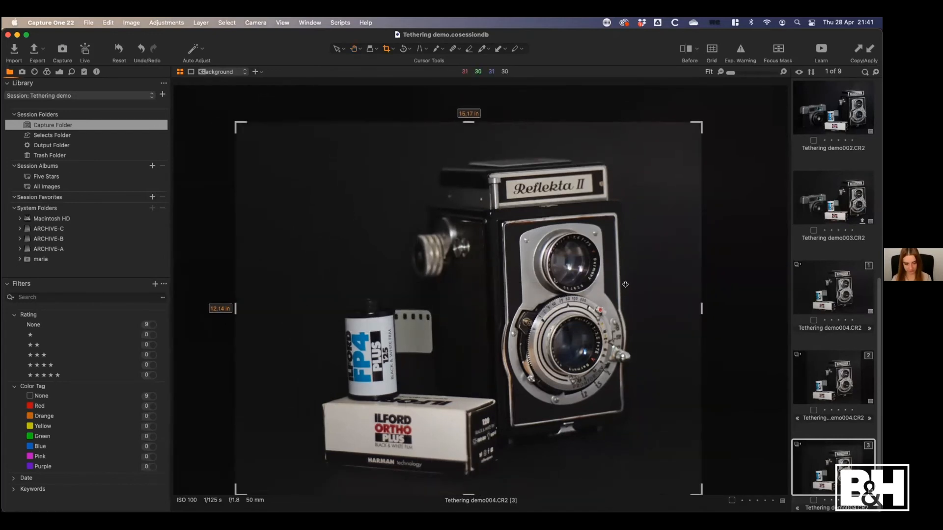
pyautogui.press('h')
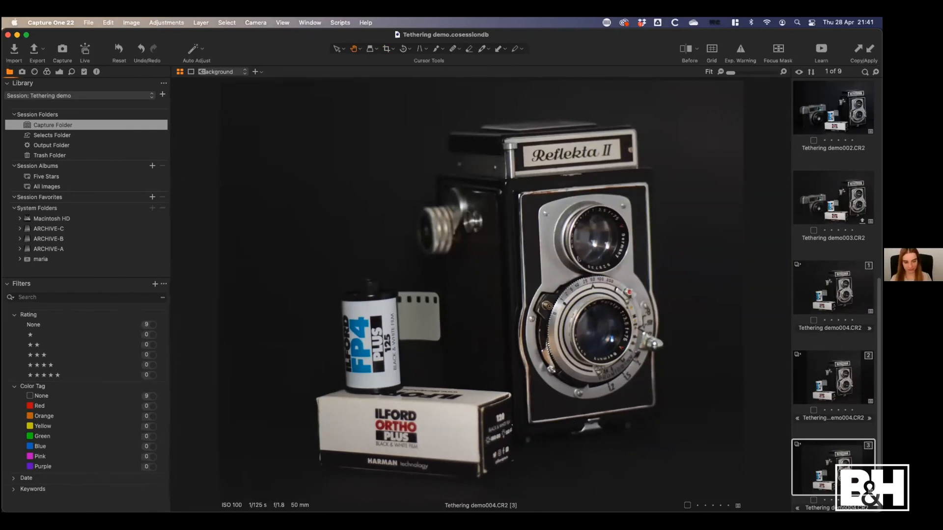
# Give the third variant a green color tag and five stars, and select all three Tethering demo004.CR2 variants for comparison
pyautogui.click(813, 500)
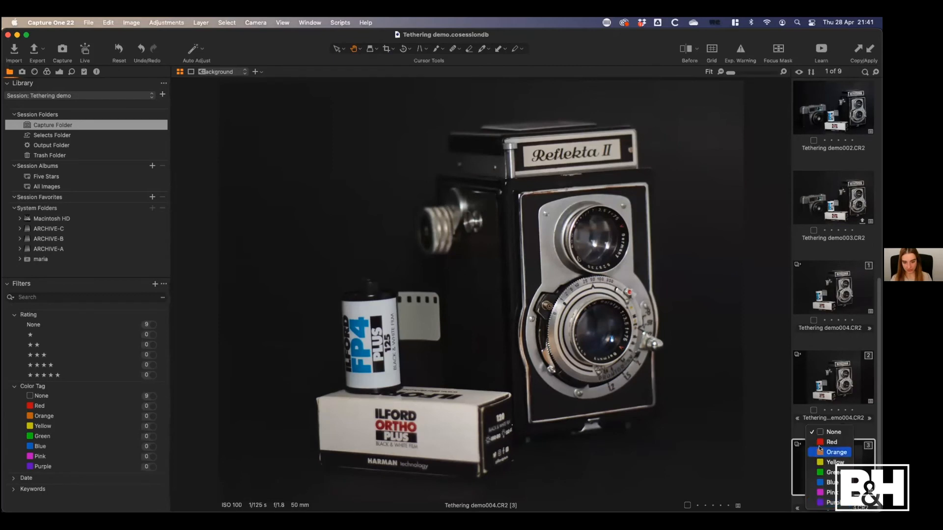
pyautogui.click(829, 475)
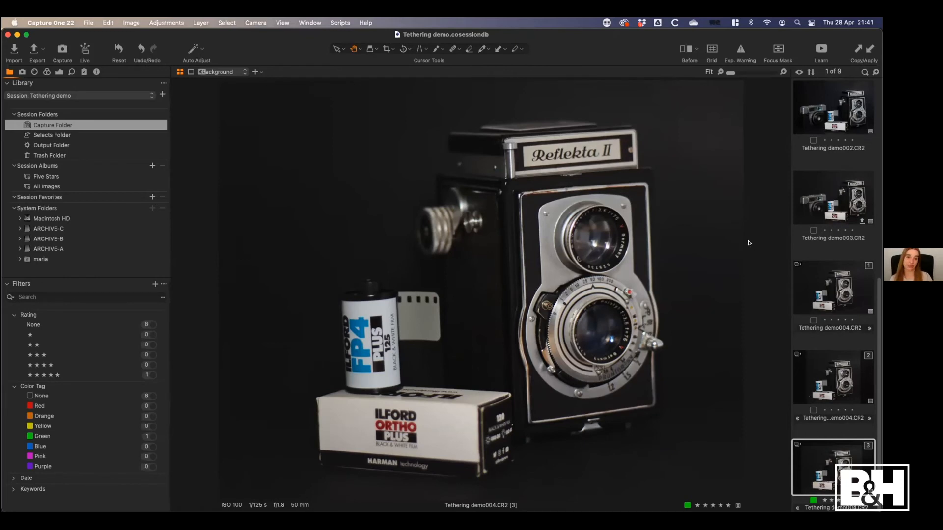
pyautogui.keyDown('shift'); pyautogui.click(844, 295); pyautogui.keyUp('shift')
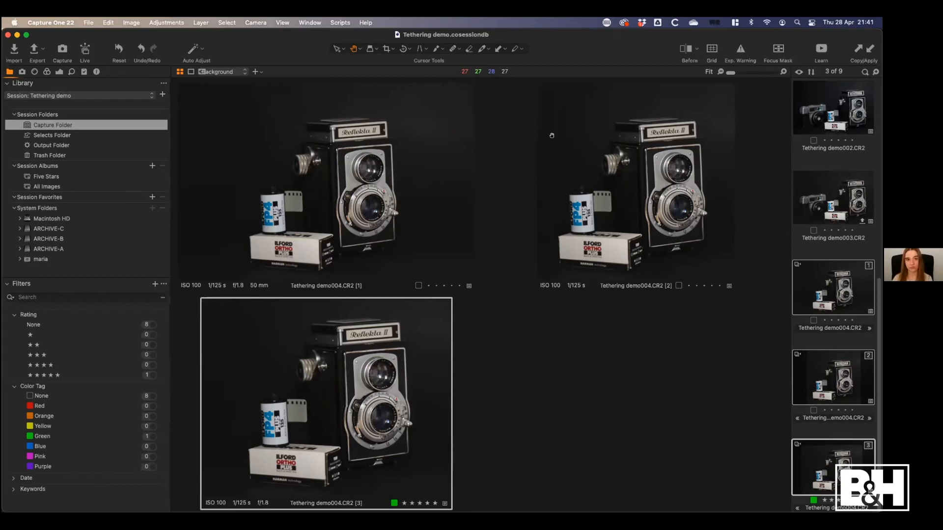
# View the three Tethering demo004.CR2 variants full screen, and try Dark, Light and White viewer backgrounds around them
pyautogui.press('g')
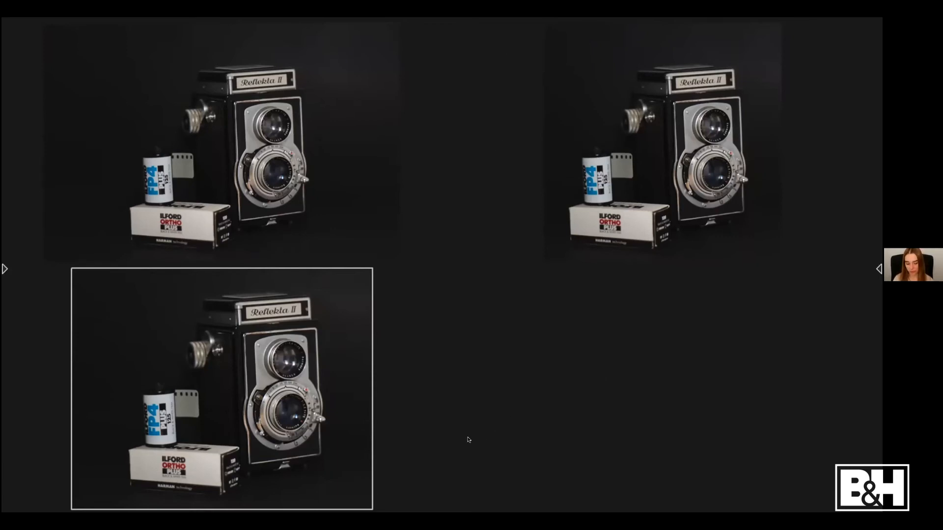
pyautogui.press('f')
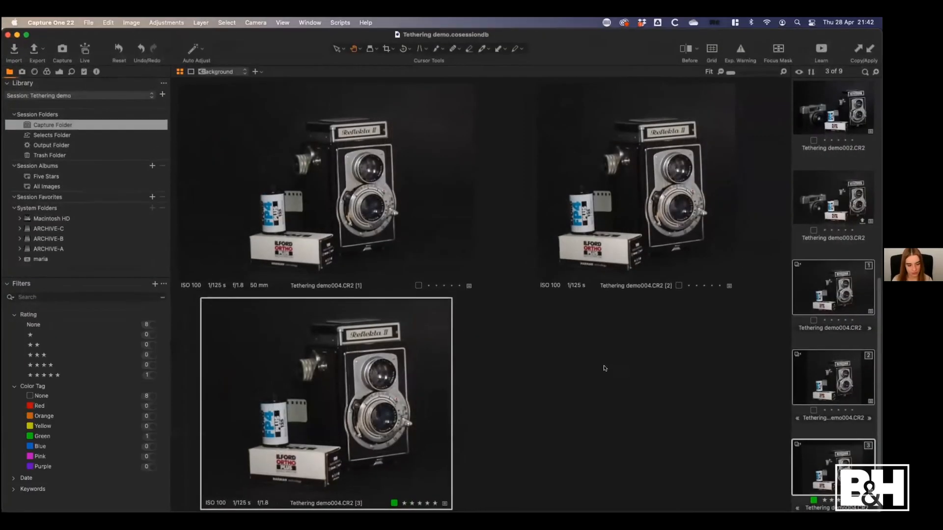
pyautogui.rightClick(604, 368)
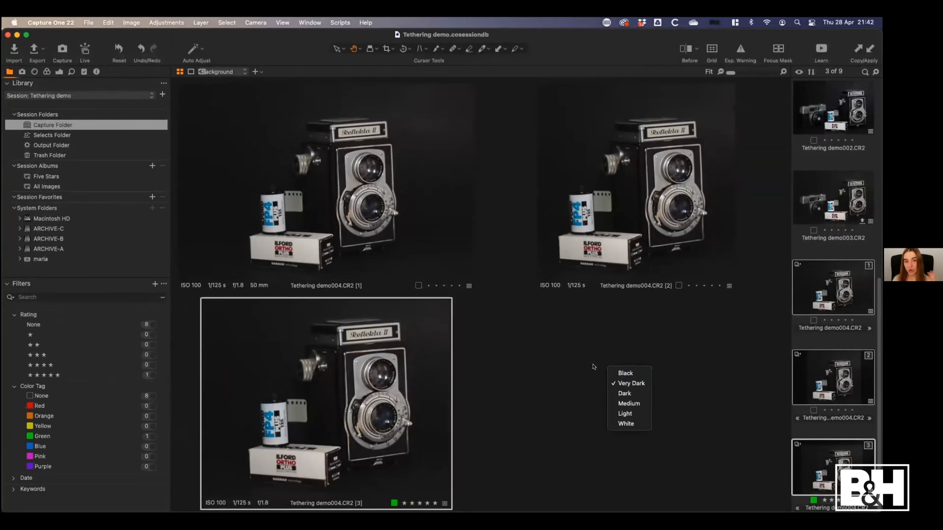
pyautogui.click(629, 393)
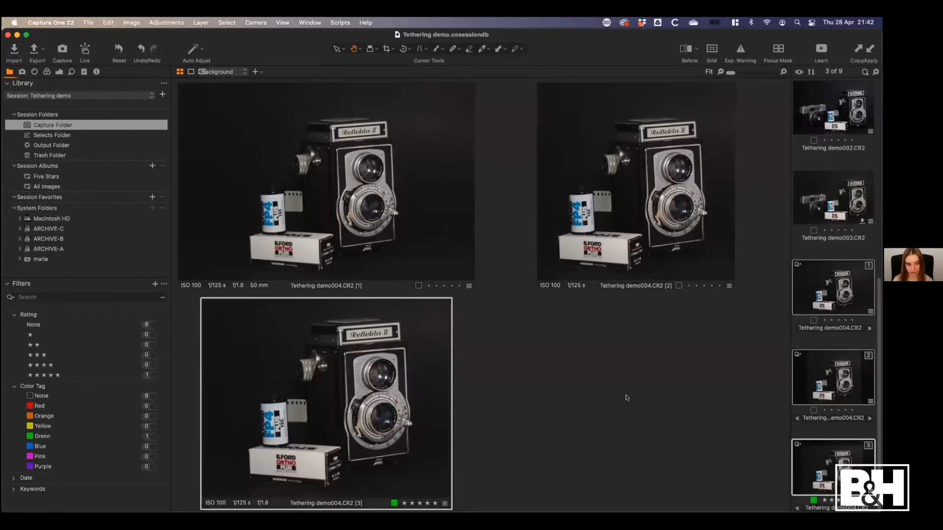
pyautogui.rightClick(624, 366)
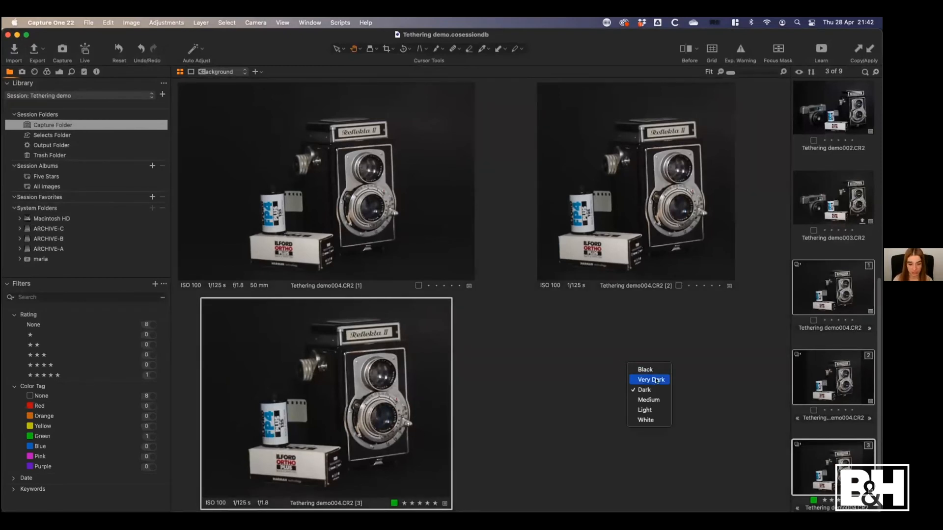
pyautogui.click(644, 410)
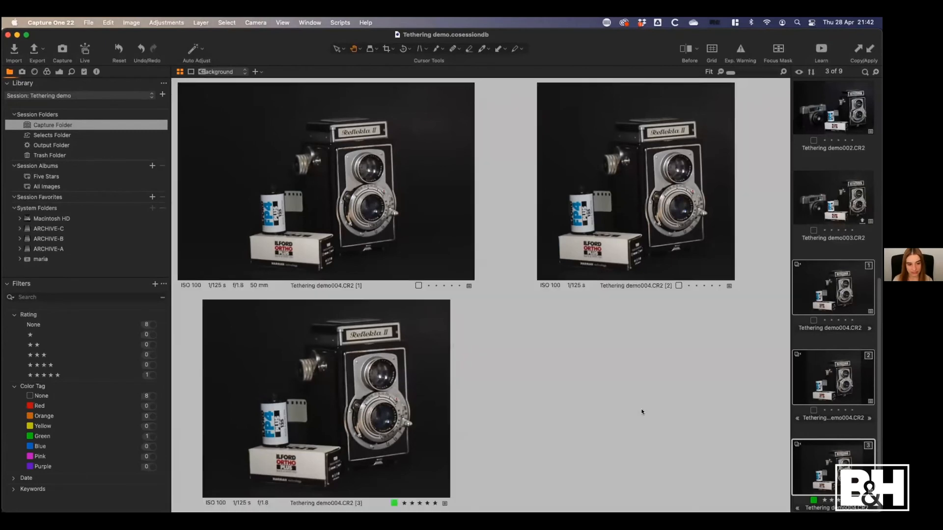
pyautogui.rightClick(630, 405)
pyautogui.click(636, 459)
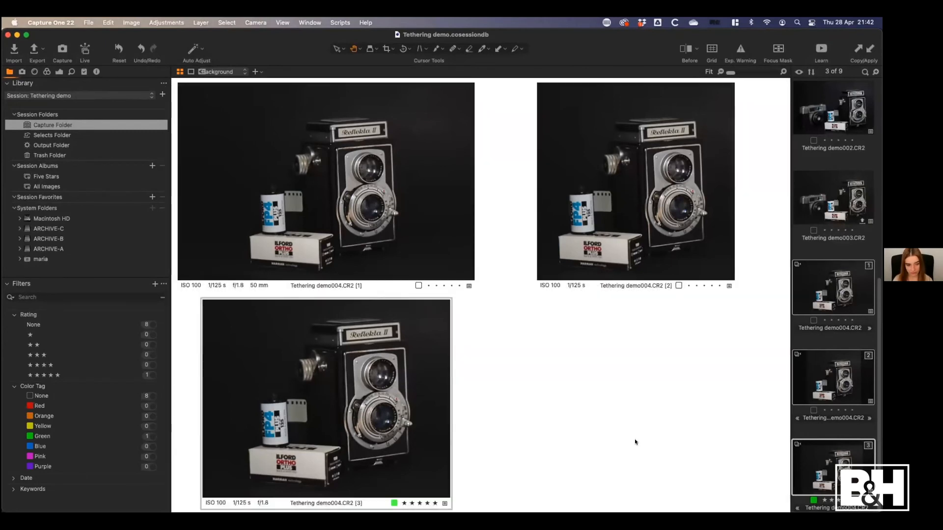
# Switch the viewer background to Light and then to Medium, and compare the three variants full screen against it
pyautogui.rightClick(605, 364)
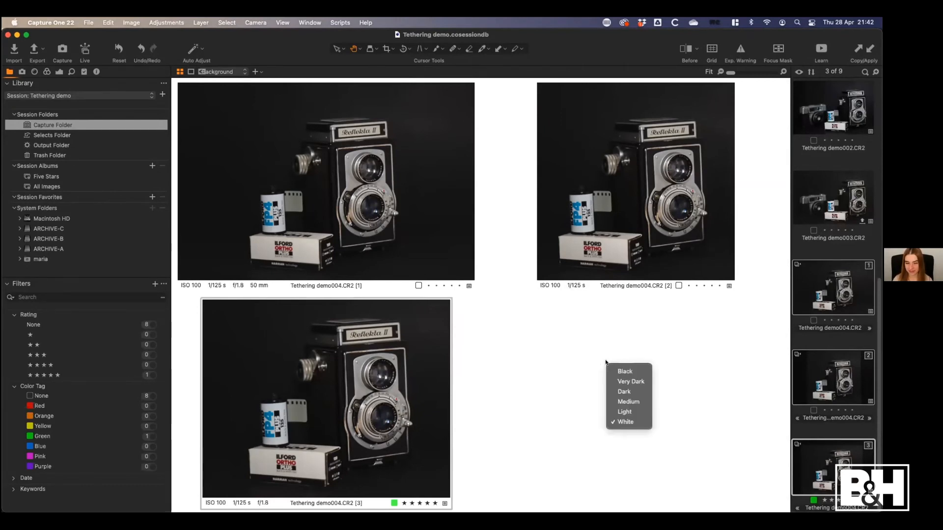
pyautogui.click(635, 411)
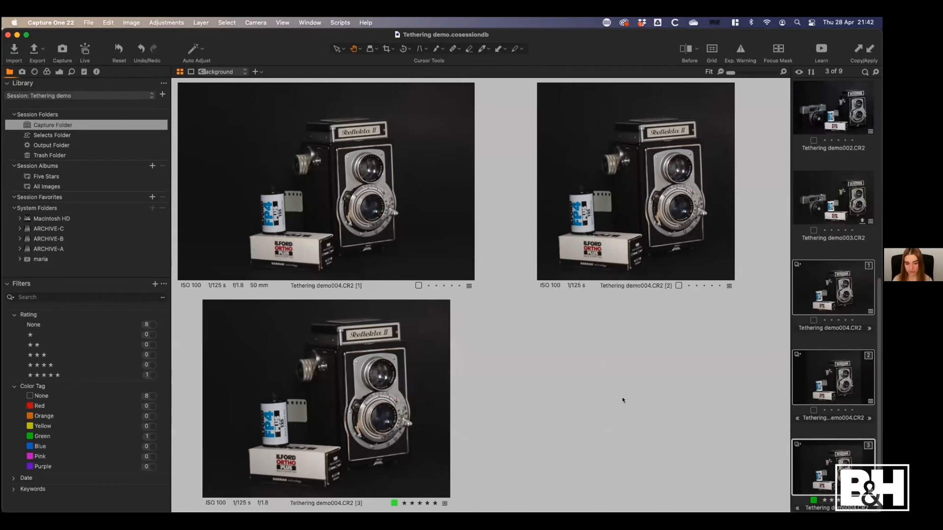
pyautogui.rightClick(627, 393)
pyautogui.click(636, 429)
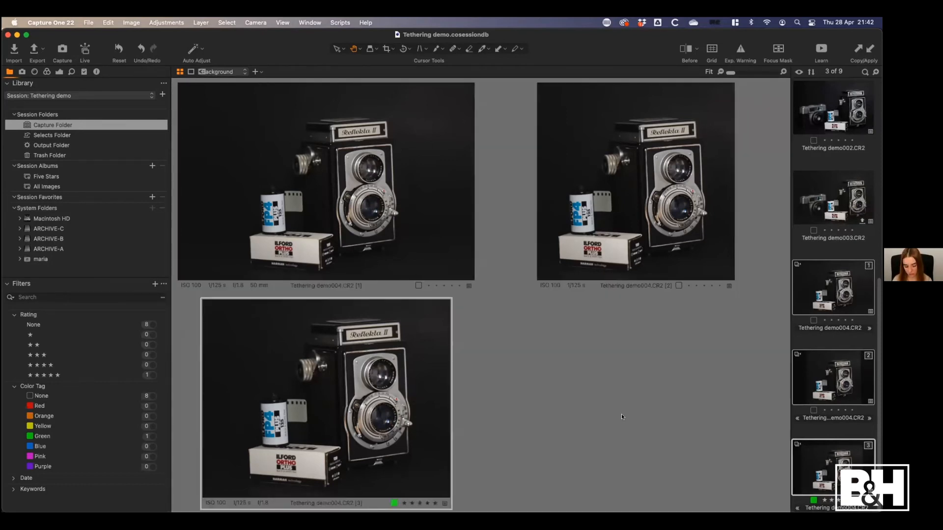
pyautogui.hotkey('alt', 'f')
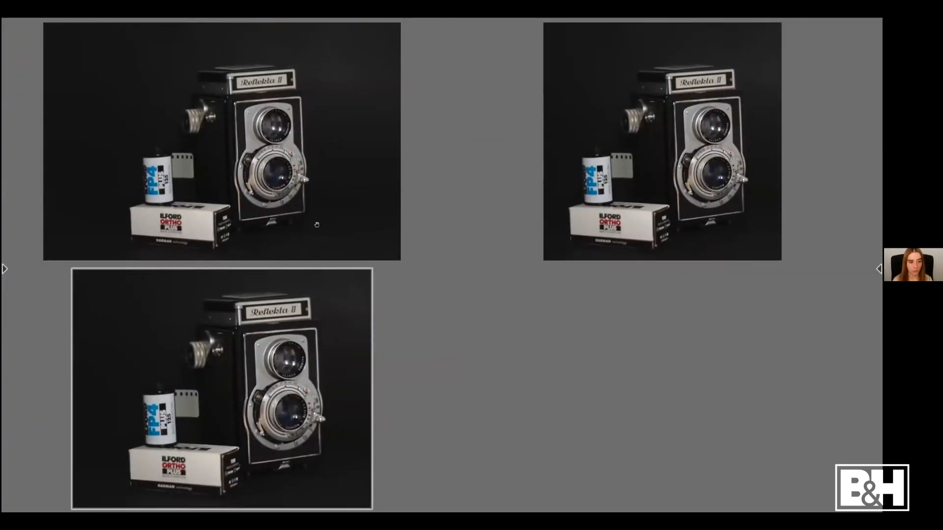
pyautogui.moveTo(880, 334)
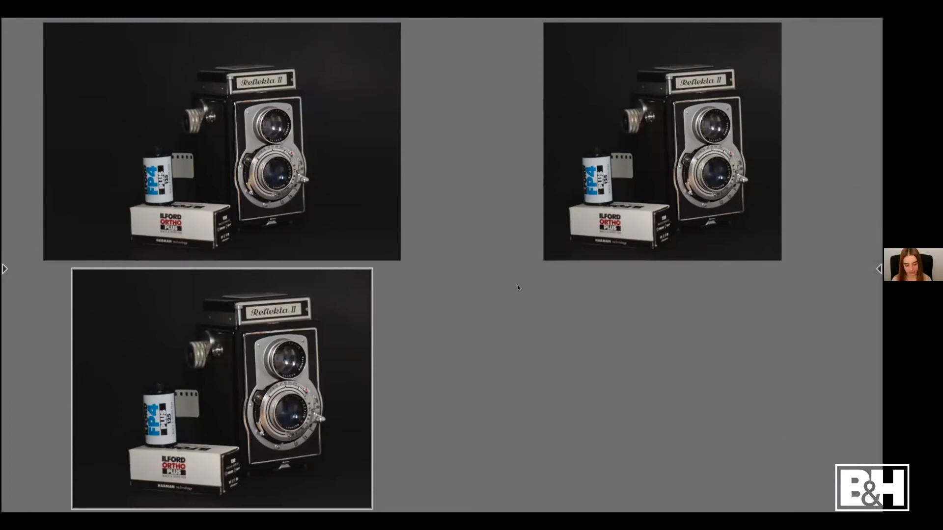
pyautogui.press('f')
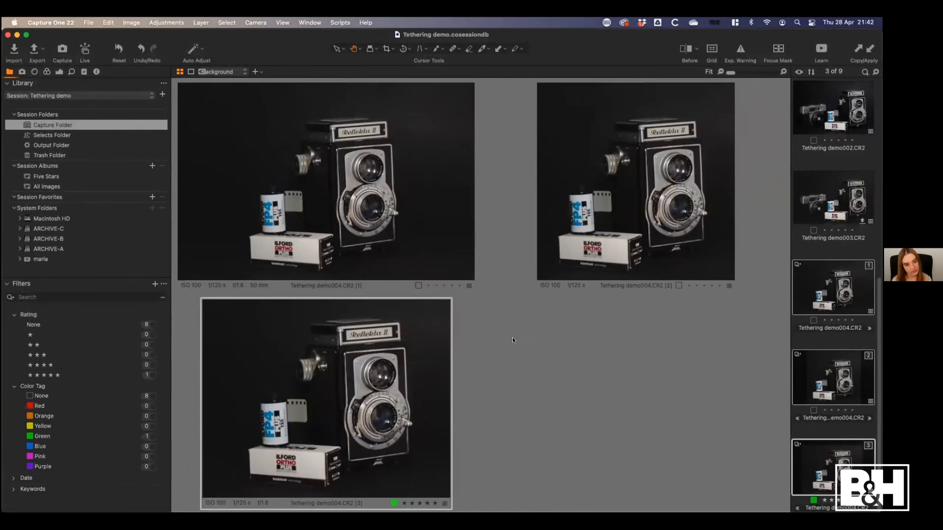
# Switch the viewer background to Very Dark and back to Medium
pyautogui.rightClick(534, 345)
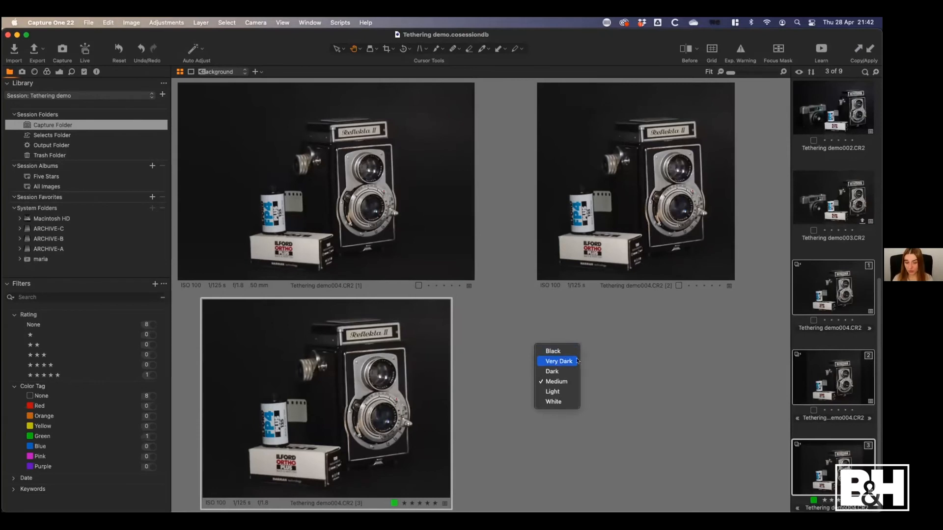
pyautogui.click(563, 366)
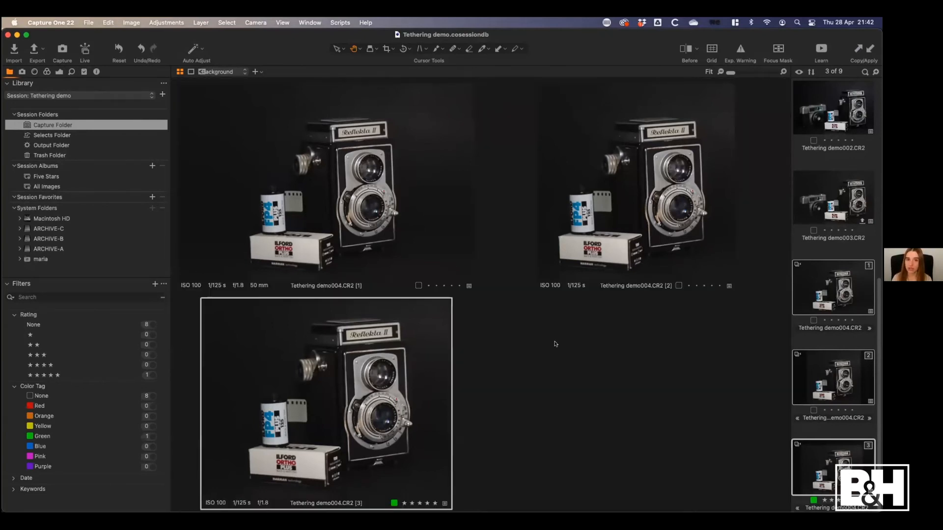
pyautogui.rightClick(540, 352)
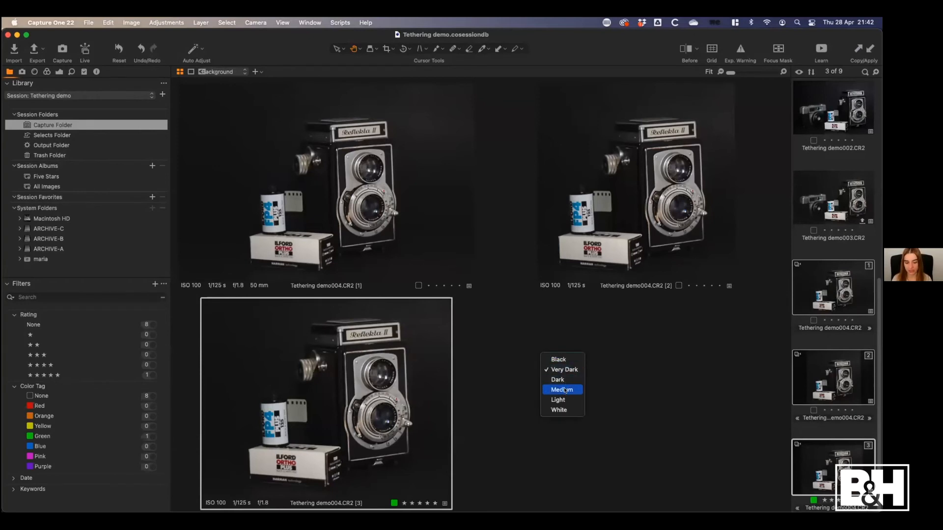
pyautogui.click(564, 390)
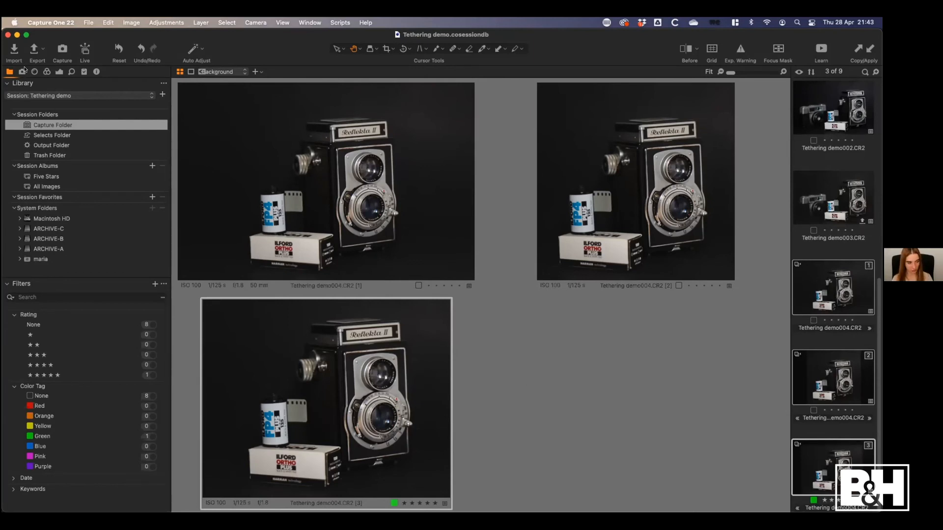
# Show the tethered capture and overlay tools, and arrange the session window beside a Finder window opened on the Output folder
pyautogui.click(22, 71)
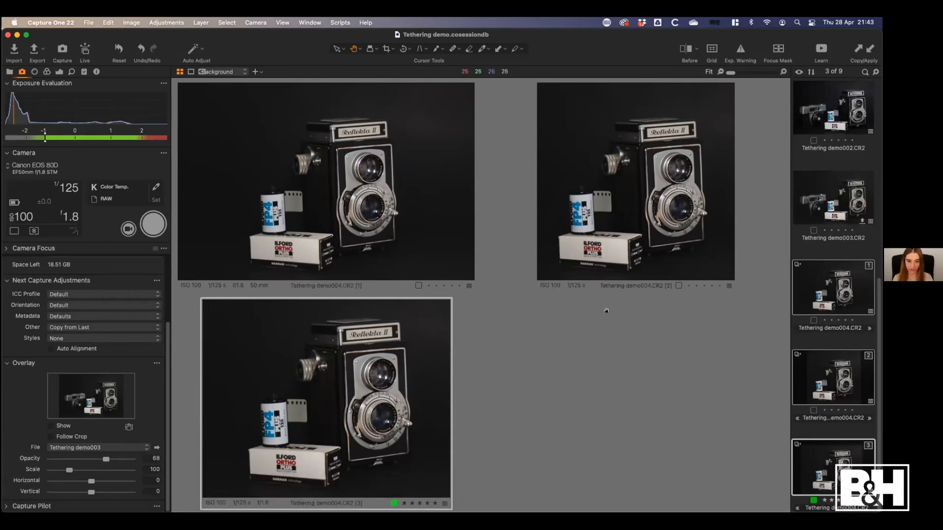
pyautogui.moveTo(606, 44); pyautogui.dragTo(590, 41)
pyautogui.moveTo(651, 32); pyautogui.dragTo(621, 31)
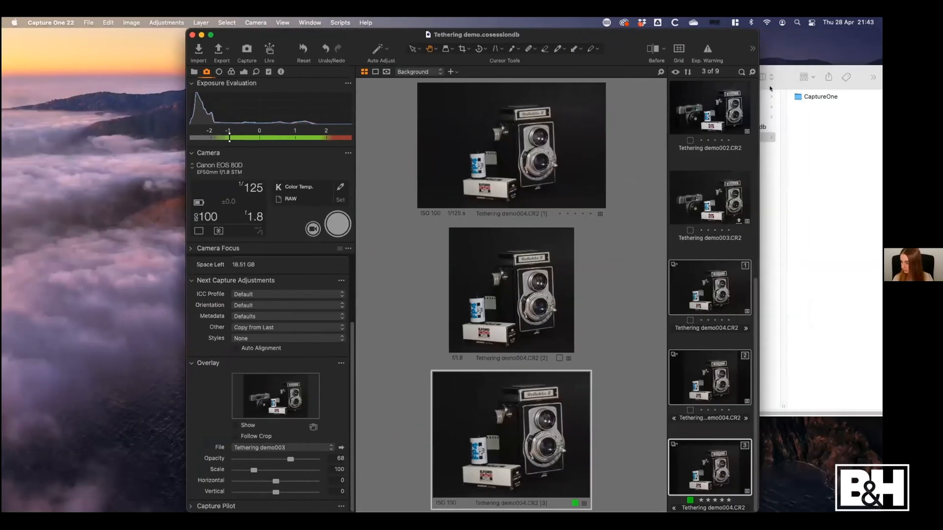
pyautogui.moveTo(787, 74); pyautogui.dragTo(343, 62)
pyautogui.click(585, 26)
pyautogui.click(590, 34)
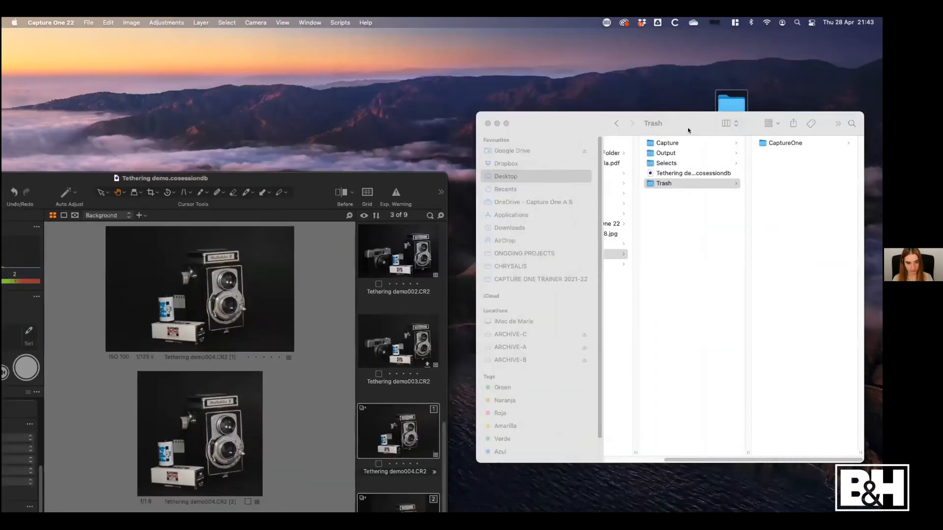
pyautogui.moveTo(690, 132); pyautogui.dragTo(709, 68)
pyautogui.click(656, 177)
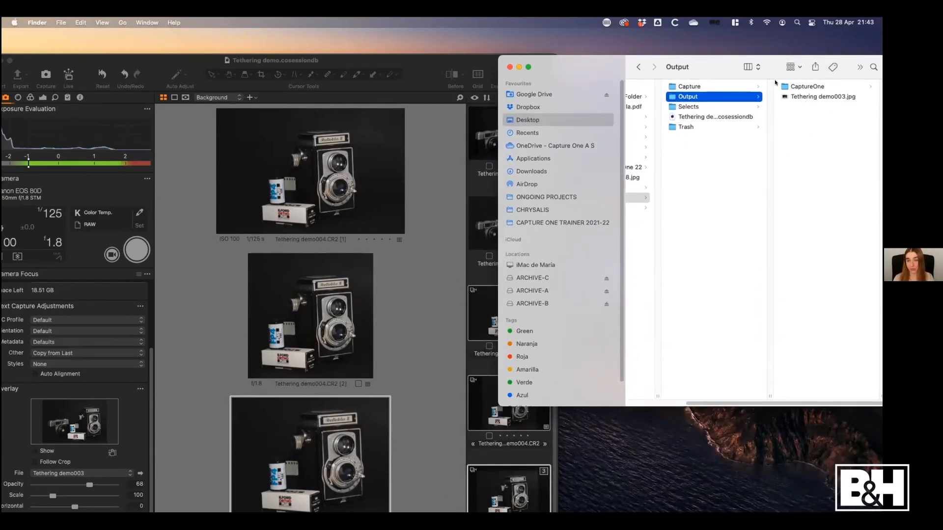
pyautogui.moveTo(420, 54); pyautogui.dragTo(438, 28)
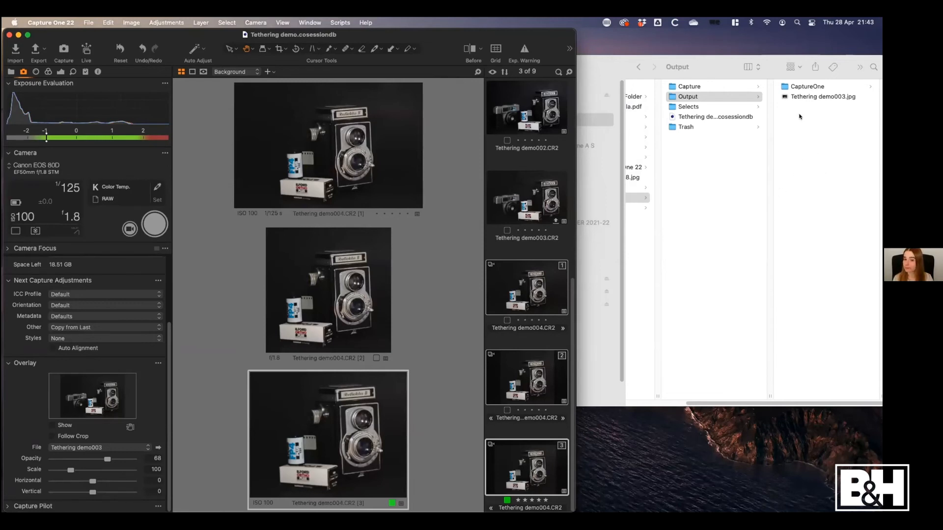
# Load Tethering demo003.jpg from the Finder Output folder as the overlay, and switch the overlay file to Introducing Capture One 220068
pyautogui.click(774, 120)
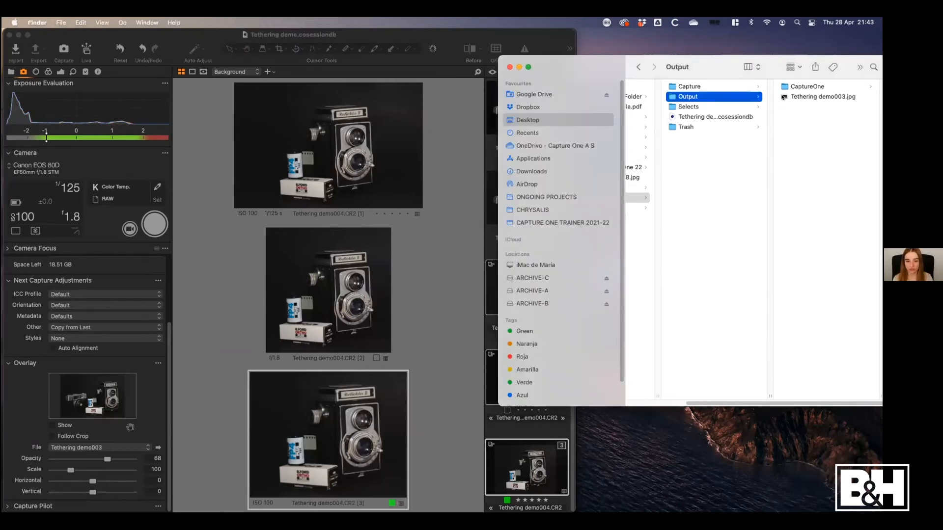
pyautogui.moveTo(784, 98); pyautogui.dragTo(81, 395)
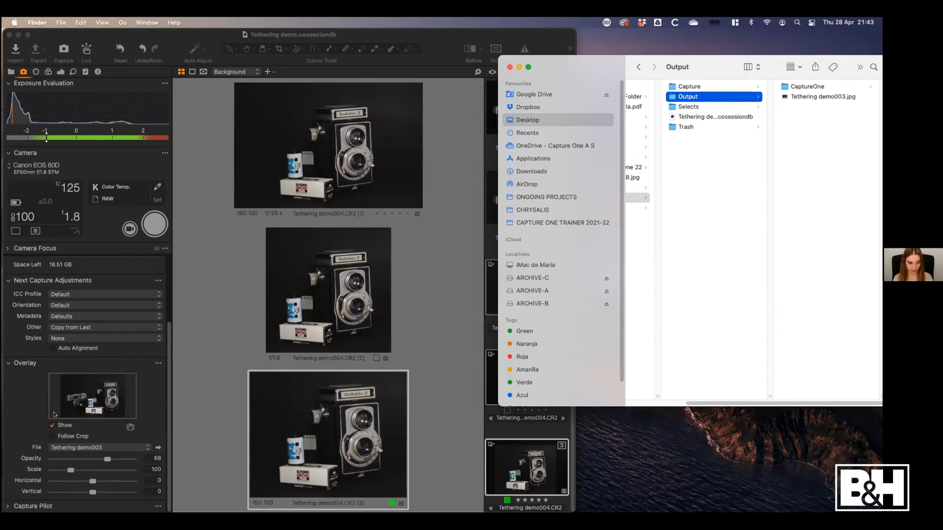
pyautogui.click(68, 449)
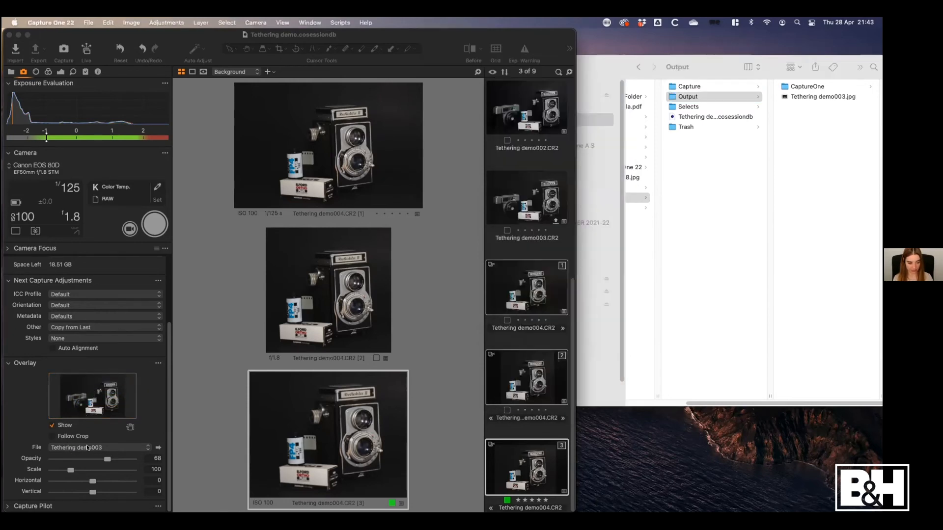
pyautogui.click(87, 447)
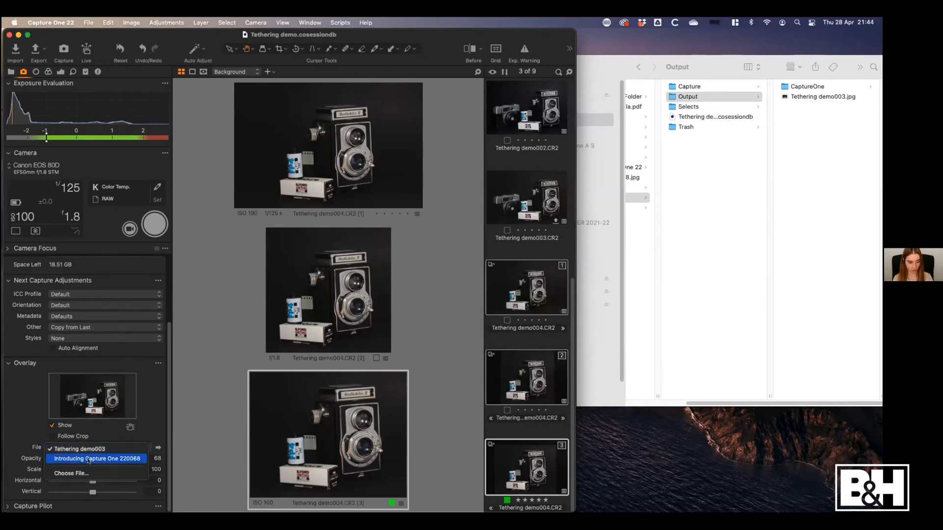
pyautogui.click(87, 459)
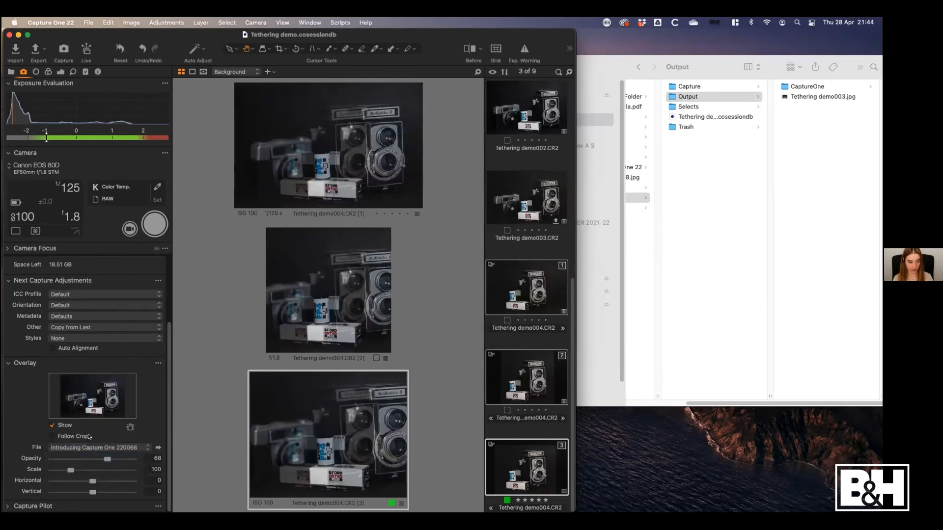
# Set the overlay opacity to 47 and change the overlay file back to Tethering demo003
pyautogui.click(91, 459)
pyautogui.click(100, 448)
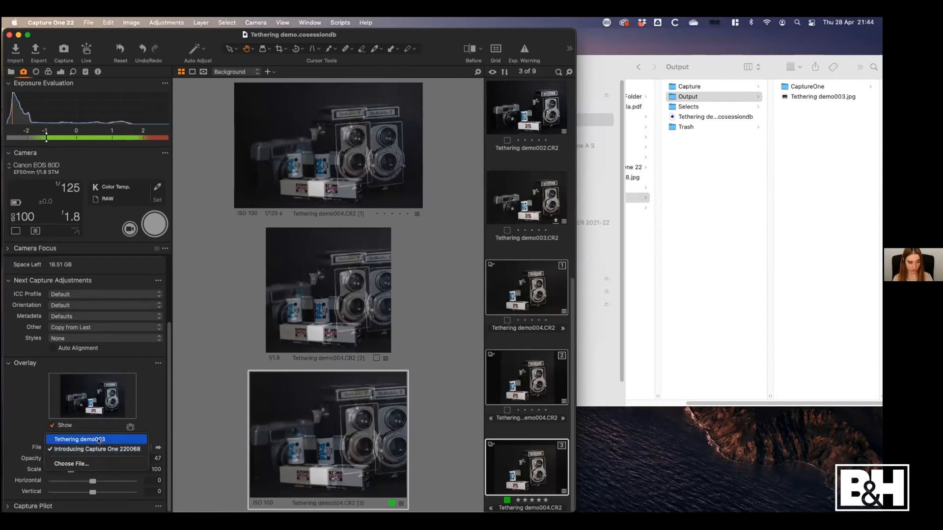
pyautogui.click(99, 440)
# Open the overlay file chooser, cancel it without picking a file, and hide the overlay
pyautogui.click(95, 444)
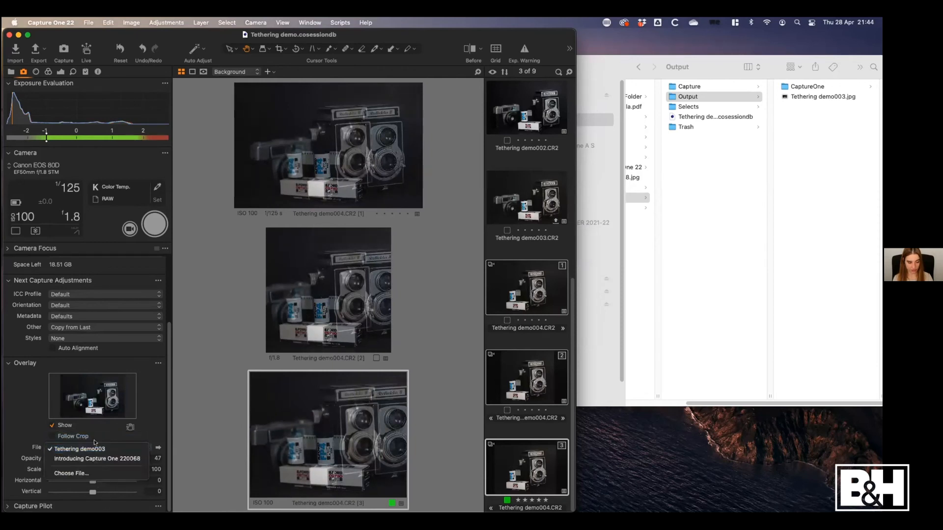
pyautogui.click(80, 472)
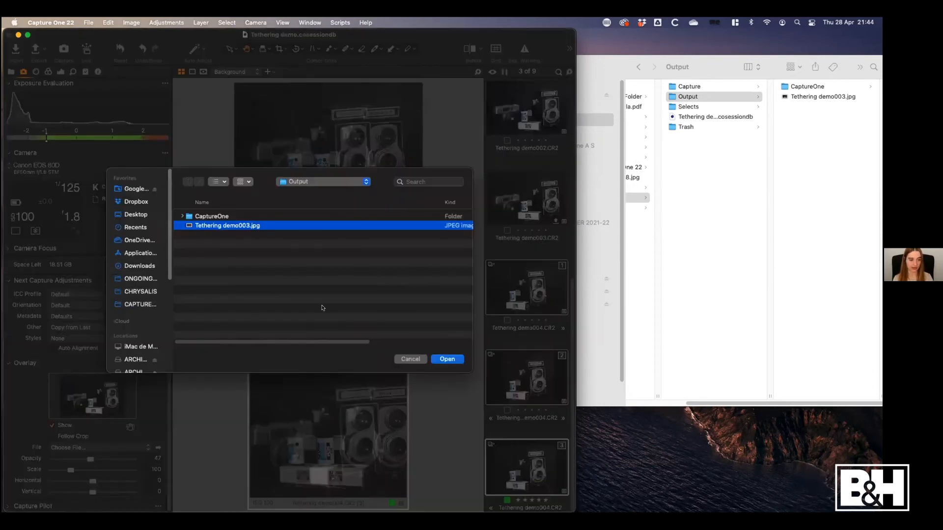
pyautogui.click(417, 361)
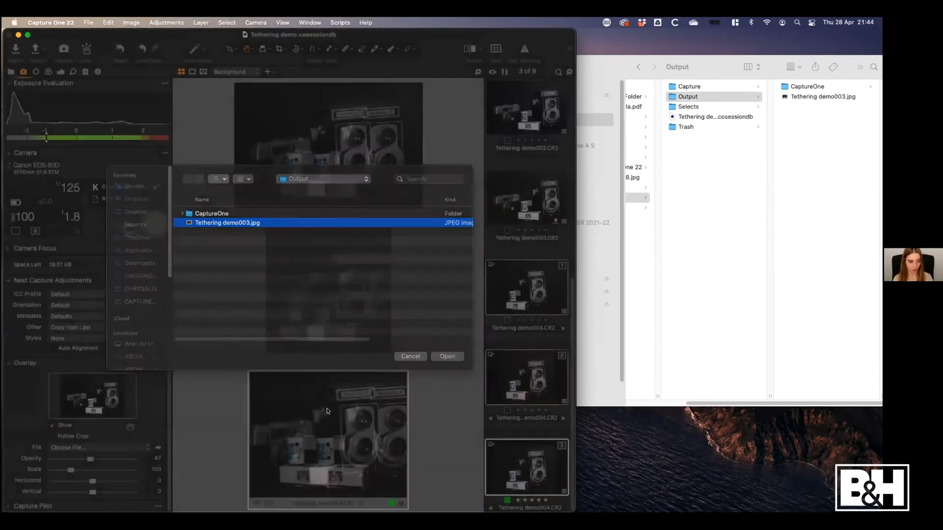
pyautogui.click(65, 430)
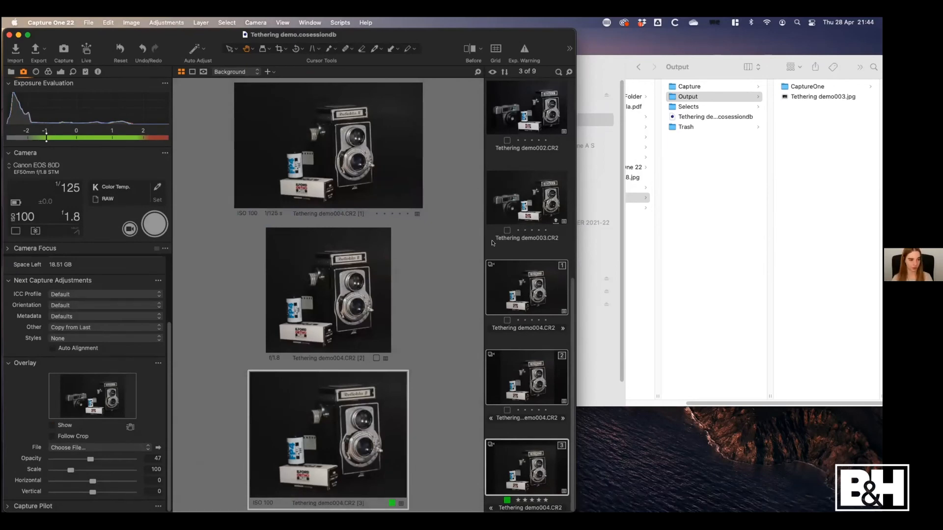
# Expand the session window to fill the screen again and show the library with its session folders and filters
pyautogui.moveTo(443, 34); pyautogui.dragTo(462, 18)
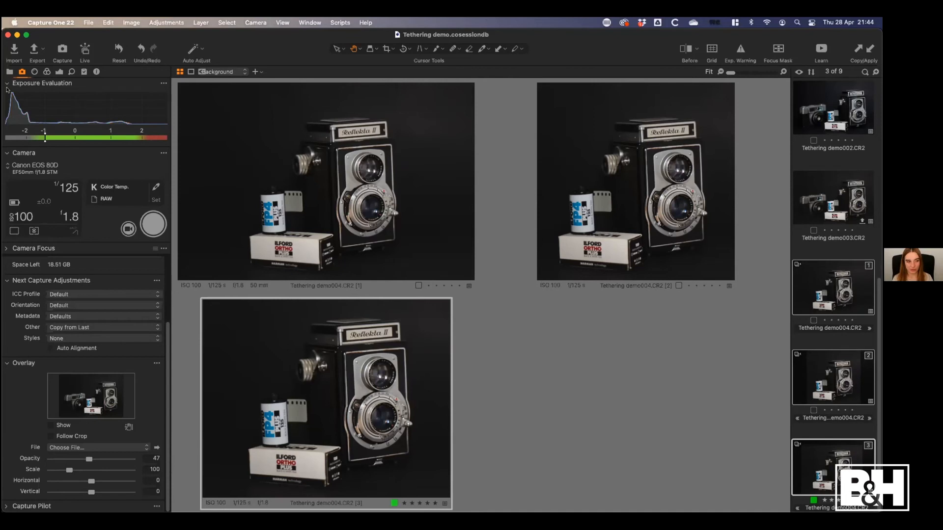
pyautogui.click(9, 72)
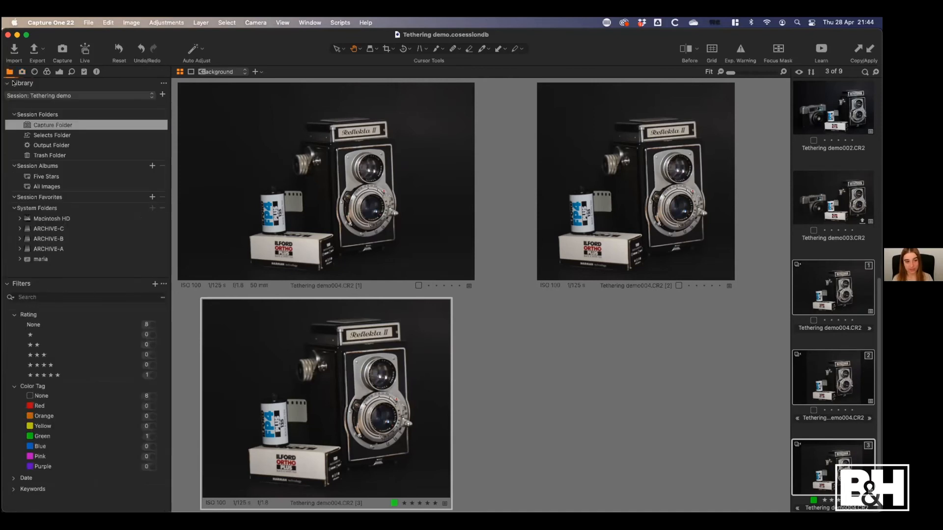
pyautogui.moveTo(15, 87)
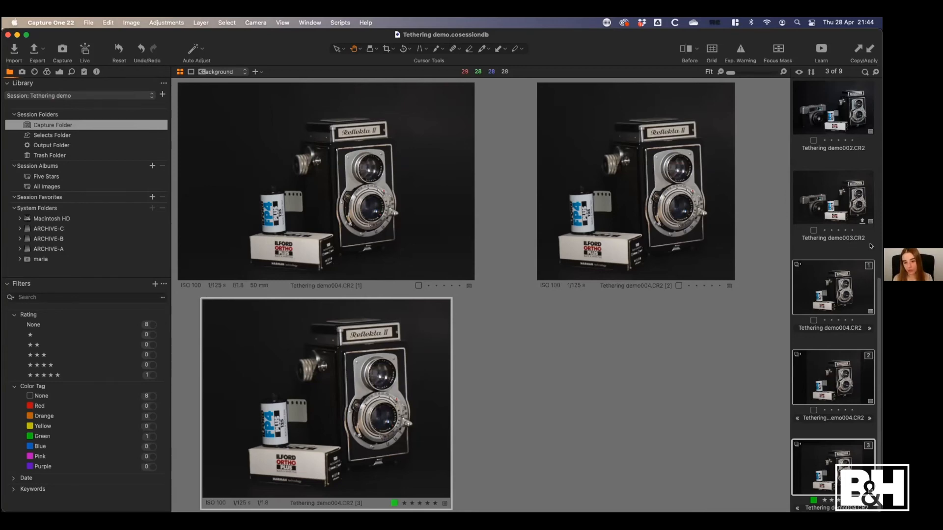
# Narrow the session window, place the Finder Desktop window beside it and select the Tethering demo folder
pyautogui.moveTo(880, 249); pyautogui.dragTo(522, 249)
pyautogui.moveTo(721, 67); pyautogui.dragTo(744, 92)
pyautogui.click(586, 145)
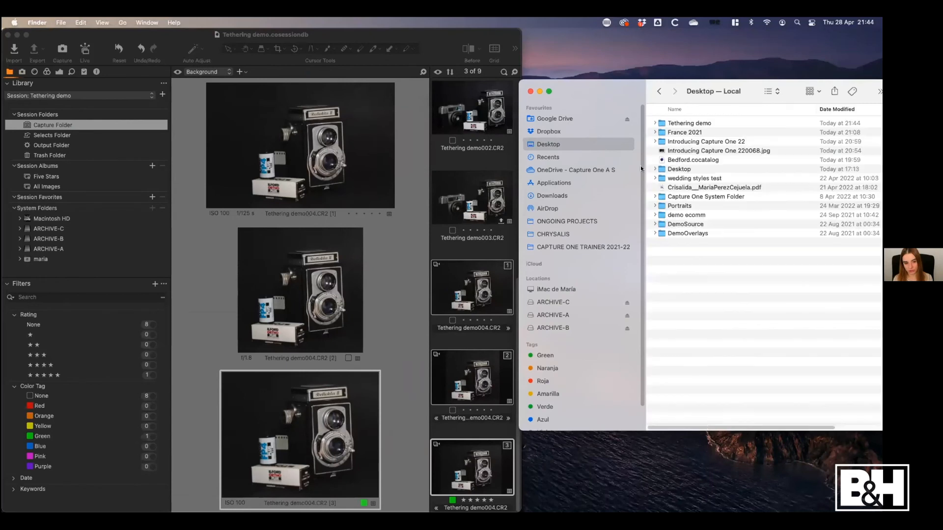
pyautogui.moveTo(541, 103); pyautogui.dragTo(465, 112)
pyautogui.click(589, 132)
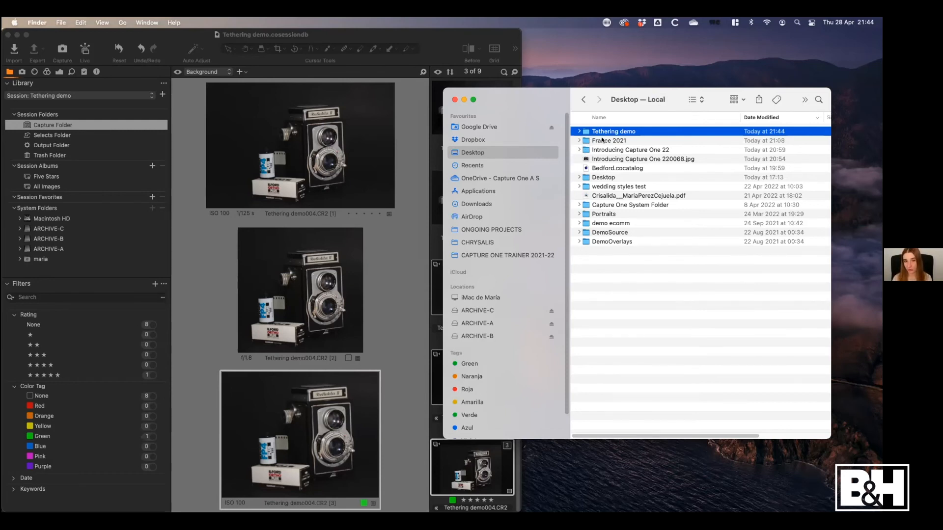
pyautogui.moveTo(543, 105); pyautogui.dragTo(584, 52)
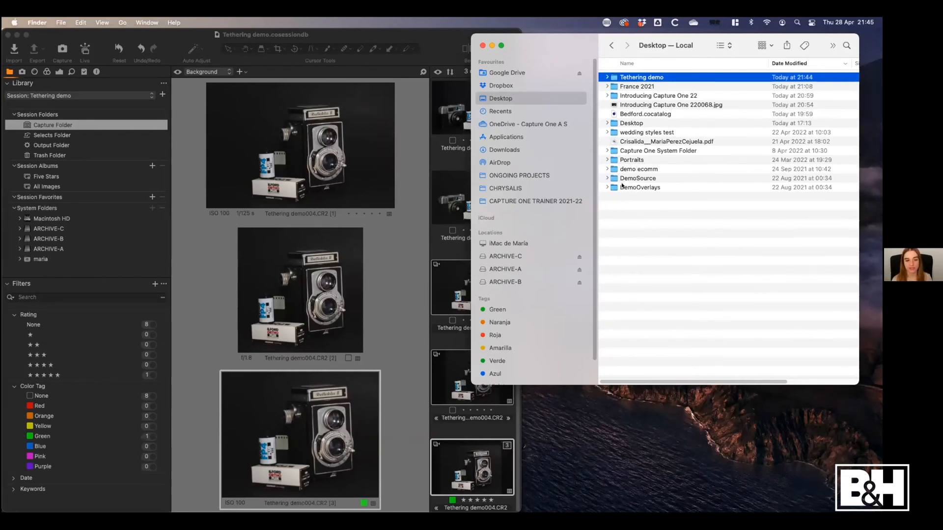
# Open Carbon Copy Cloner and examine the plan of the Archive-A to Archive-B backup task
pyautogui.click(676, 24)
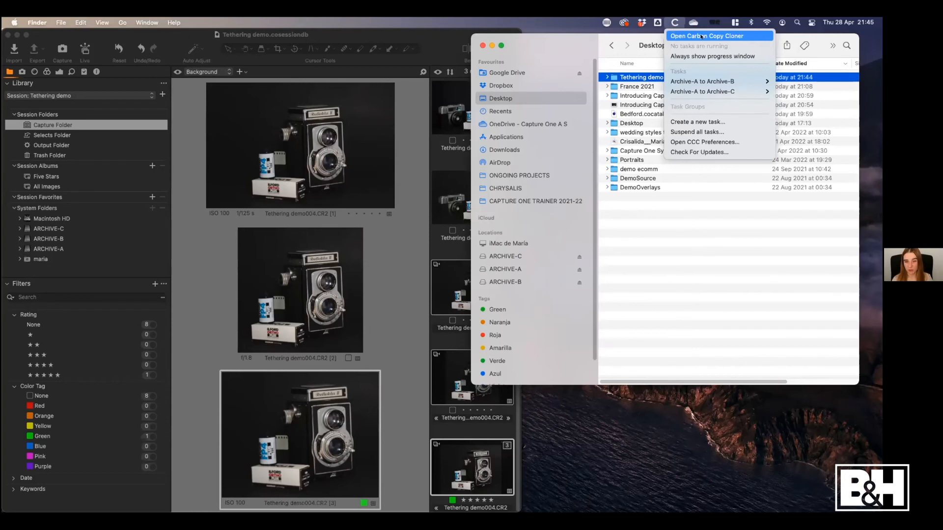
pyautogui.click(713, 36)
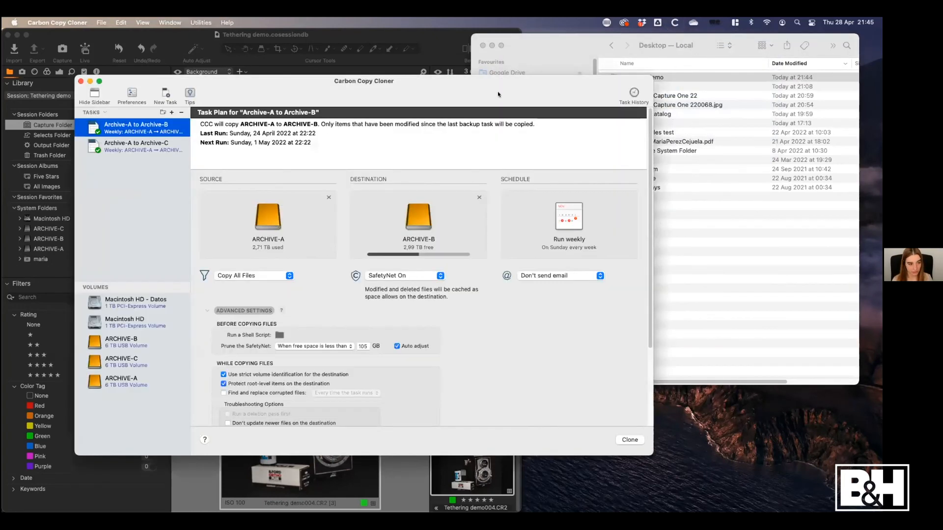
pyautogui.moveTo(498, 95); pyautogui.dragTo(650, 84)
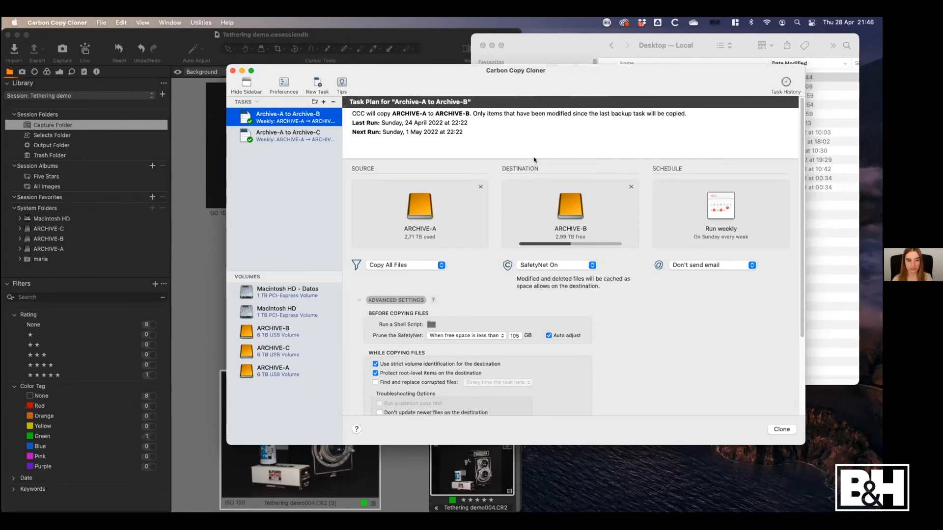
pyautogui.moveTo(528, 83)
pyautogui.mouseDown()
pyautogui.moveTo(519, 100)
pyautogui.moveTo(540, 87)
pyautogui.mouseUp()
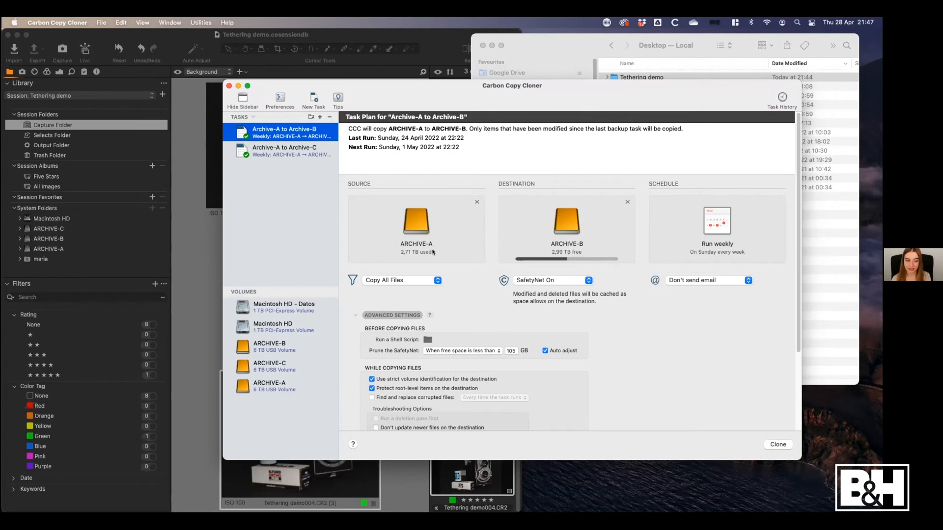
# Examine the Archive-A to Archive-C backup task and close Carbon Copy Cloner
pyautogui.click(299, 150)
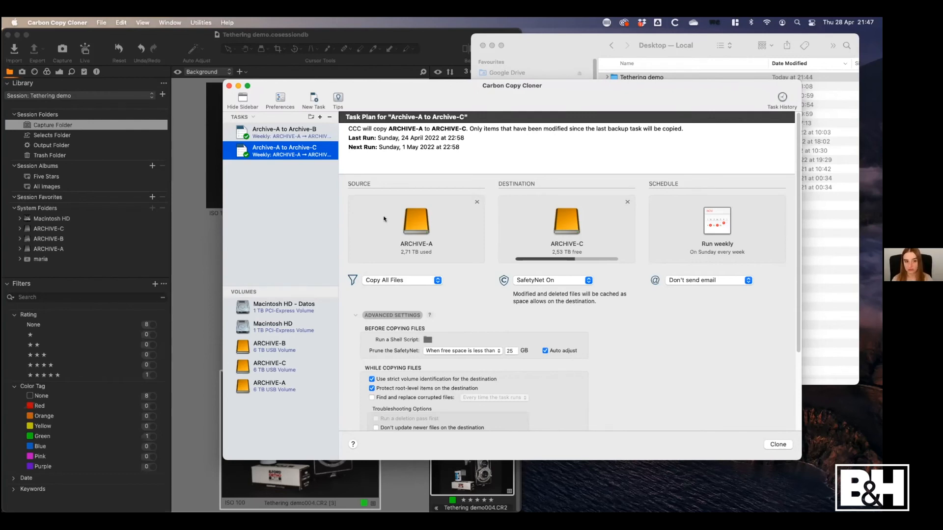
pyautogui.moveTo(456, 95); pyautogui.dragTo(468, 89)
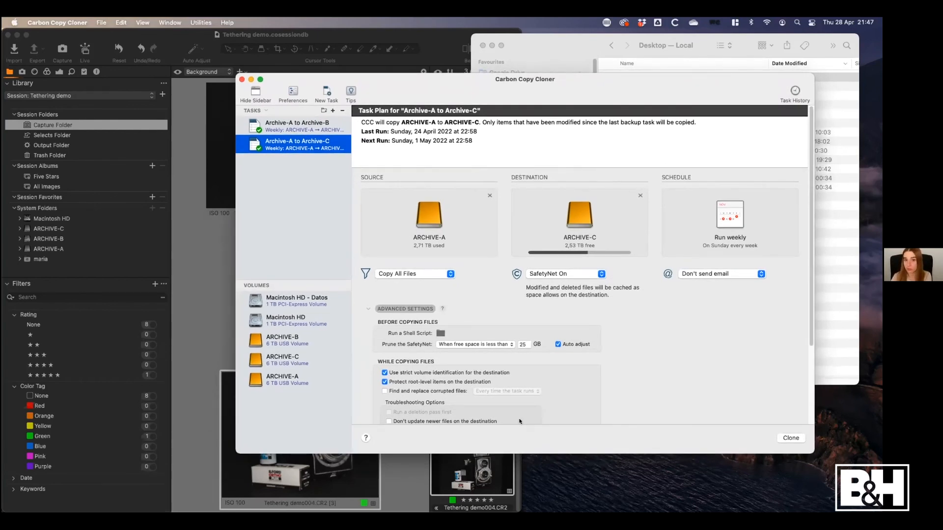
pyautogui.moveTo(522, 89); pyautogui.dragTo(529, 87)
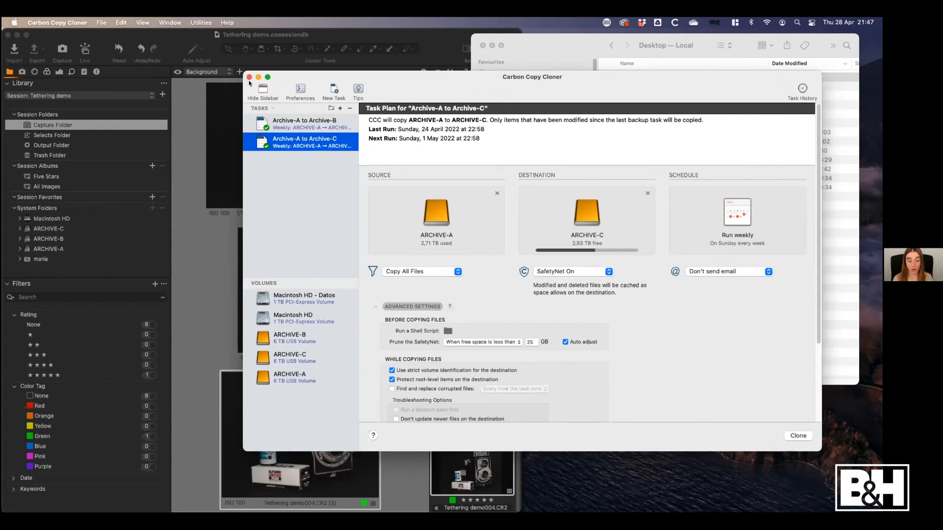
pyautogui.moveTo(333, 77); pyautogui.dragTo(362, 59)
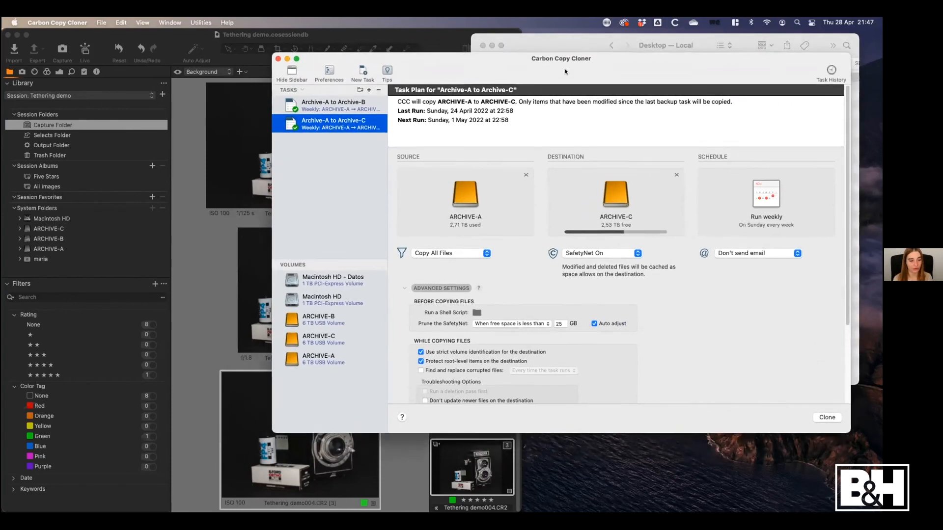
pyautogui.moveTo(565, 72); pyautogui.dragTo(542, 69)
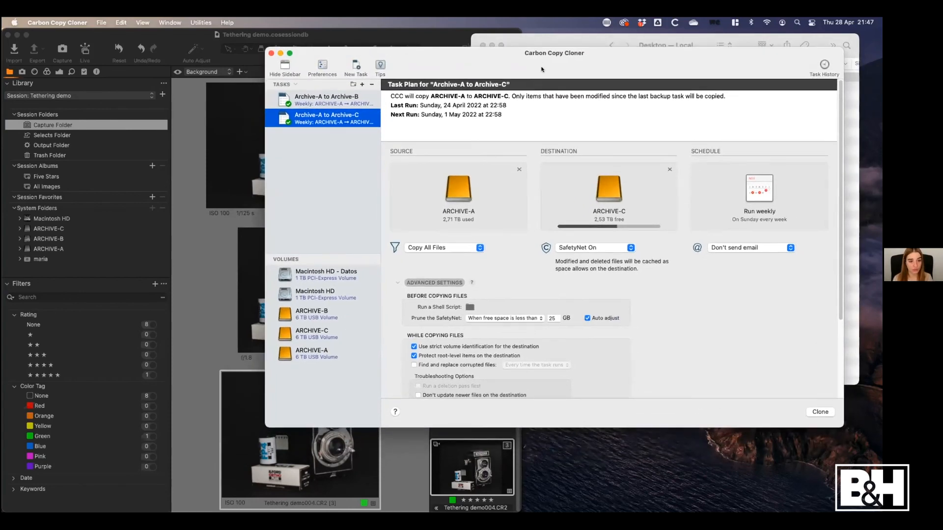
pyautogui.click(271, 53)
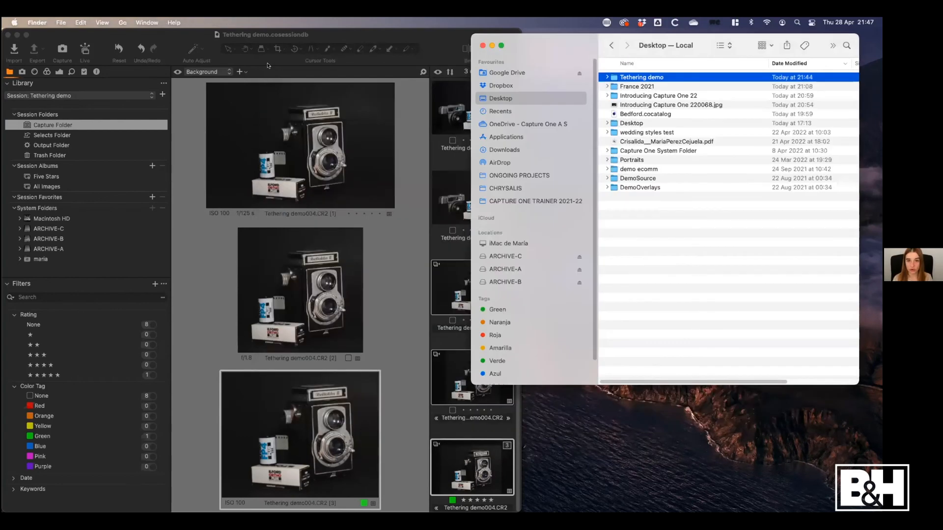
# Switch back to Capture One, expand the session window to fill the screen and show the tethered capture tools
pyautogui.click(421, 69)
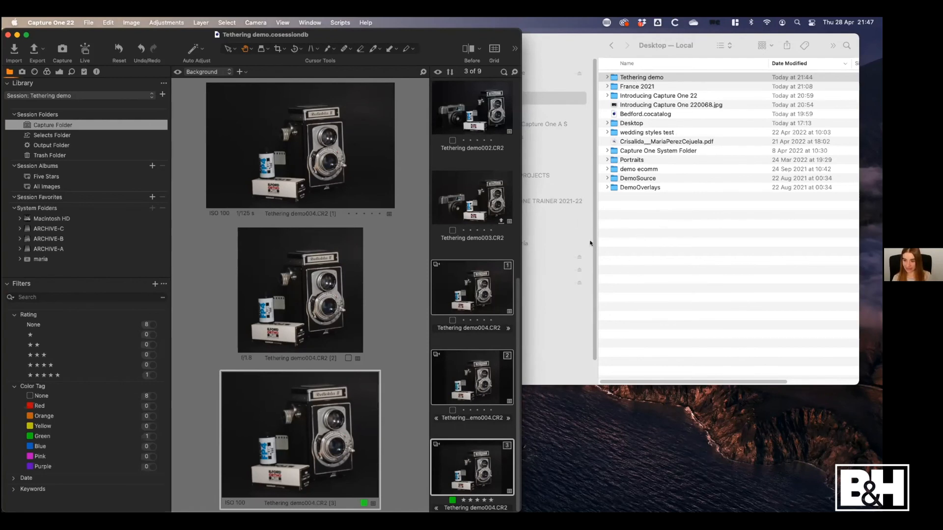
pyautogui.moveTo(448, 36); pyautogui.dragTo(455, 36)
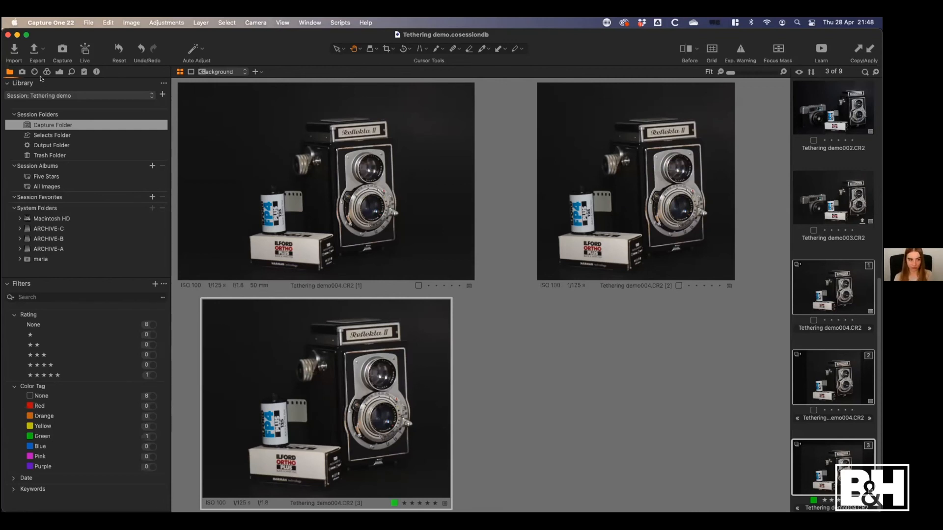
pyautogui.click(23, 73)
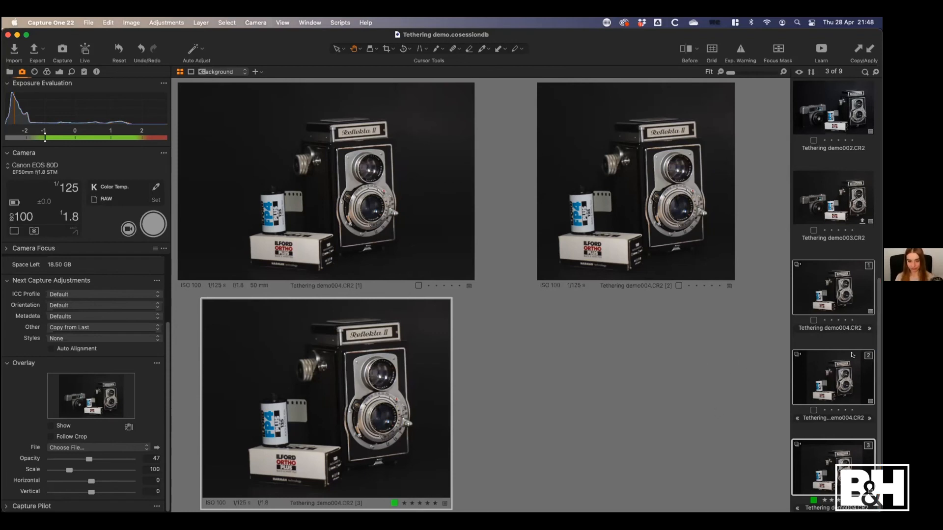
# Export the third variant of Tethering demo004 with the JPEG - Full size, highest quality recipe to the session's output folder
pyautogui.click(816, 486)
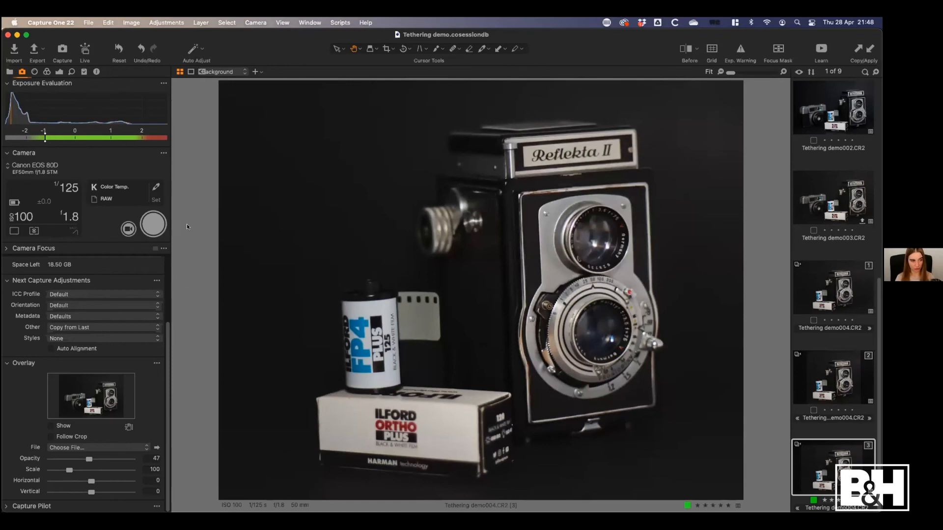
pyautogui.click(38, 53)
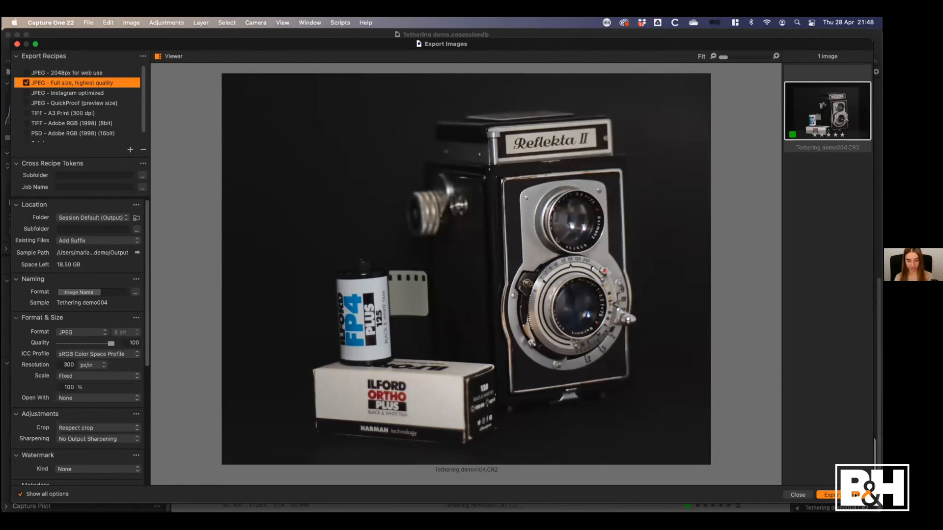
pyautogui.click(855, 495)
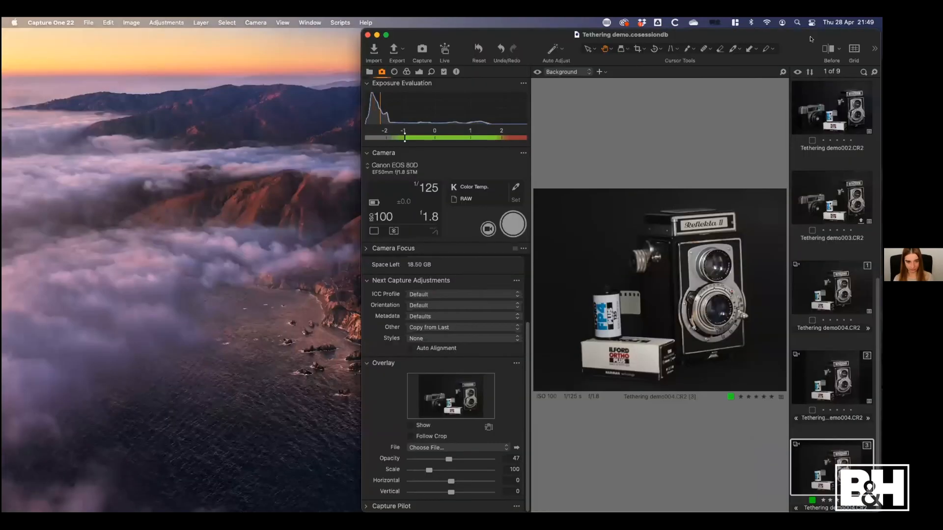
# Move the session window aside, open the Tethering demo Output folder in Finder, and preview Tethering demo004.jpg
pyautogui.moveTo(811, 39); pyautogui.dragTo(470, 41)
pyautogui.click(614, 78)
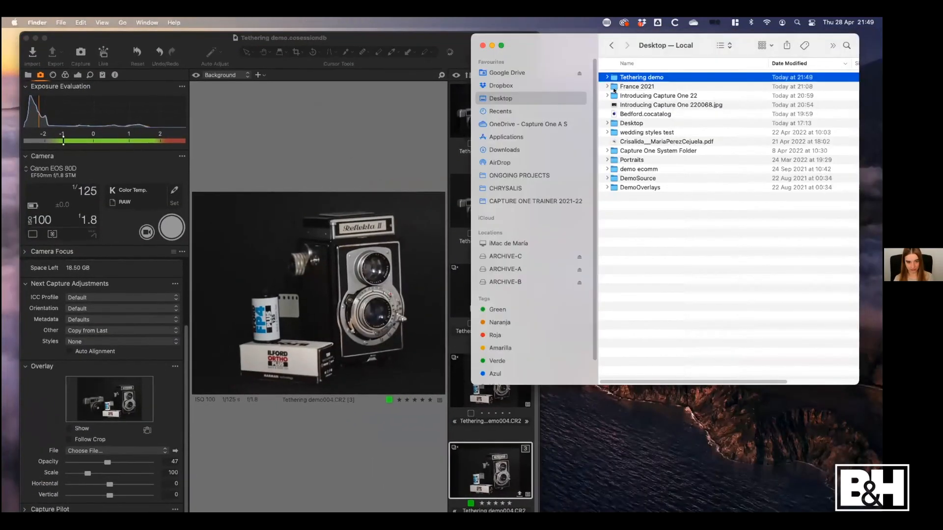
pyautogui.doubleClick(615, 79)
pyautogui.doubleClick(614, 87)
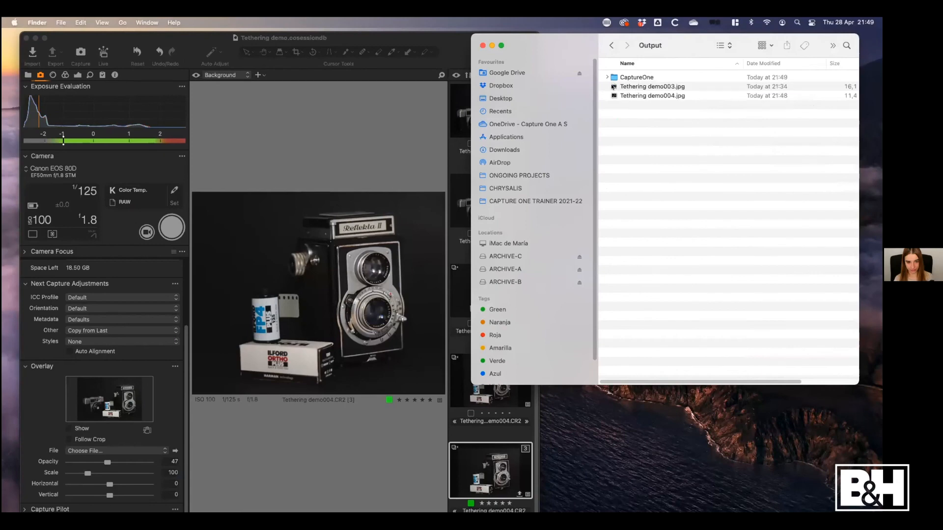
pyautogui.click(615, 95)
pyautogui.press('space')
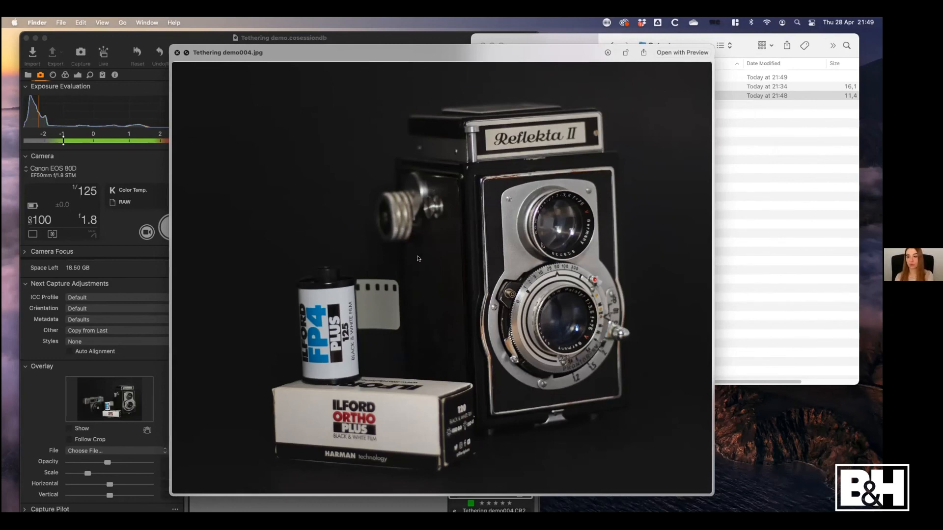
pyautogui.click(176, 52)
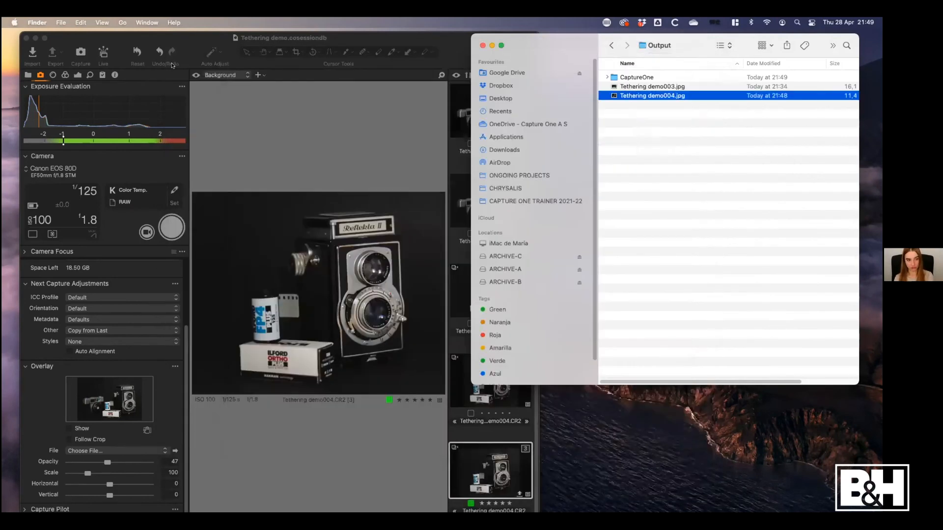
# Switch back to Capture One and enlarge the session window until it fills the screen
pyautogui.click(403, 451)
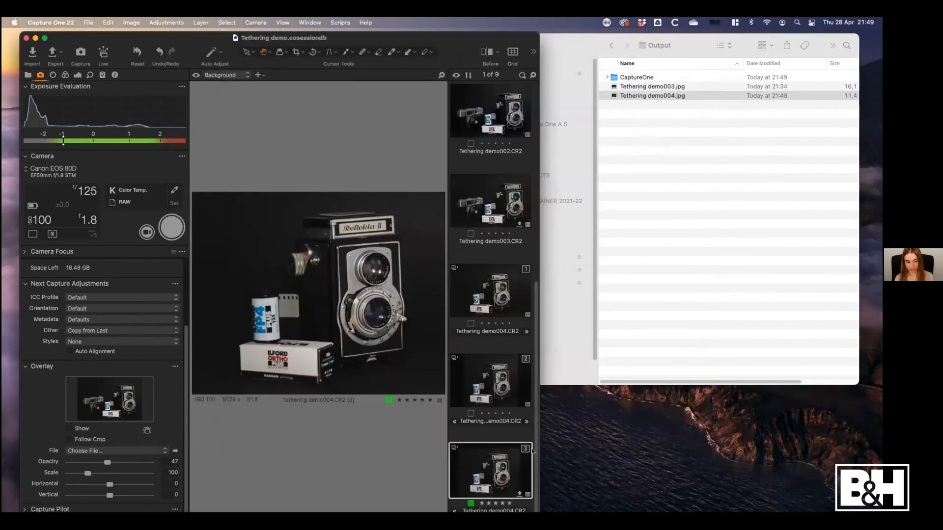
pyautogui.moveTo(537, 446); pyautogui.dragTo(765, 447)
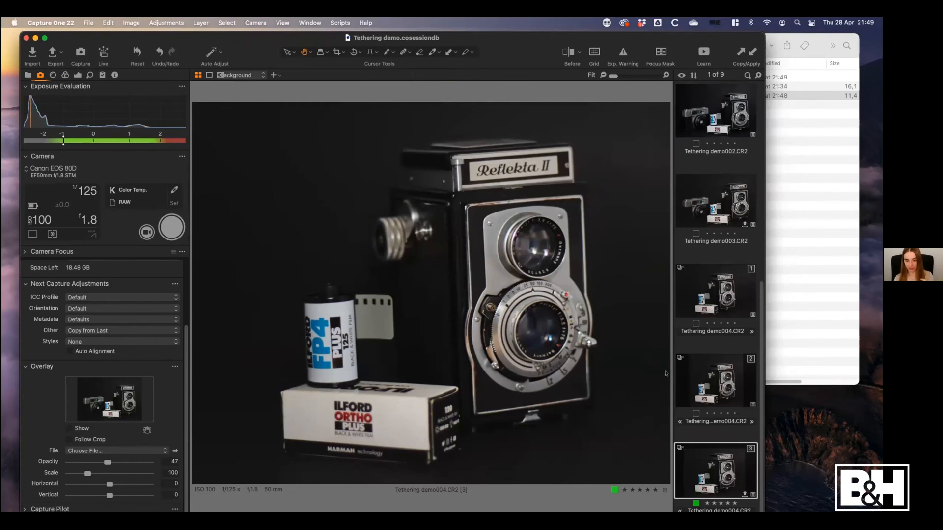
pyautogui.doubleClick(517, 37)
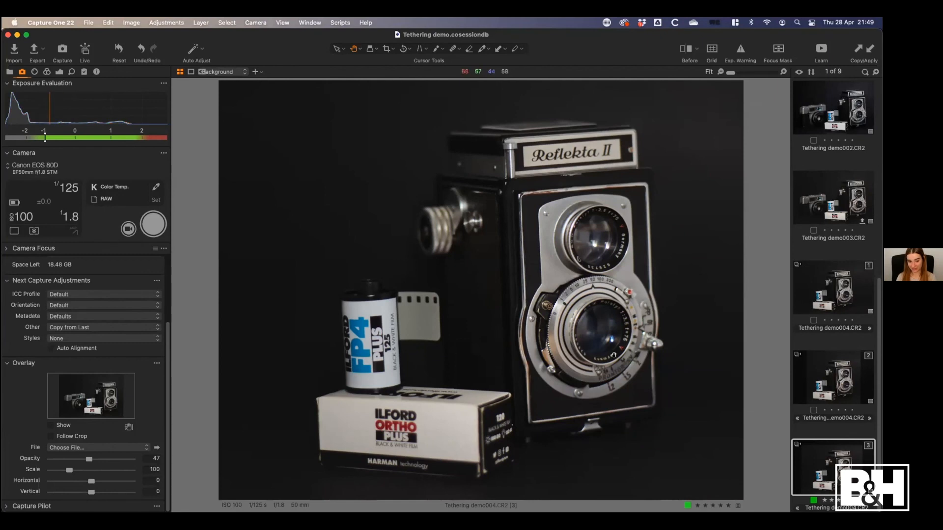
# Pack the third variant of Tethering demo004 as EIP and show the packed file in Finder
pyautogui.rightClick(823, 463)
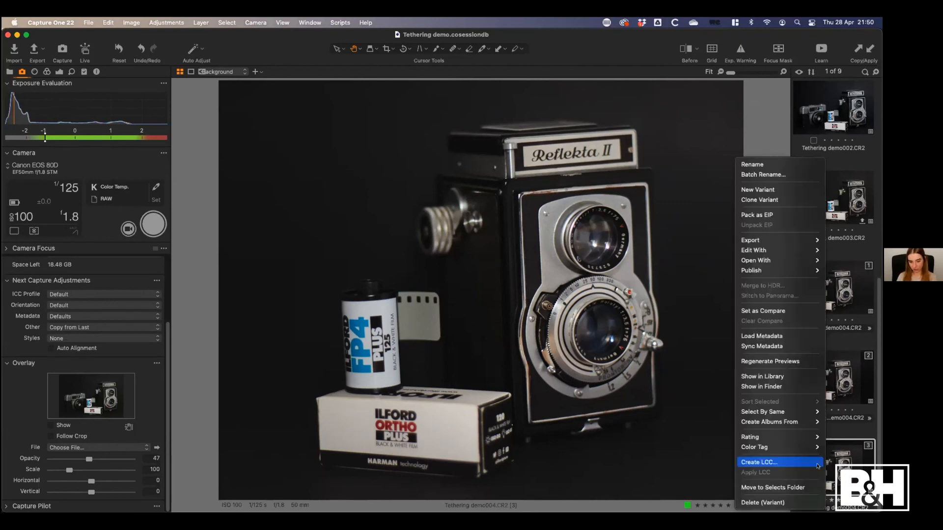
pyautogui.click(764, 217)
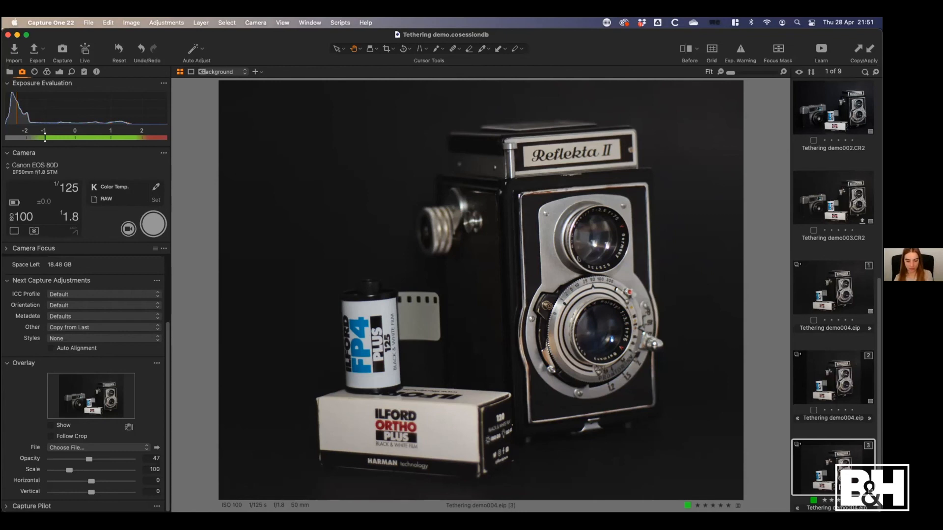
pyautogui.rightClick(820, 458)
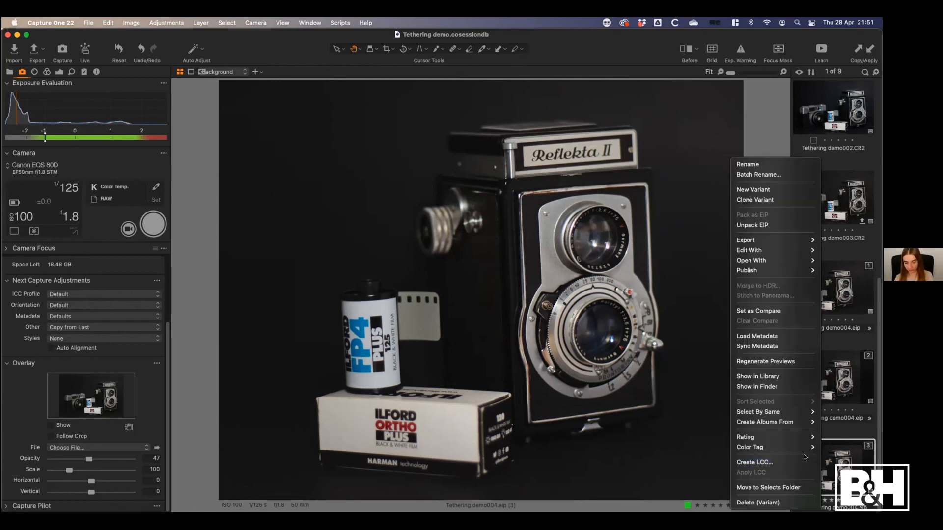
pyautogui.click(774, 387)
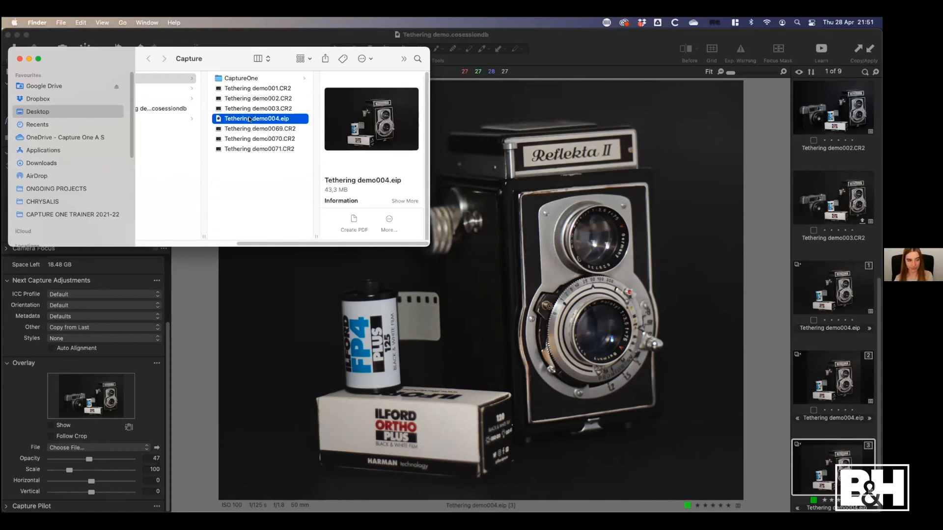
pyautogui.moveTo(251, 118)
pyautogui.mouseDown()
pyautogui.moveTo(266, 123)
pyautogui.moveTo(255, 122)
pyautogui.mouseUp()
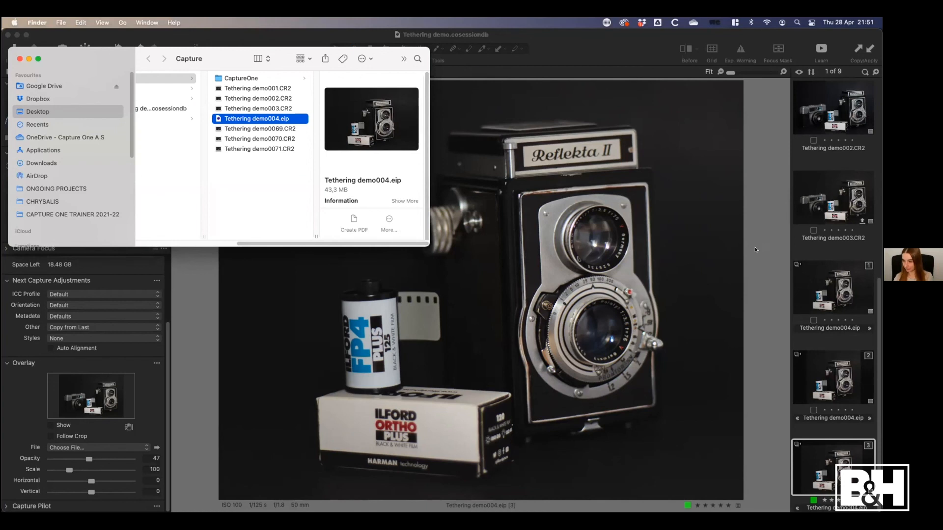
# Switch back to Capture One and create a new blank catalog named Images archive on the Desktop
pyautogui.click(703, 271)
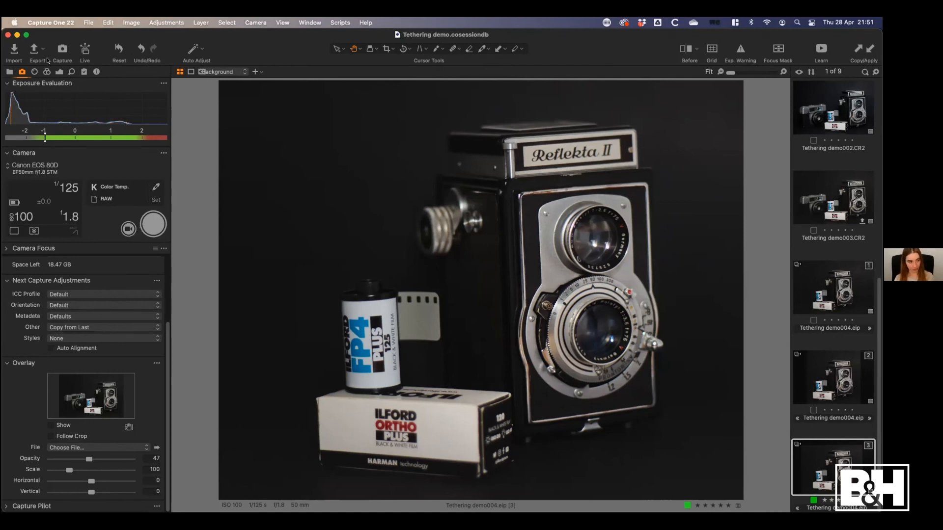
pyautogui.click(9, 72)
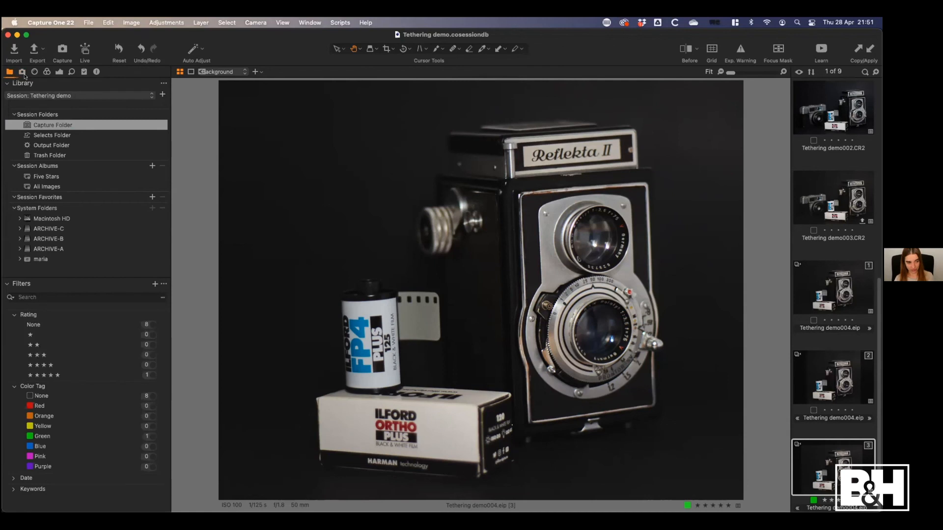
pyautogui.click(87, 22)
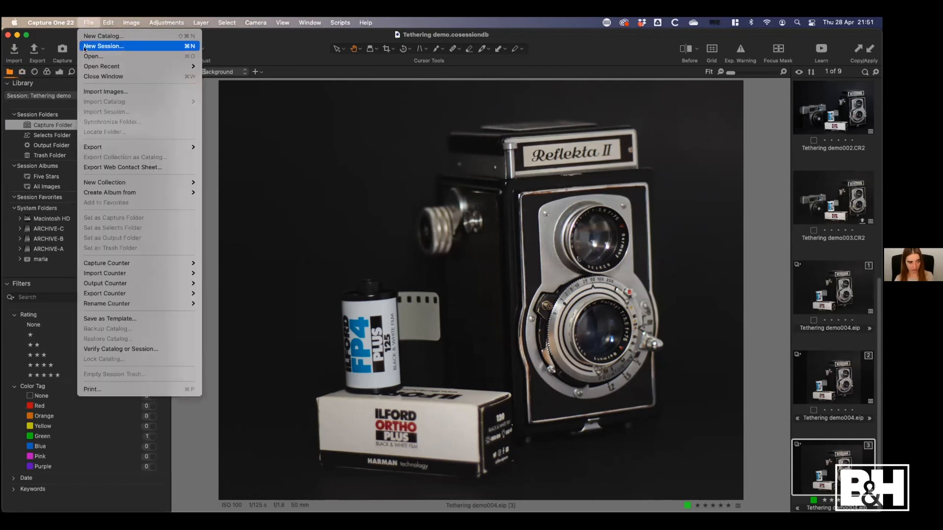
pyautogui.click(135, 36)
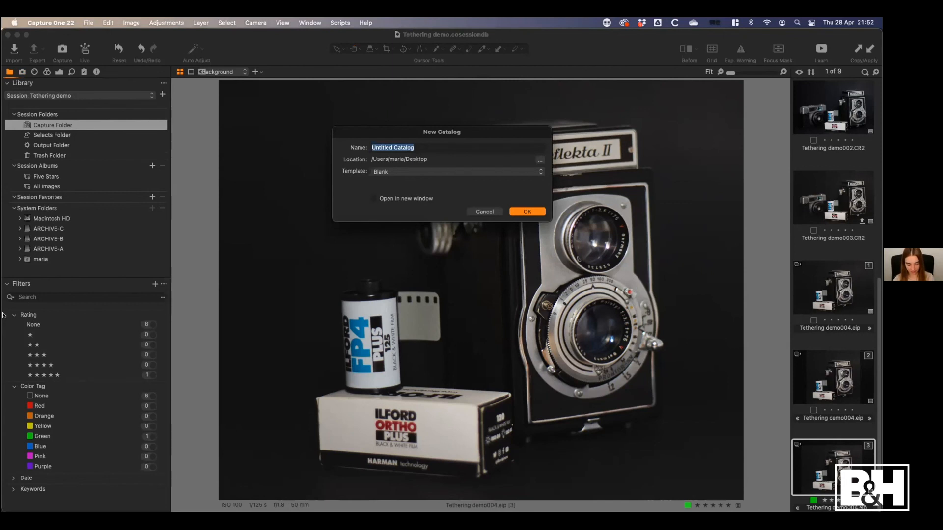
pyautogui.press('BackSpace')
pyautogui.write('Images archi')
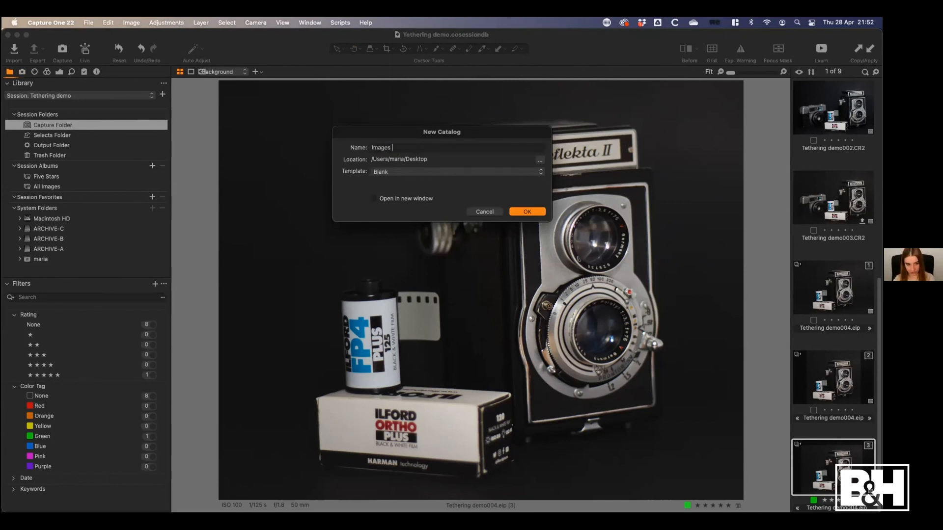
pyautogui.write('ve')
pyautogui.click(532, 212)
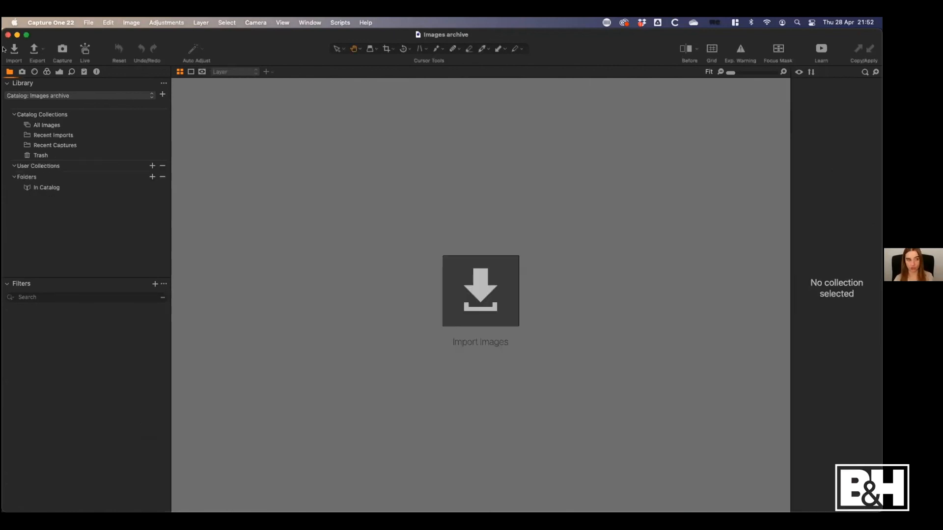
# Import the session file Tethering demo.cosessiondb from the Desktop's Tethering demo folder into the Images archive catalog
pyautogui.click(91, 23)
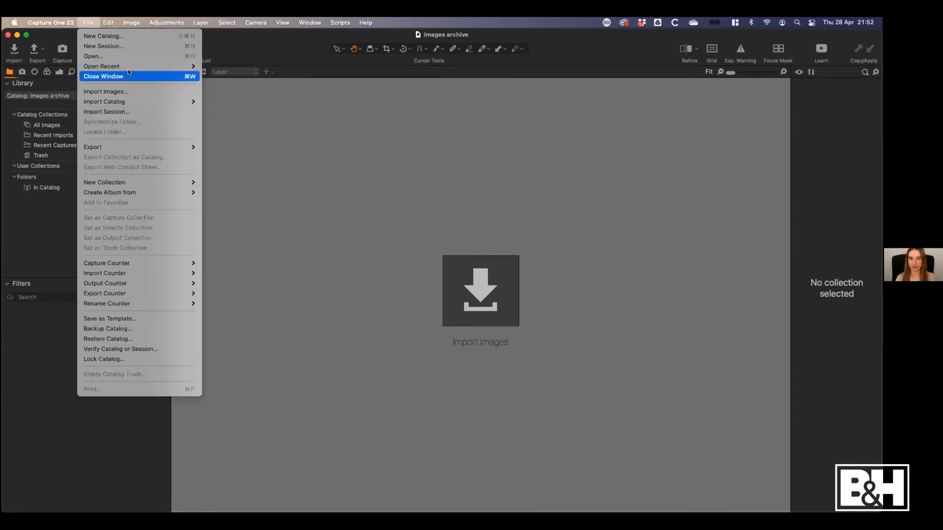
pyautogui.moveTo(131, 68)
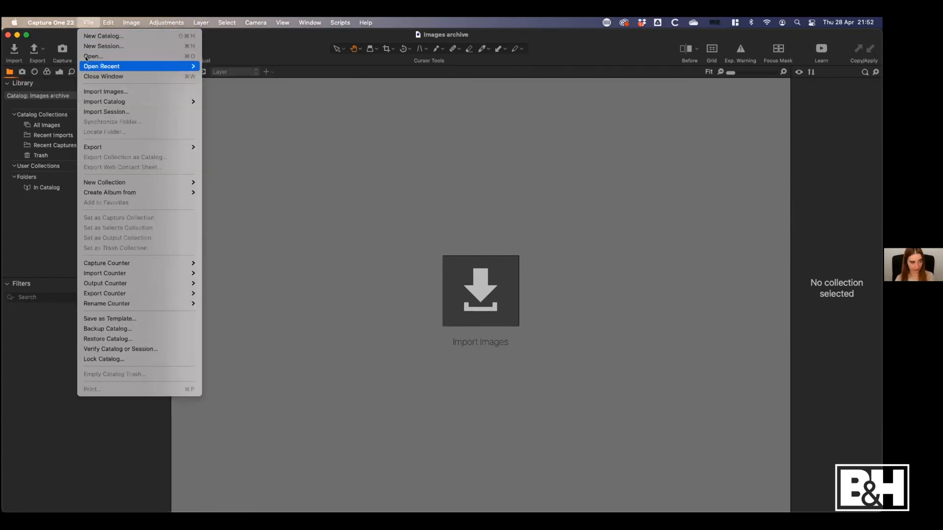
pyautogui.click(110, 112)
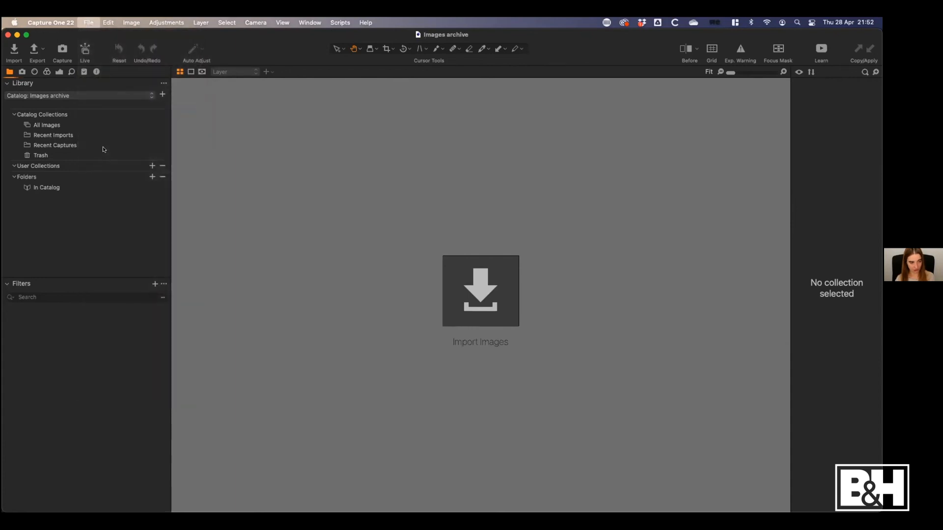
pyautogui.click(289, 144)
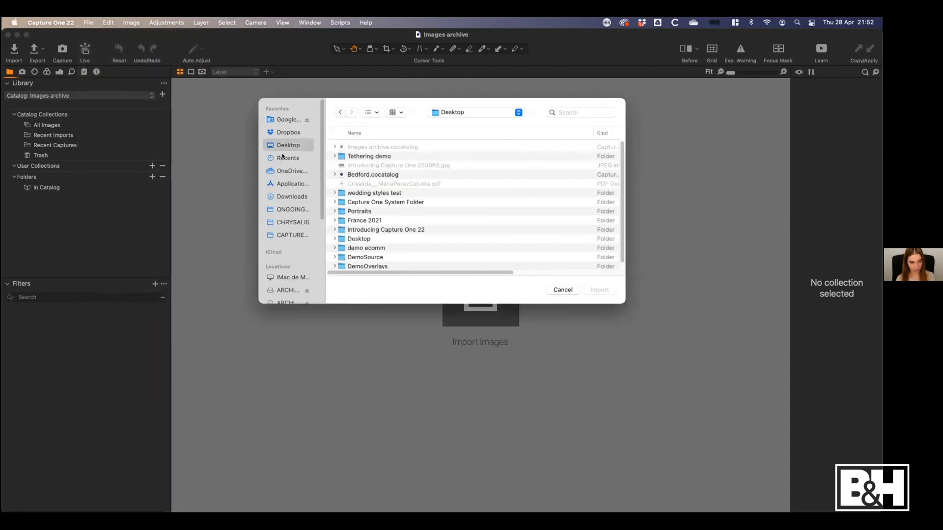
pyautogui.click(339, 156)
pyautogui.doubleClick(339, 156)
pyautogui.click(444, 184)
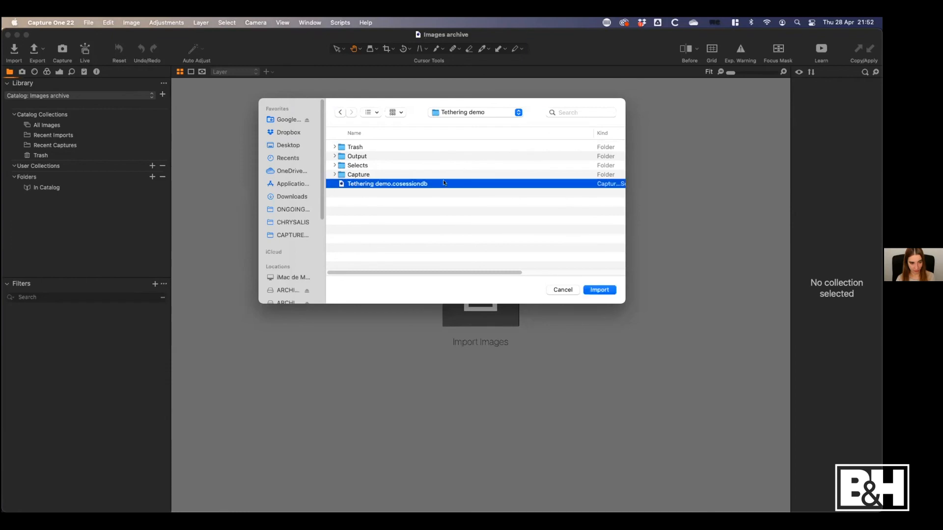
pyautogui.click(606, 290)
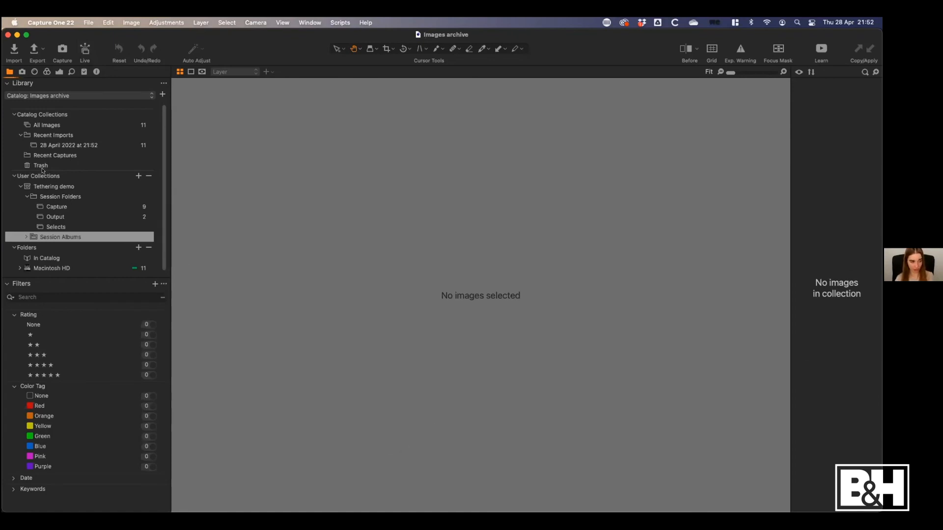
# Browse the imported Tethering demo collection's Capture folder and view the third variant of Tethering demo004
pyautogui.click(49, 188)
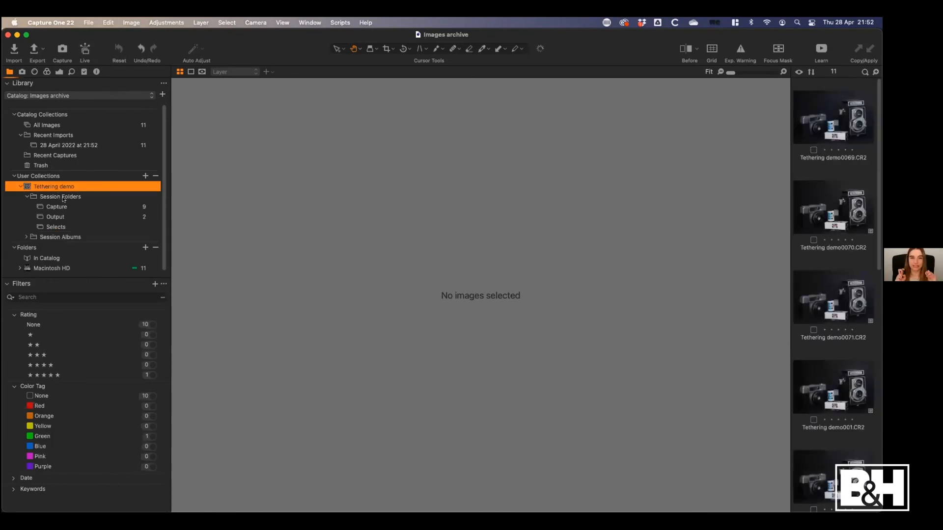
pyautogui.click(65, 208)
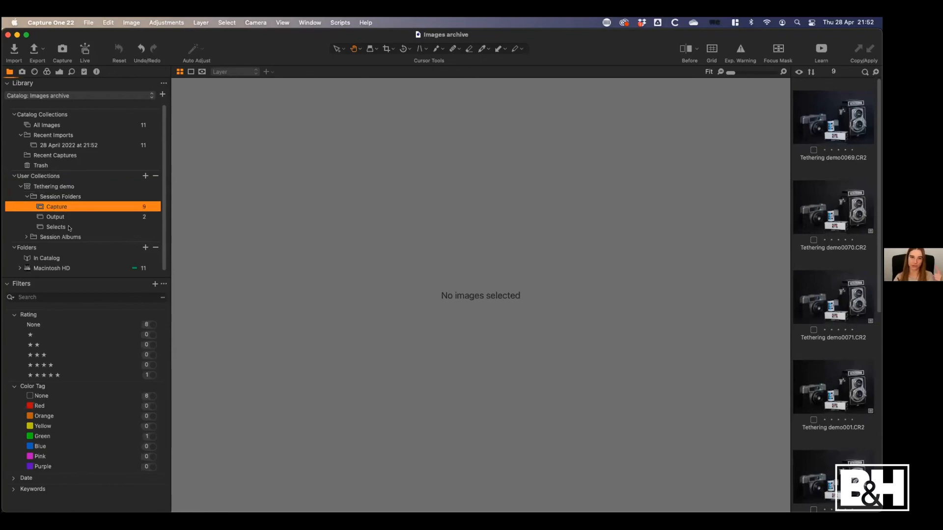
pyautogui.click(838, 124)
pyautogui.scroll(-10, 830, 344)
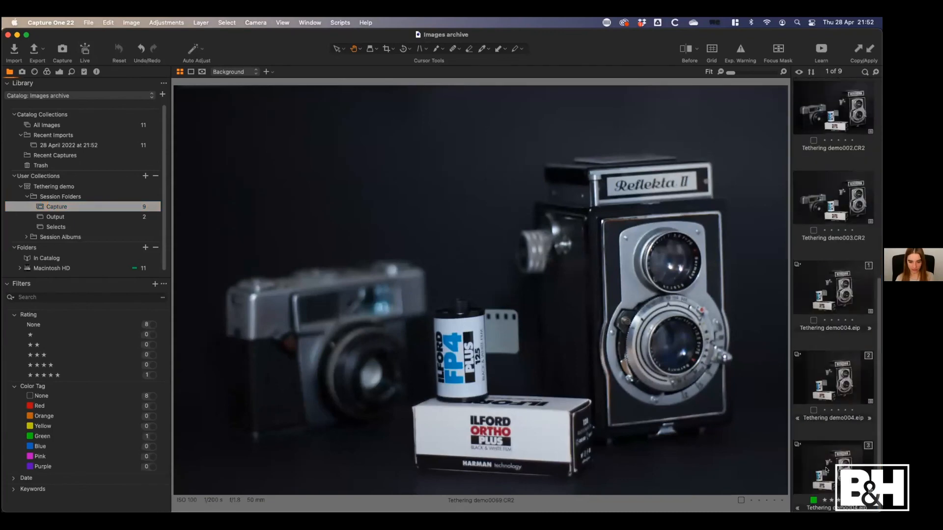
pyautogui.click(826, 470)
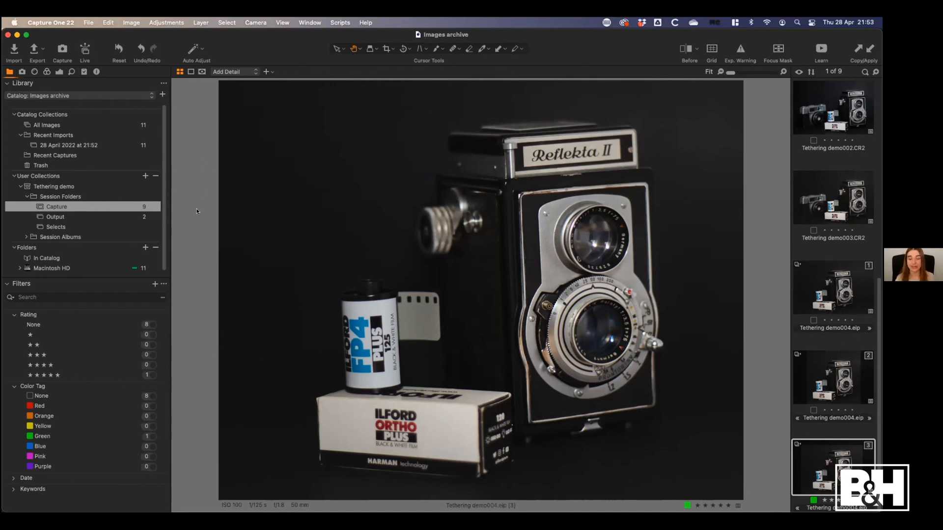
# Minimise the Images archive catalog window to reveal the desktop and restore it
pyautogui.click(15, 35)
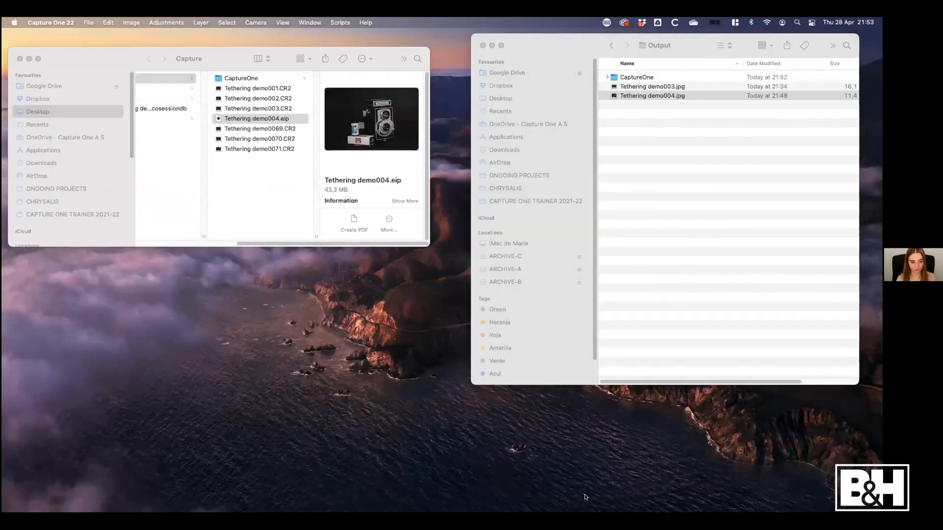
pyautogui.moveTo(586, 513)
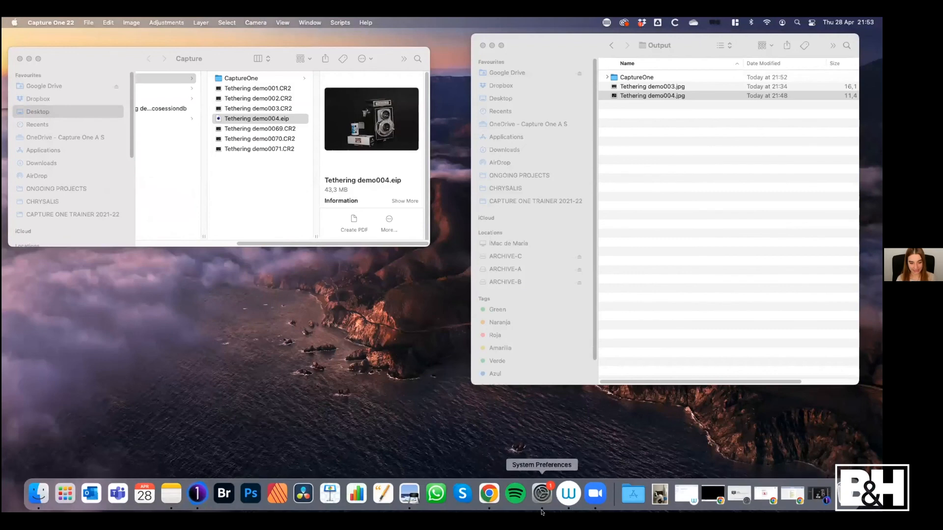
pyautogui.click(196, 493)
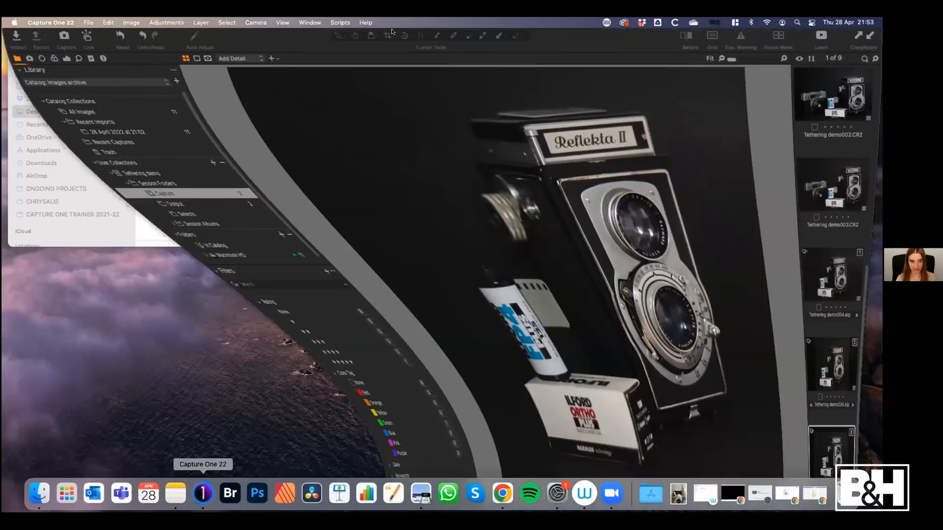